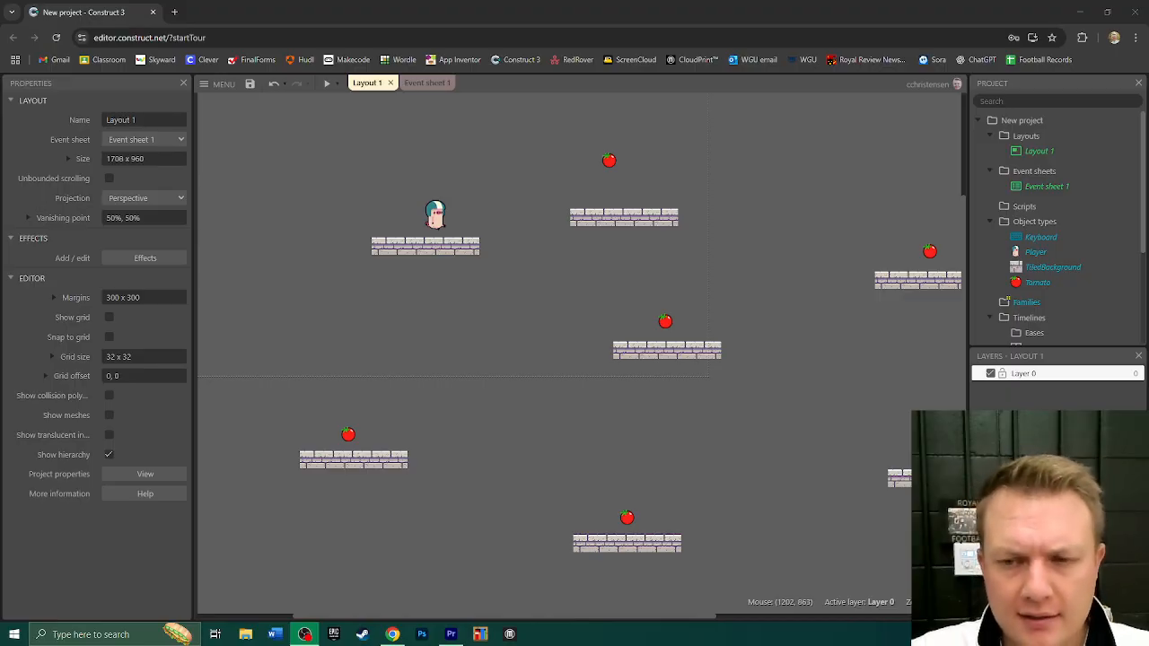
pyautogui.scroll(2, 702, 446)
pyautogui.scroll(-2, 709, 539)
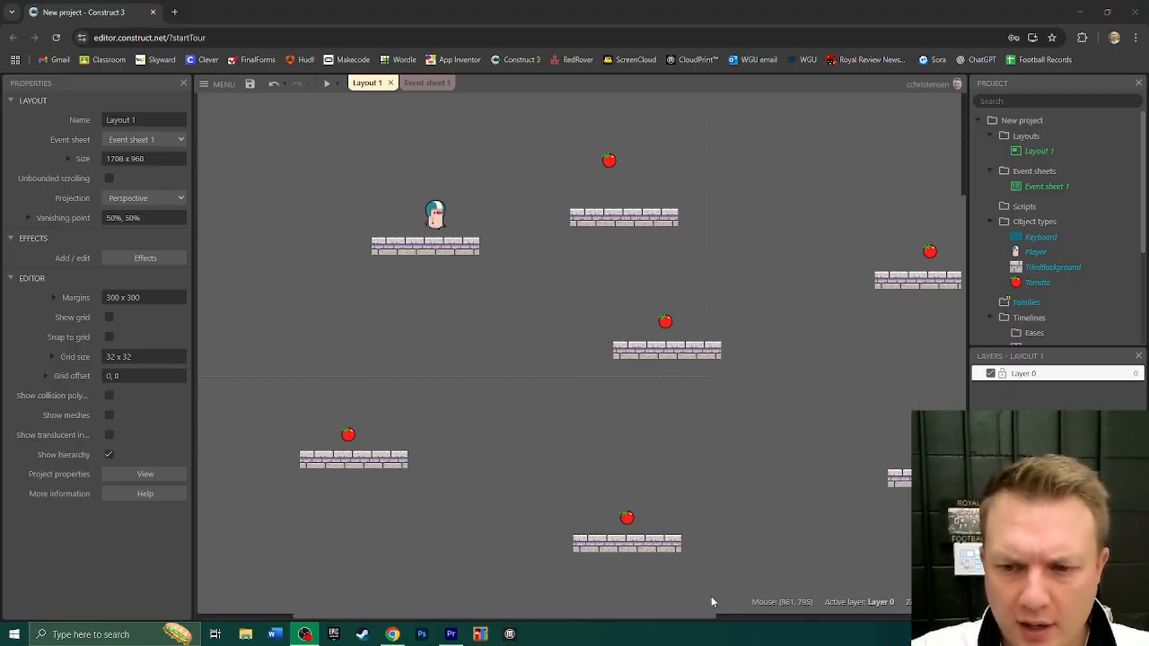
pyautogui.moveTo(703, 617); pyautogui.dragTo(656, 617)
pyautogui.scroll(2, 722, 527)
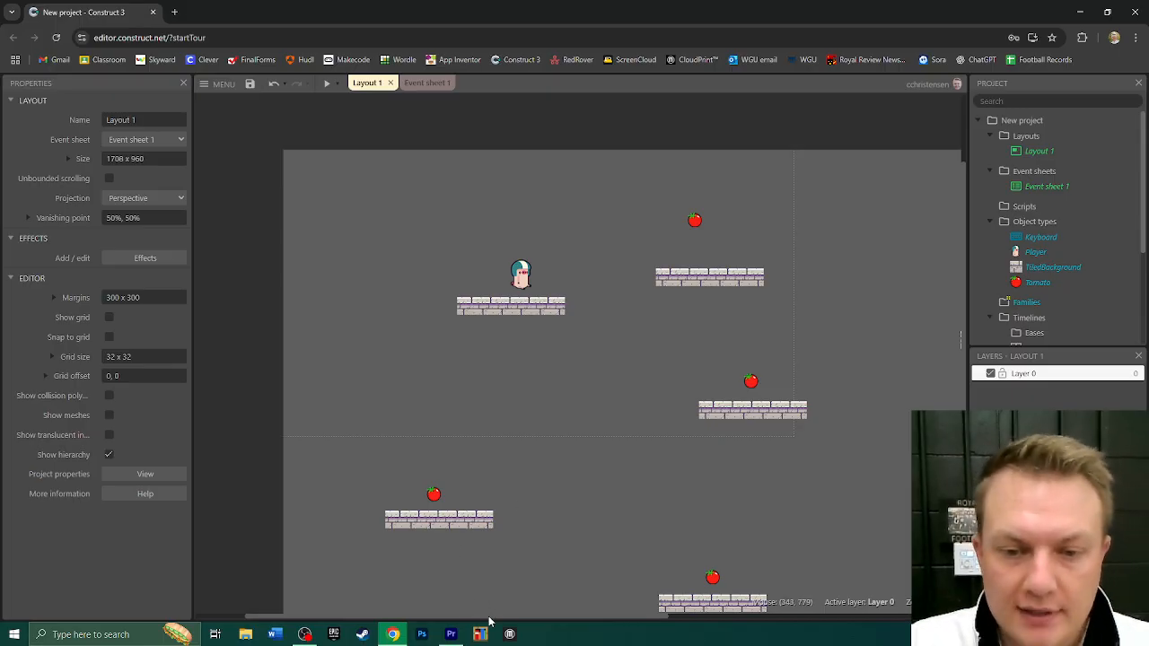
pyautogui.moveTo(489, 621)
pyautogui.mouseDown()
pyautogui.moveTo(581, 621)
pyautogui.moveTo(499, 619)
pyautogui.mouseUp()
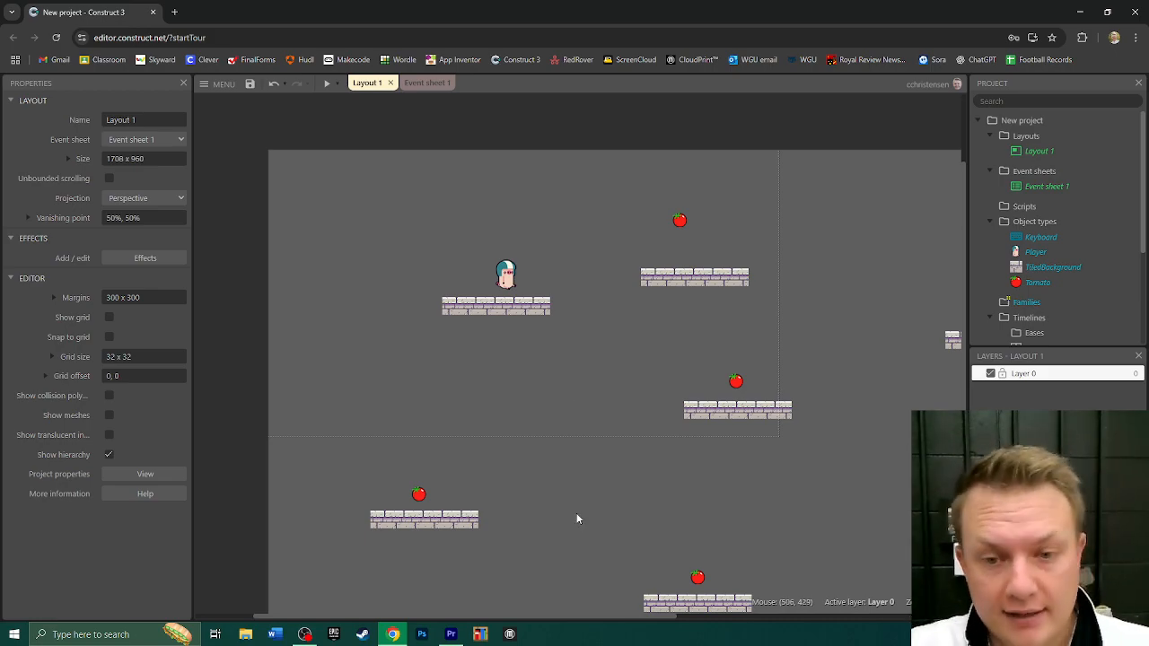
pyautogui.moveTo(516, 611); pyautogui.dragTo(557, 617)
pyautogui.scroll(3, 565, 472)
pyautogui.scroll(-3, 579, 535)
pyautogui.scroll(3, 732, 548)
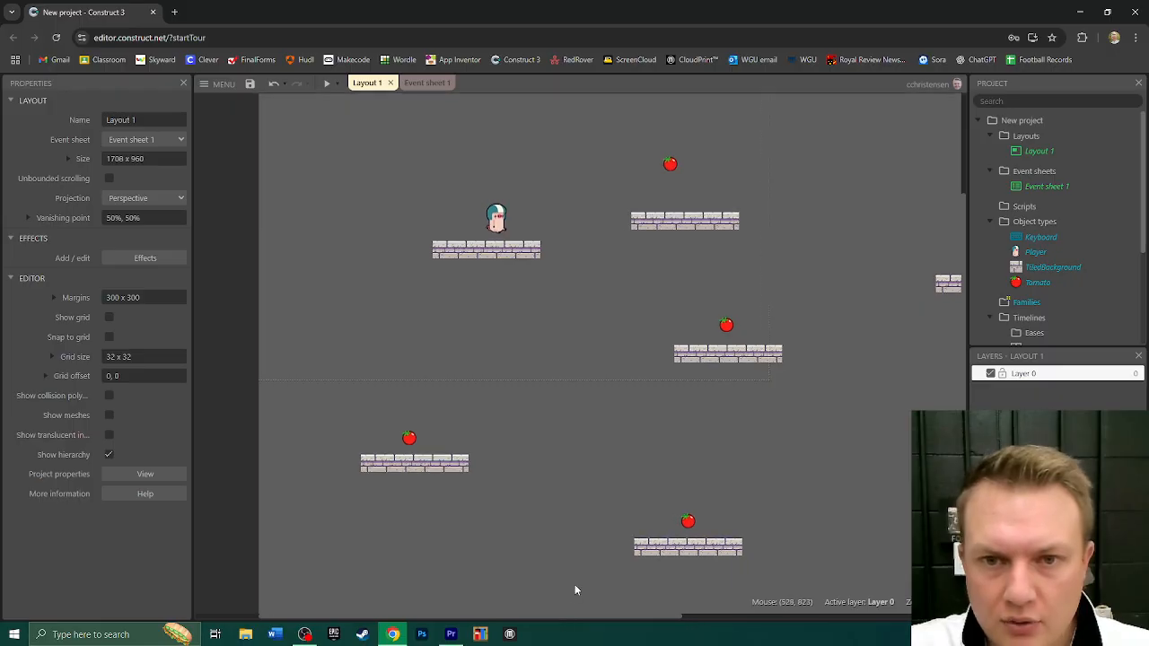
pyautogui.scroll(2, 579, 558)
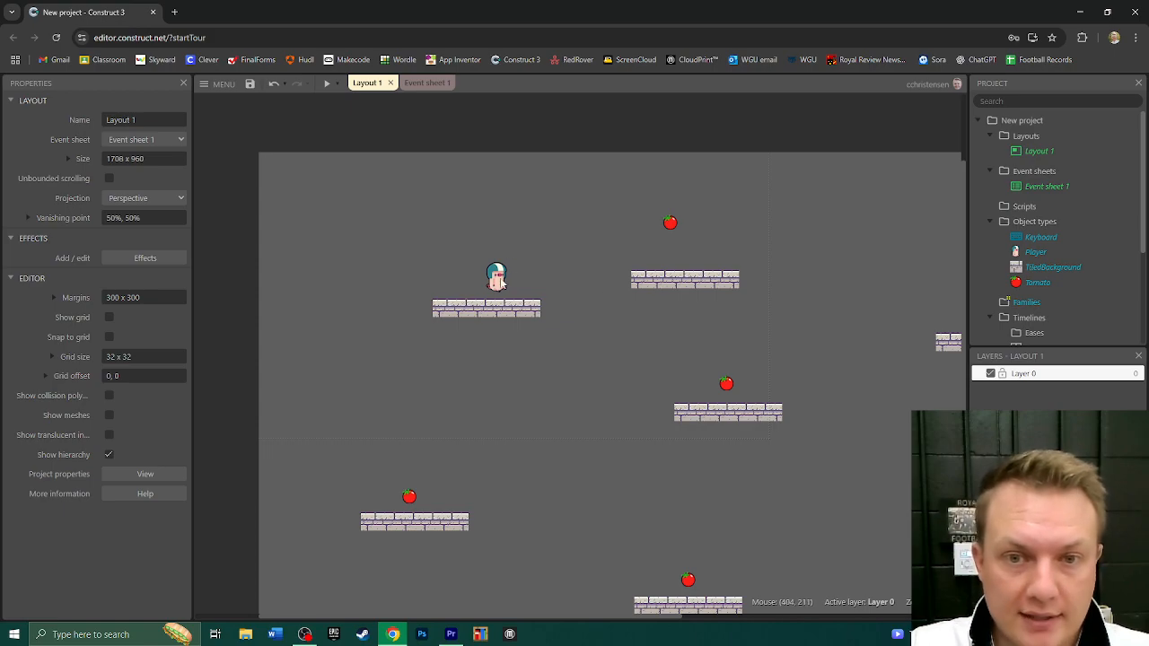
# Shift the Player sprite slightly left on its platform, to about 379, 210
pyautogui.moveTo(501, 284); pyautogui.dragTo(487, 285)
pyautogui.click(522, 276)
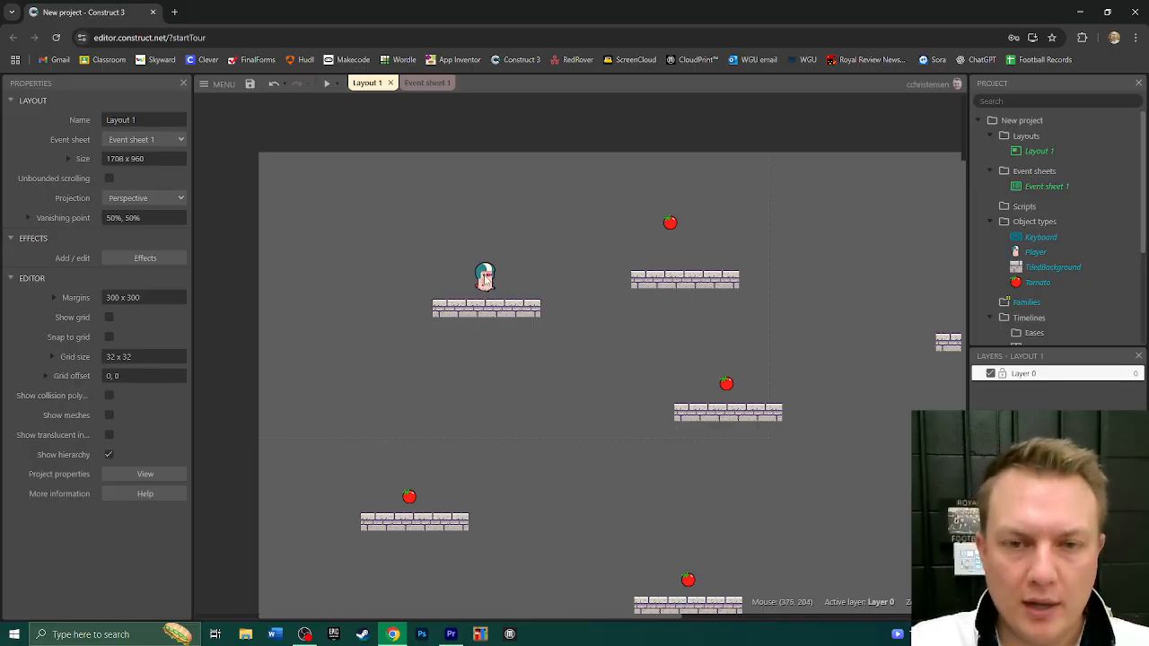
# Rename Layer 0 as PlayerLayer
pyautogui.click(1028, 376)
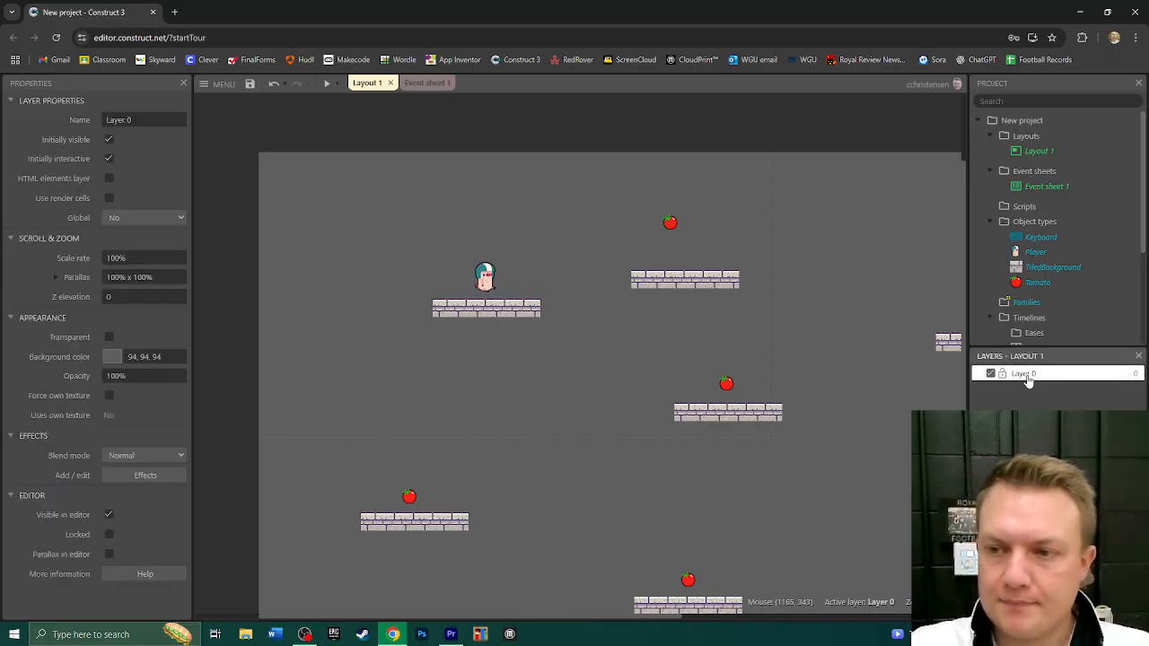
pyautogui.rightClick(1030, 377)
pyautogui.click(1060, 440)
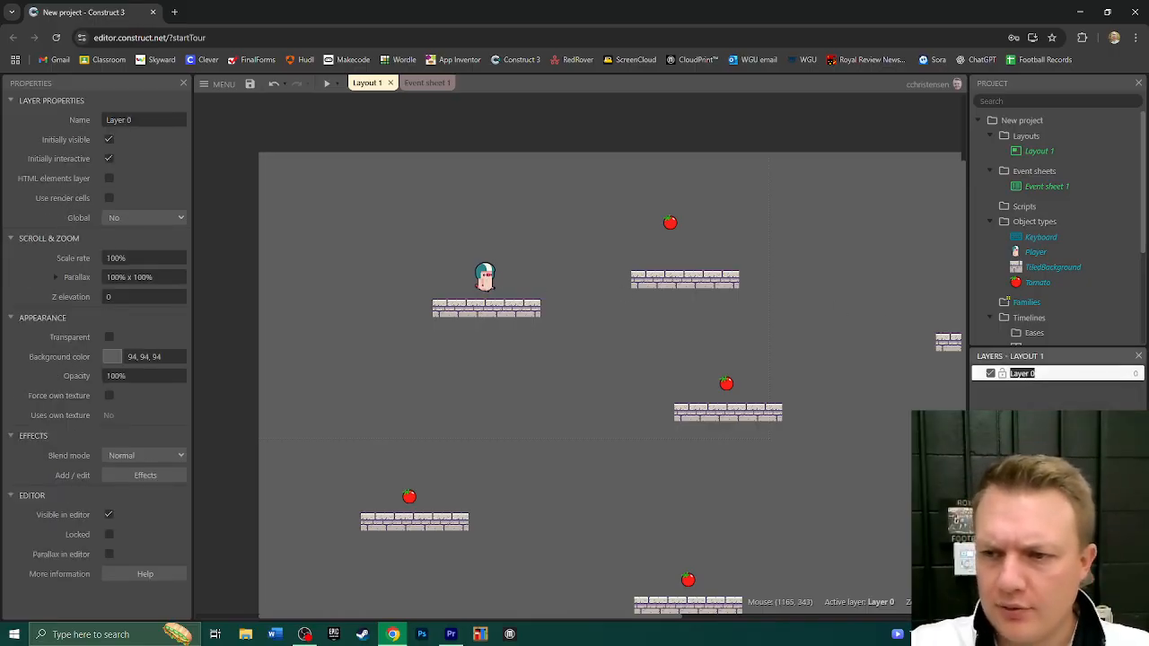
pyautogui.write('PlayerLayer')
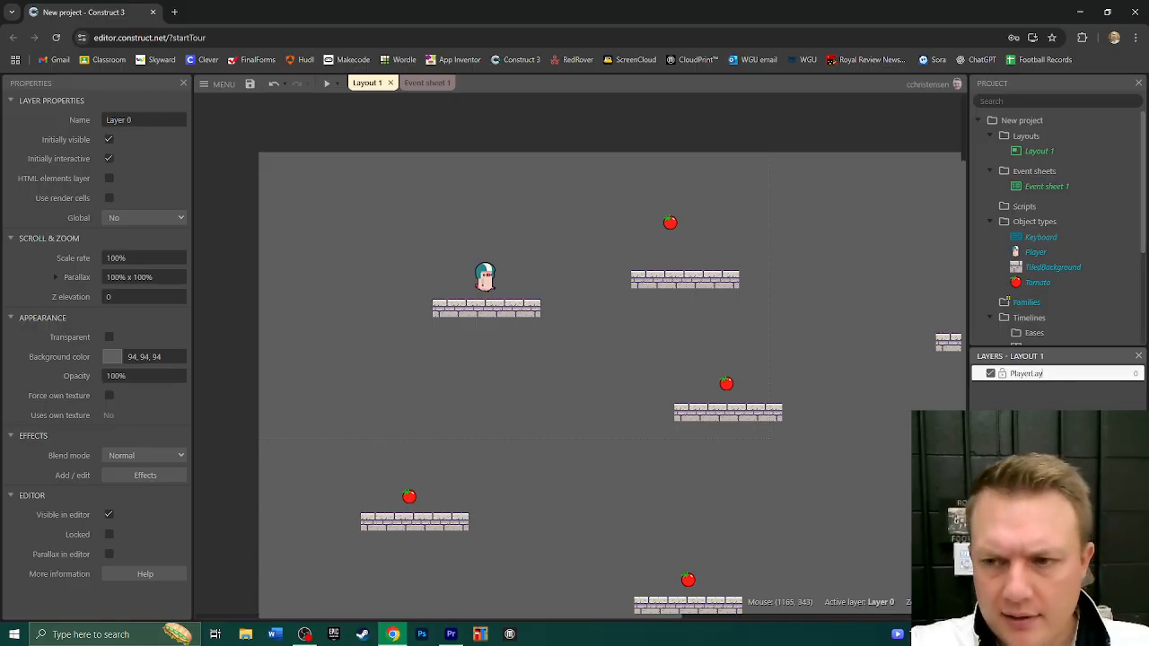
pyautogui.press('Return')
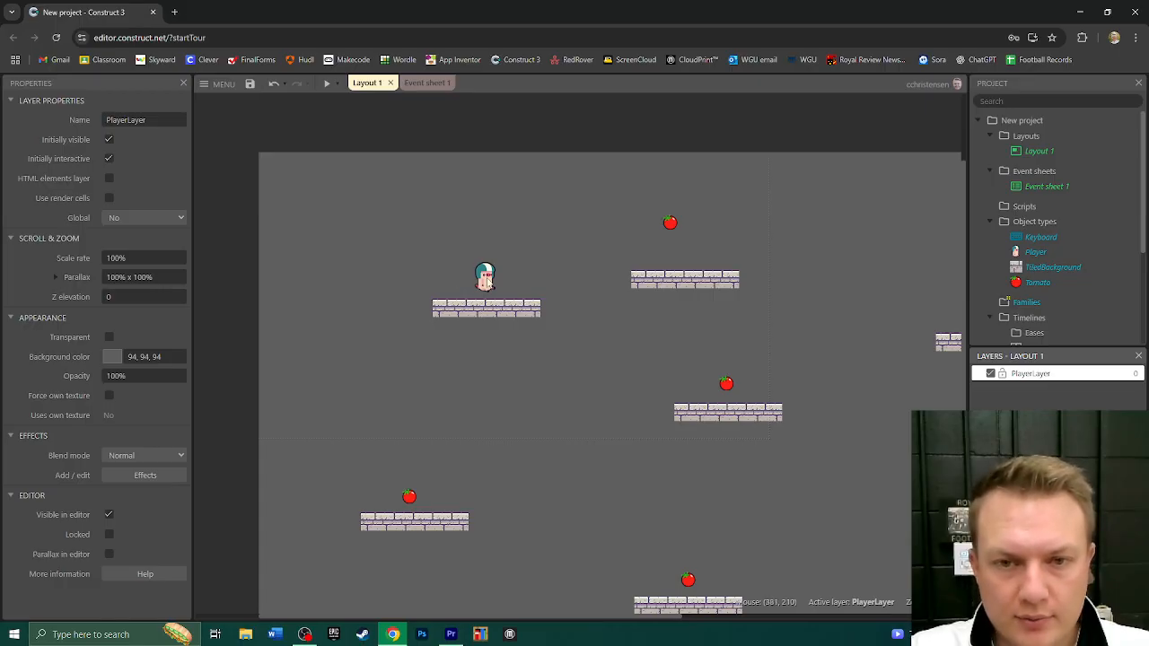
# Check the Player sprite's image canvas size in its animation editor without changing it
pyautogui.click(486, 281)
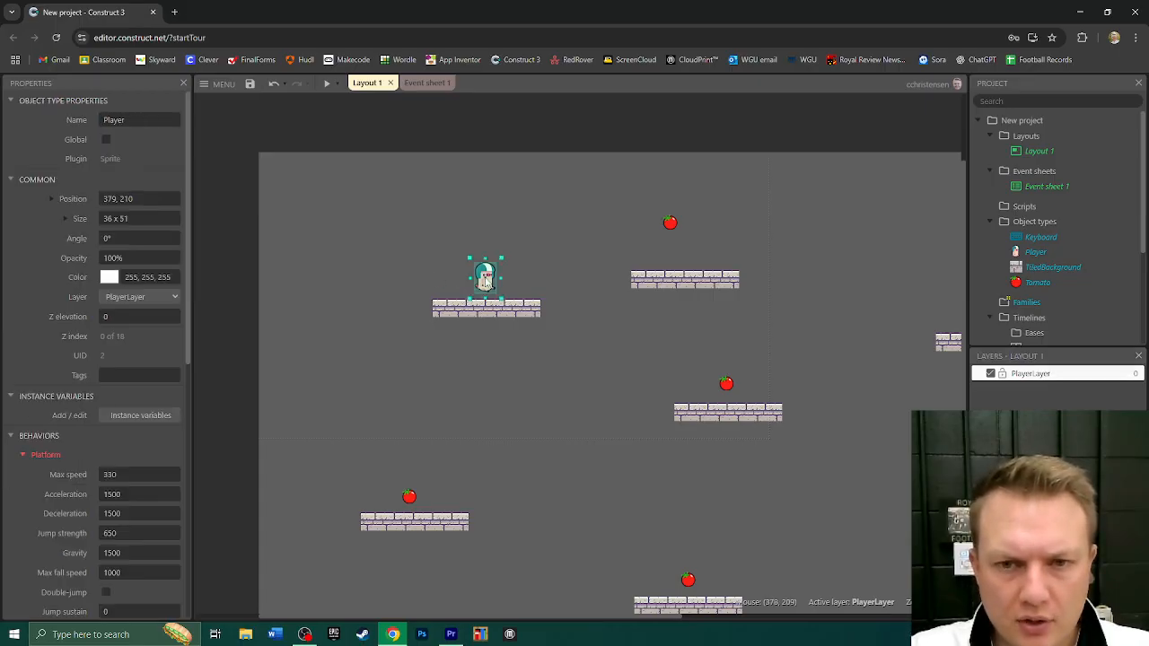
pyautogui.doubleClick(1036, 251)
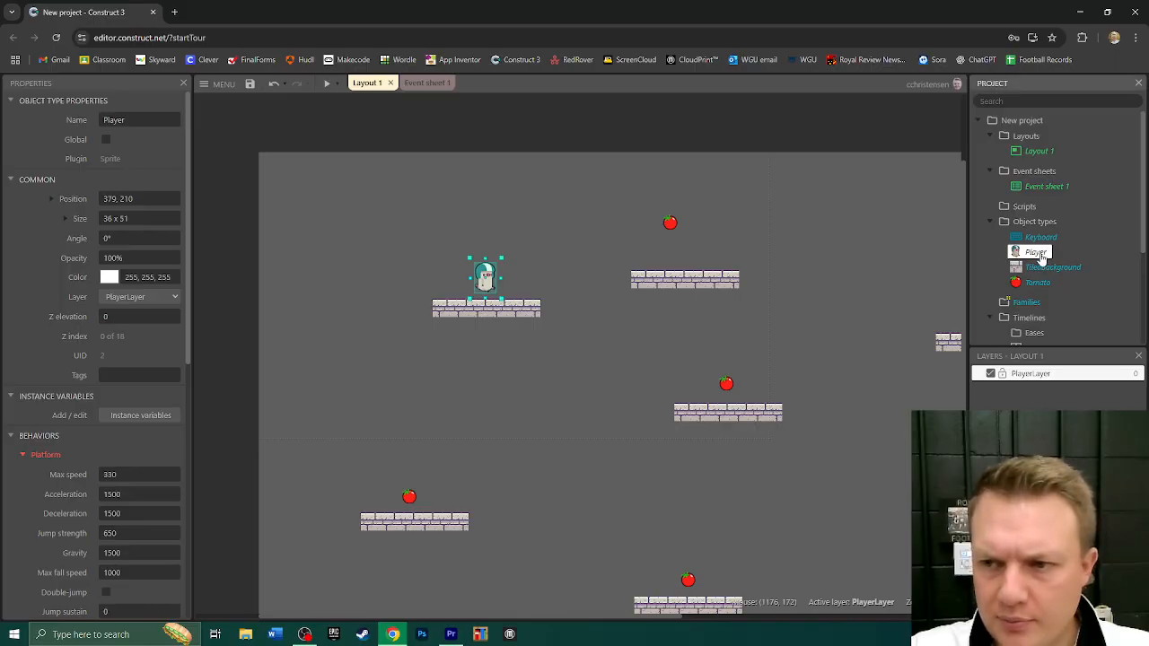
pyautogui.click(526, 114)
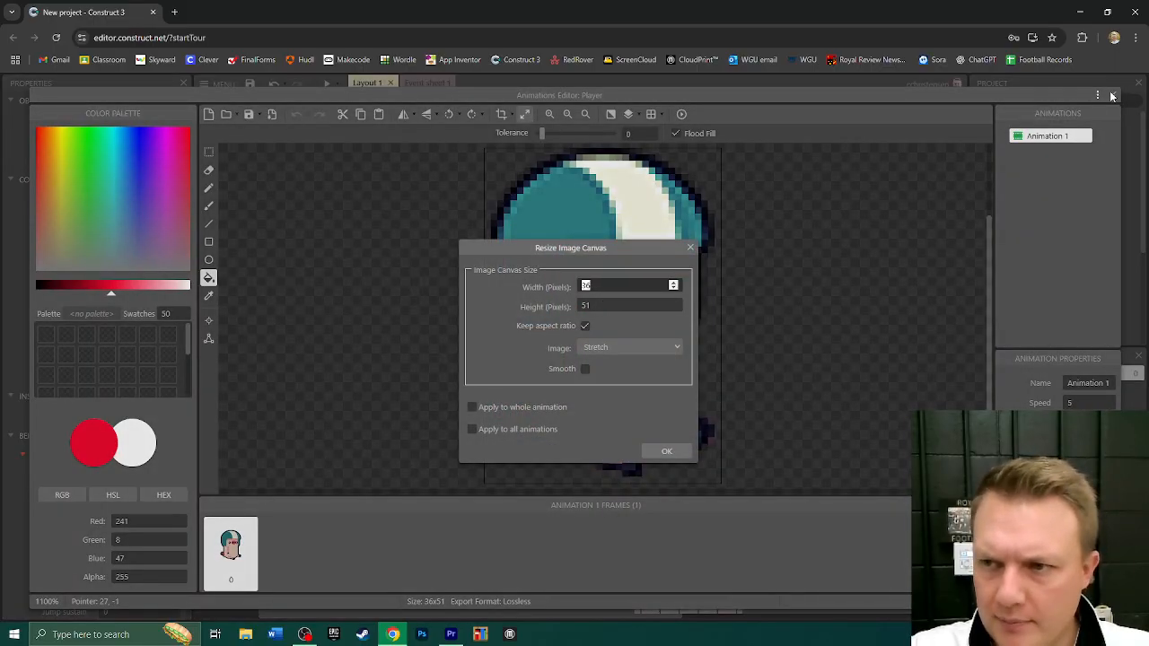
pyautogui.click(947, 238)
pyautogui.click(667, 452)
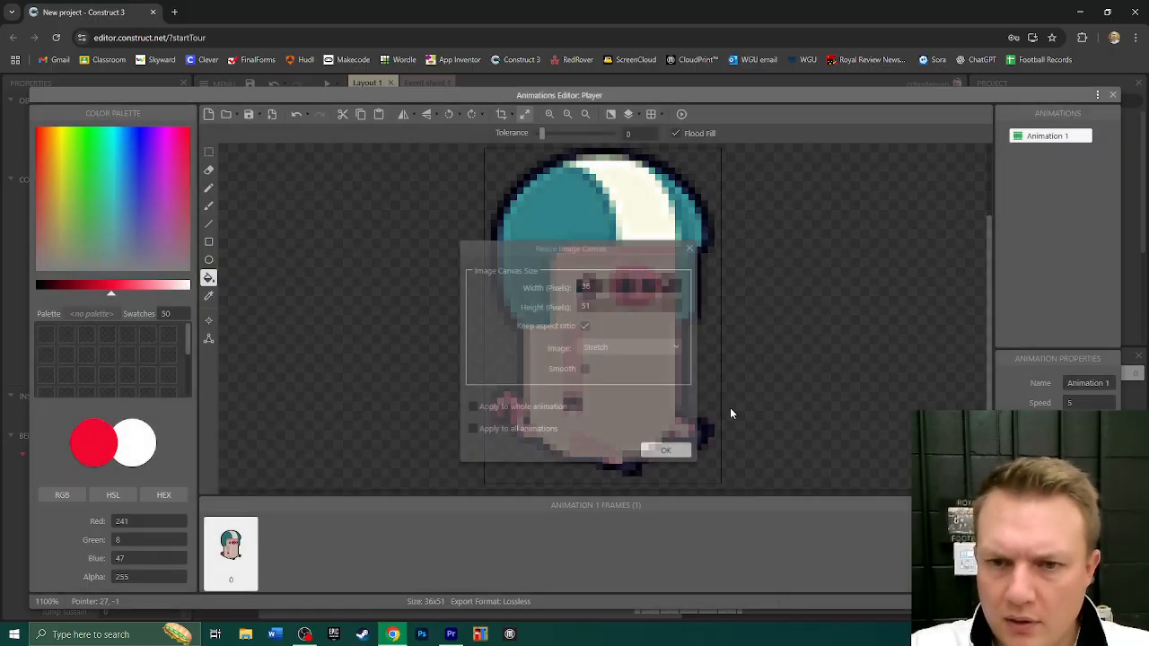
pyautogui.click(1112, 96)
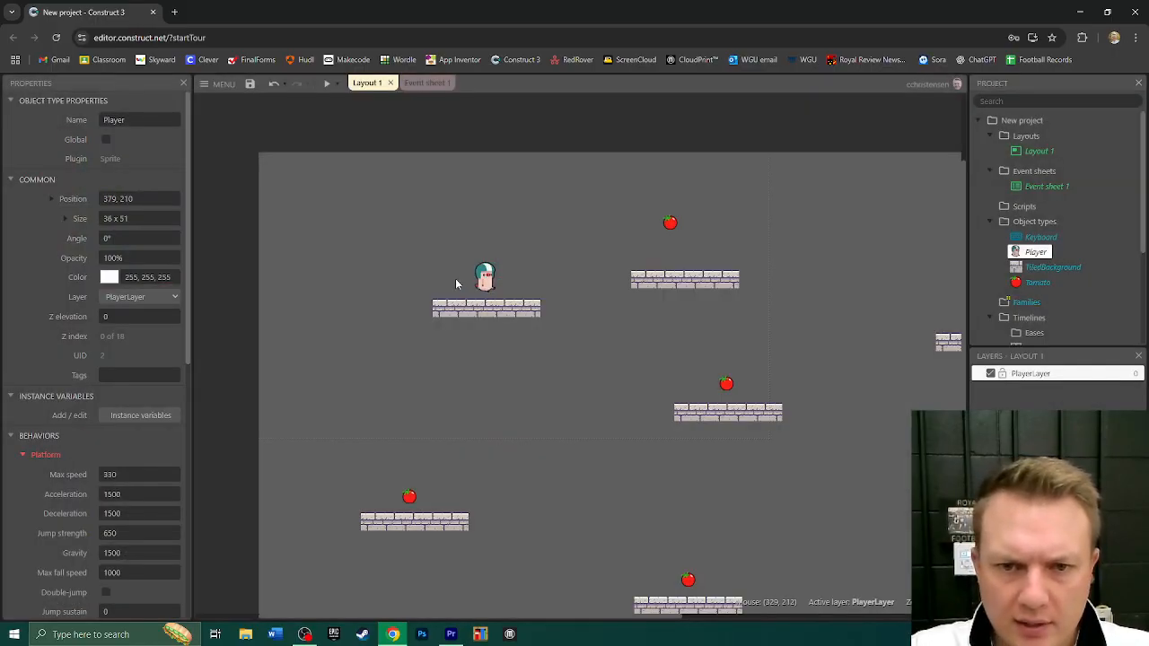
# Insert a new Sprite object on the platform just left of the Player, at about 321, 211
pyautogui.doubleClick(457, 280)
pyautogui.write('sprite')
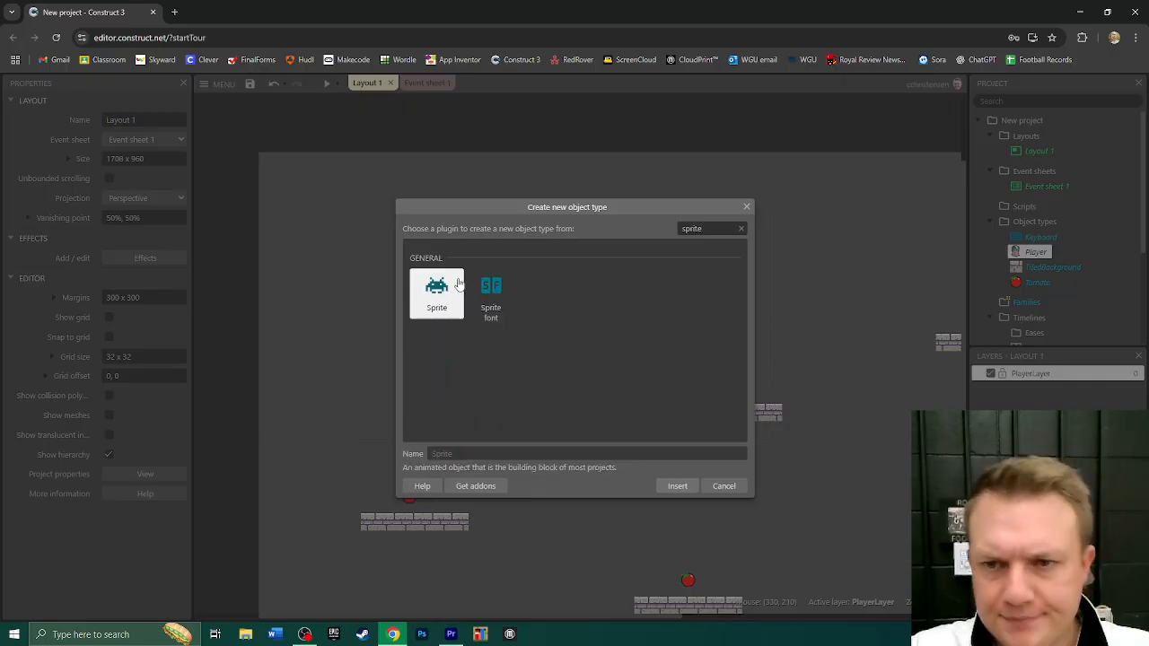
pyautogui.click(434, 294)
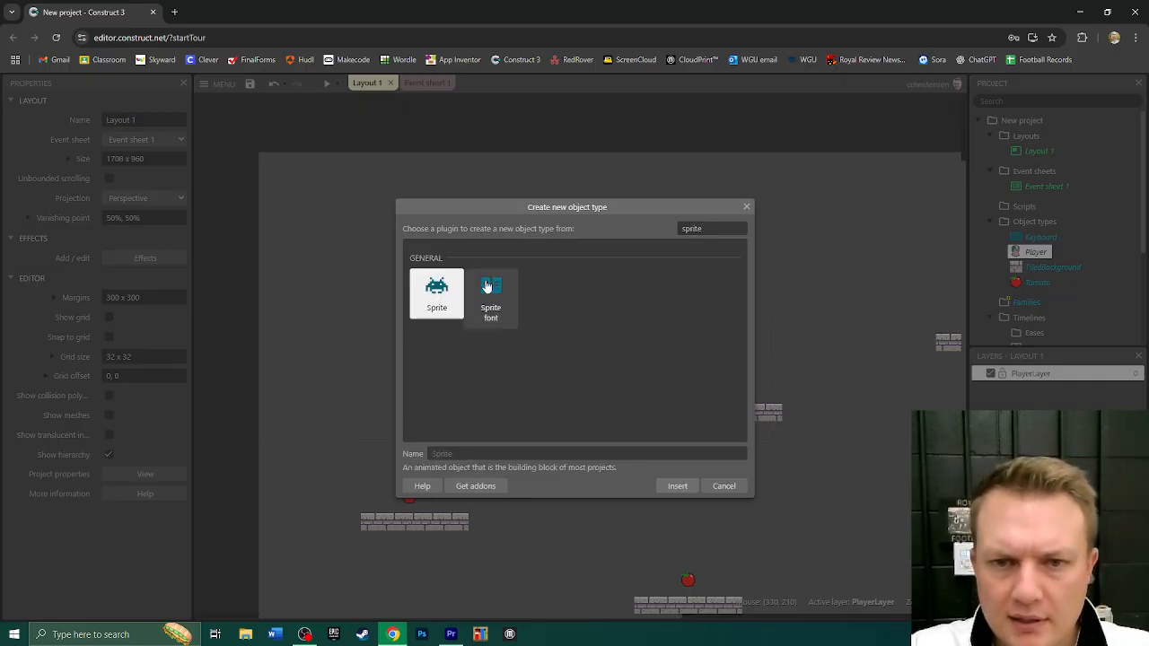
pyautogui.doubleClick(450, 297)
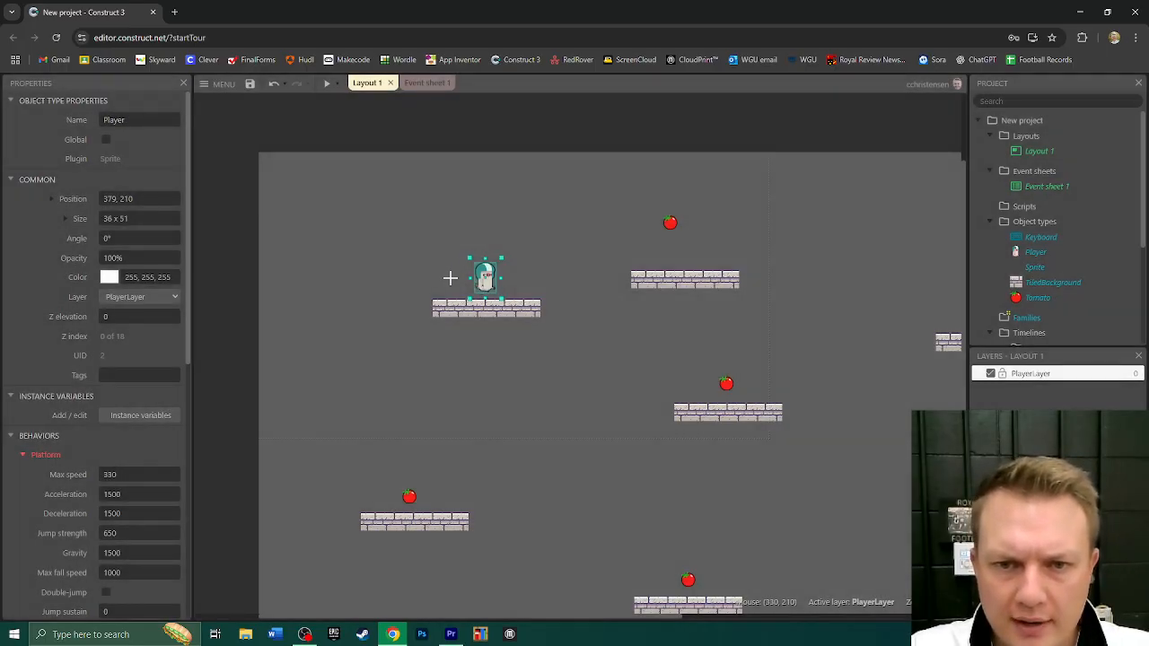
pyautogui.click(455, 280)
# Resize the new sprite's image canvas to 50 x 50 pixels with the aspect ratio kept
pyautogui.click(524, 114)
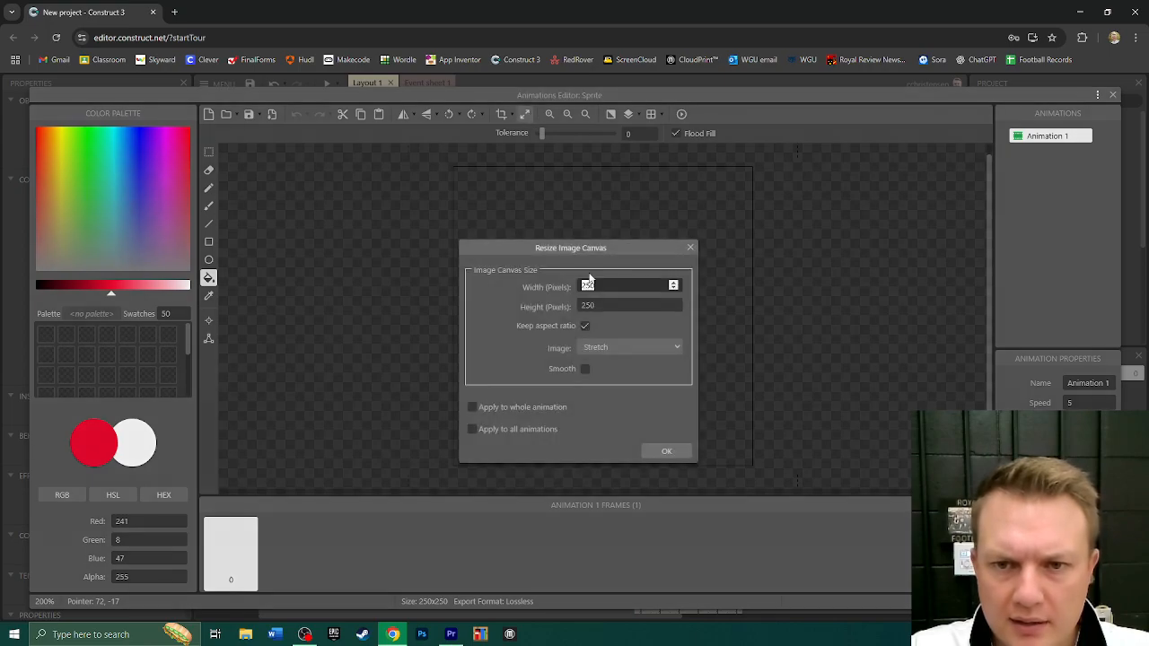
pyautogui.click(586, 331)
pyautogui.click(586, 328)
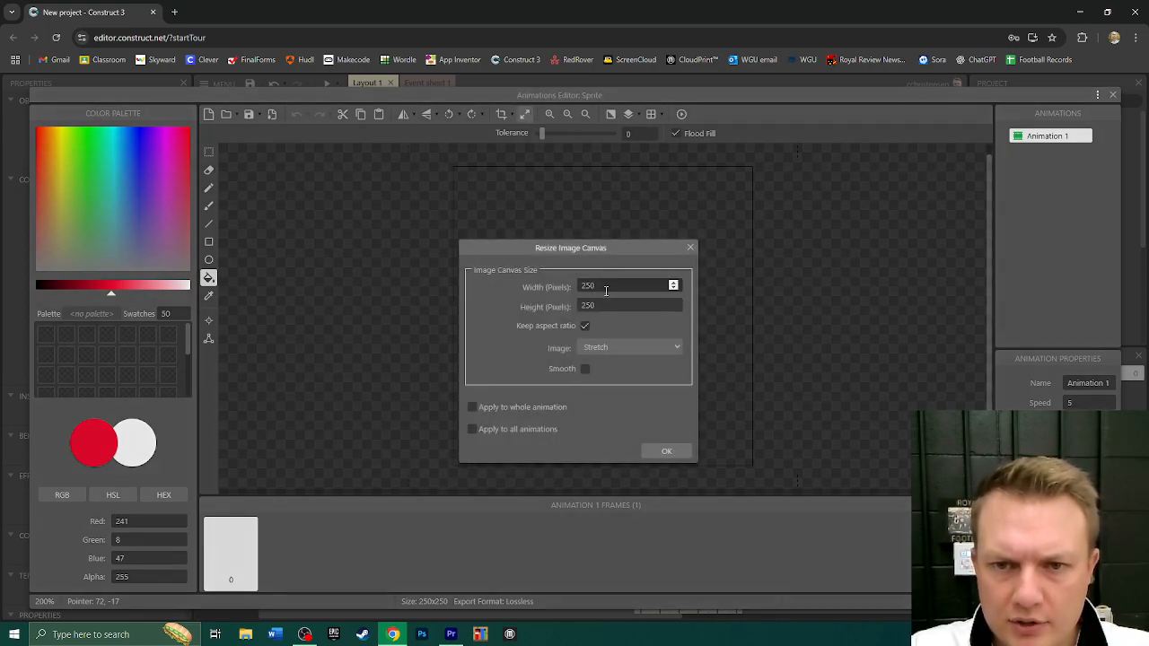
pyautogui.doubleClick(607, 286)
pyautogui.write('5')
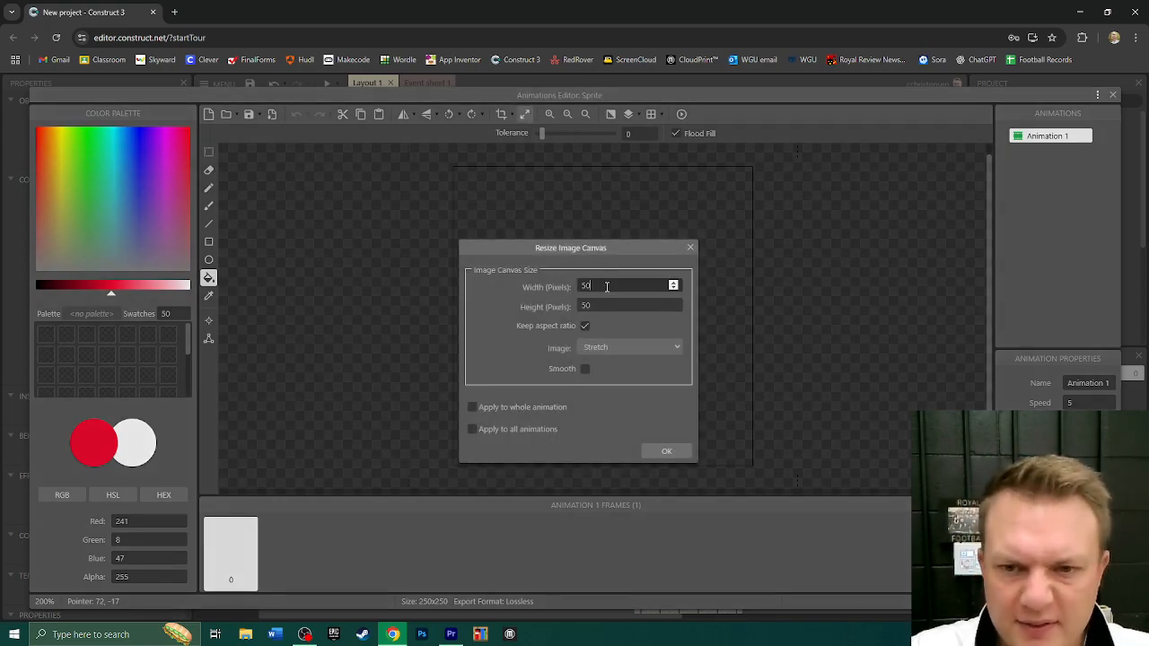
pyautogui.click(661, 453)
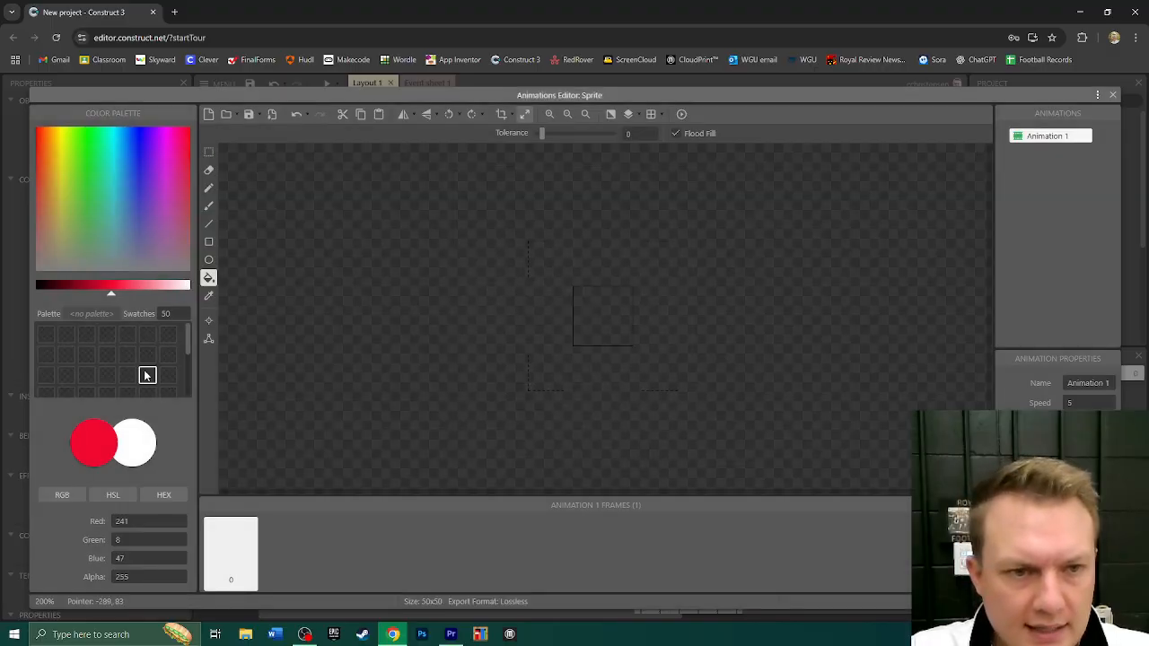
# Fill the new sprite's whole canvas with bright green and close its animation editor
pyautogui.click(78, 163)
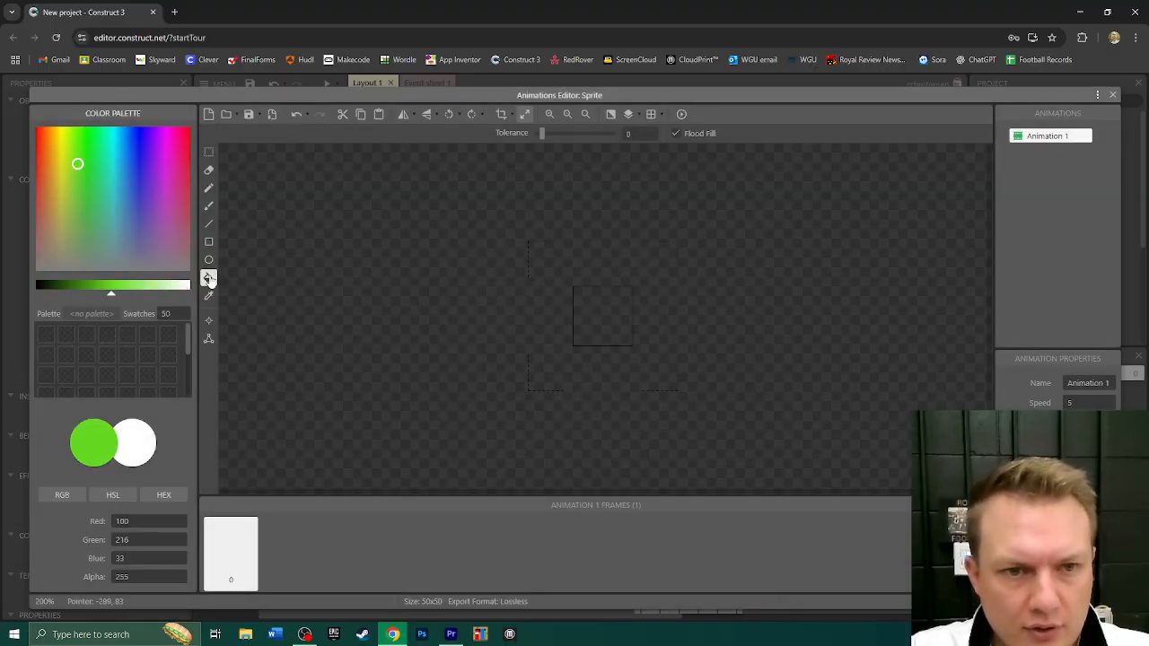
pyautogui.click(595, 314)
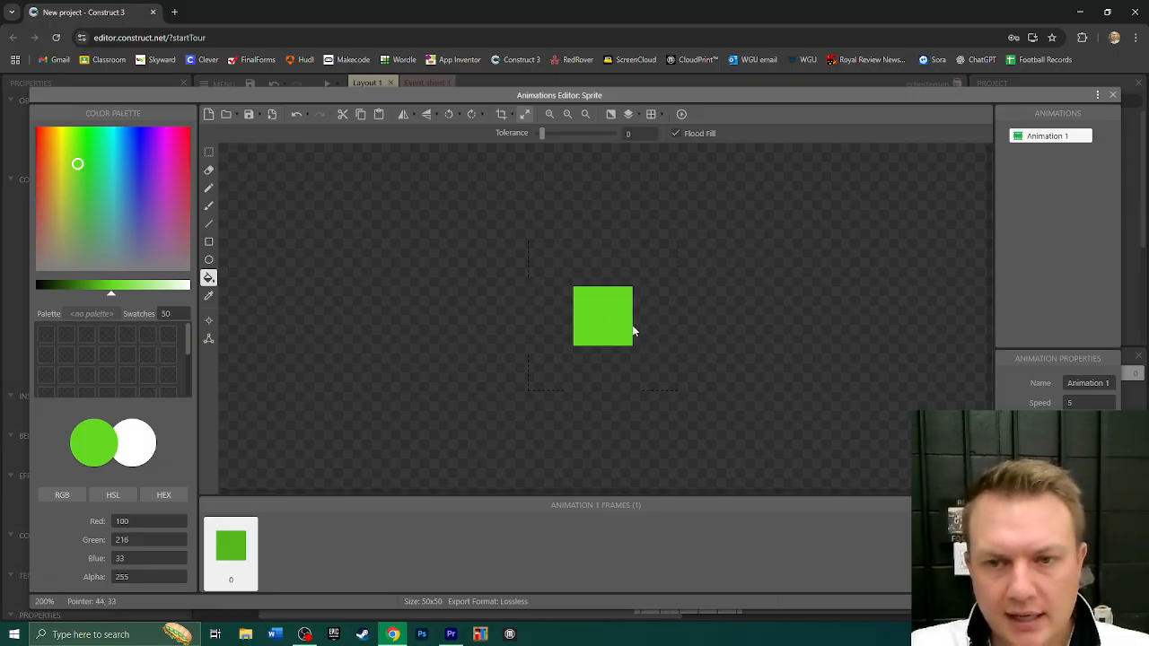
pyautogui.click(1113, 95)
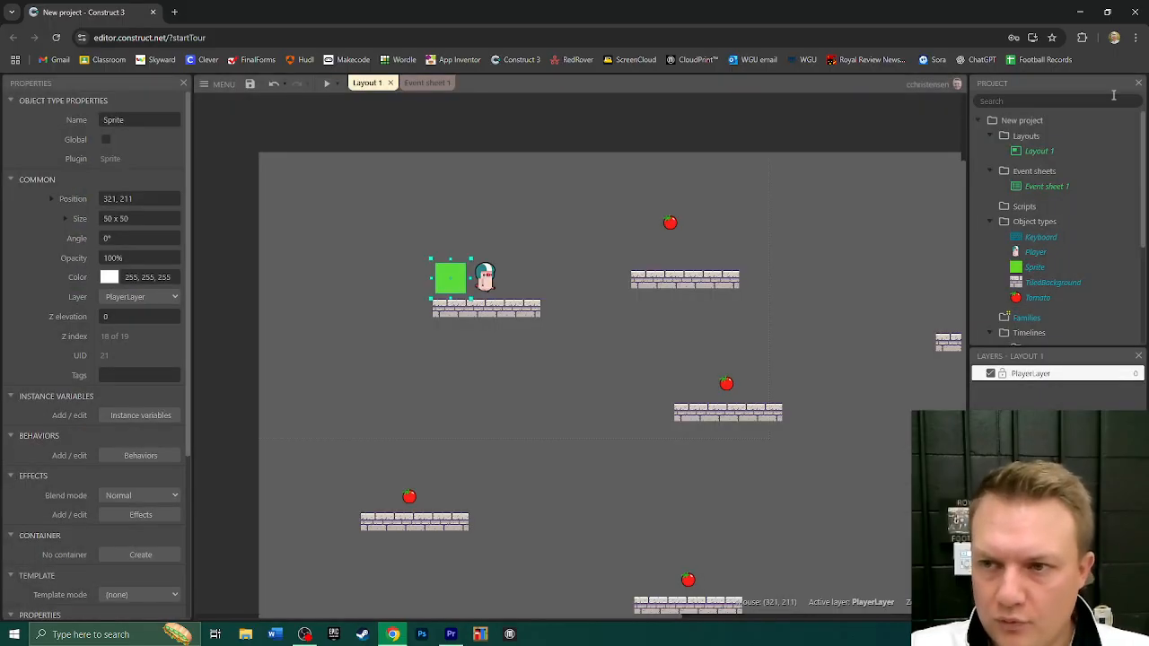
# Name the green sprite Spawn and make it initially invisible
pyautogui.click(131, 121)
pyautogui.write('Spawn')
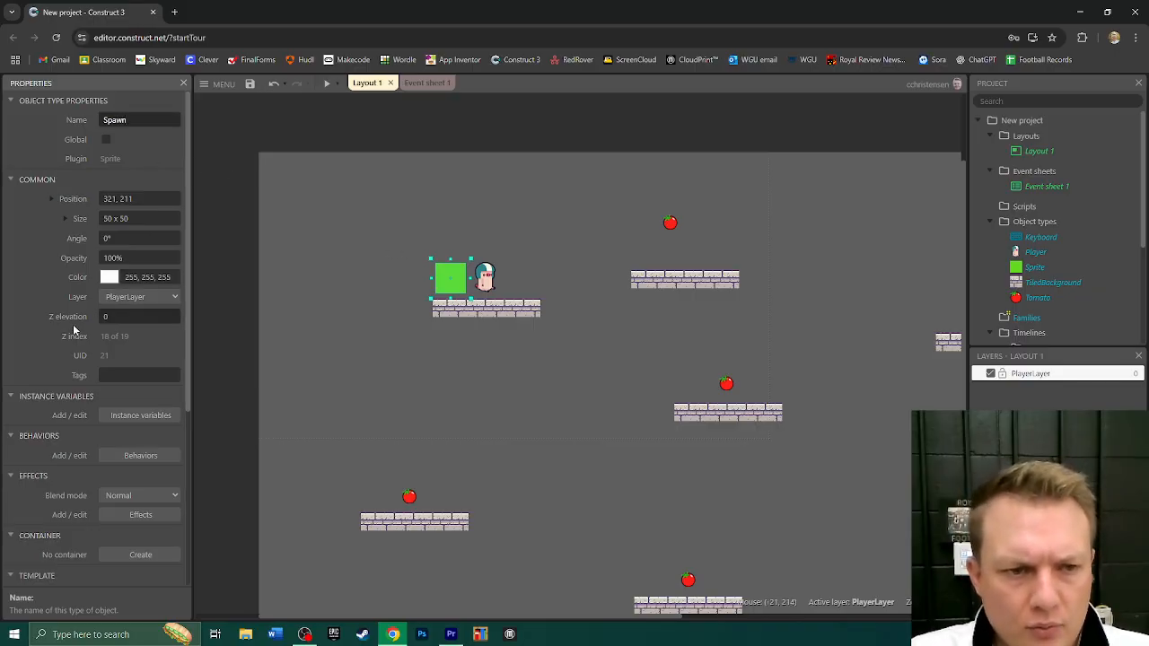
pyautogui.scroll(-3, 82, 333)
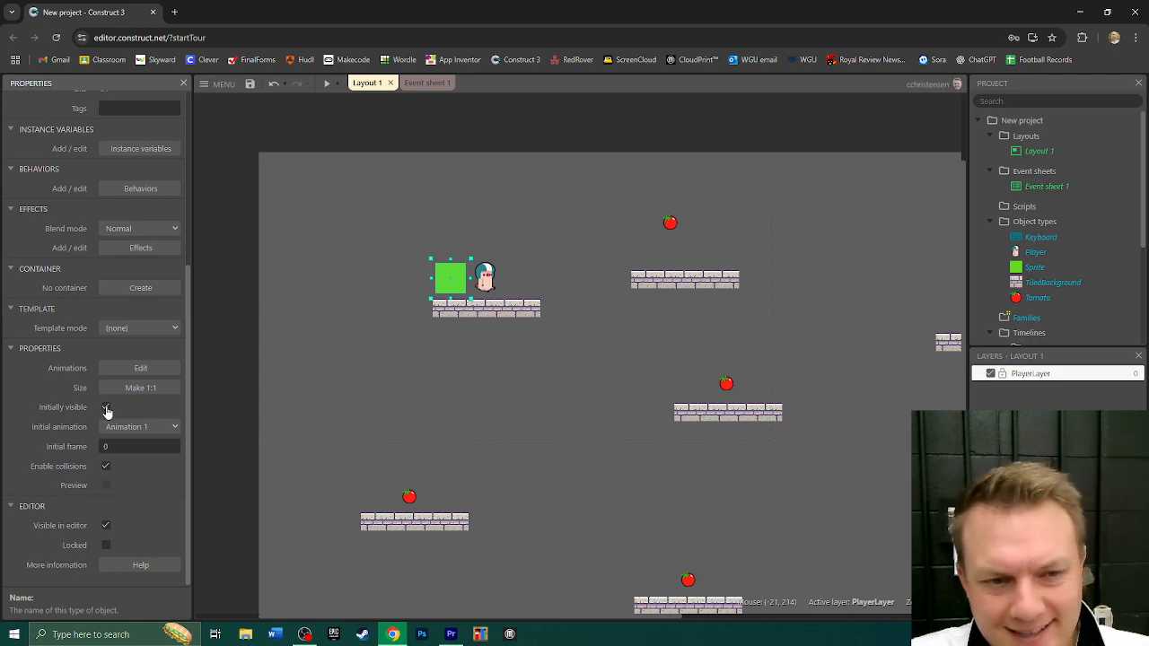
pyautogui.click(106, 408)
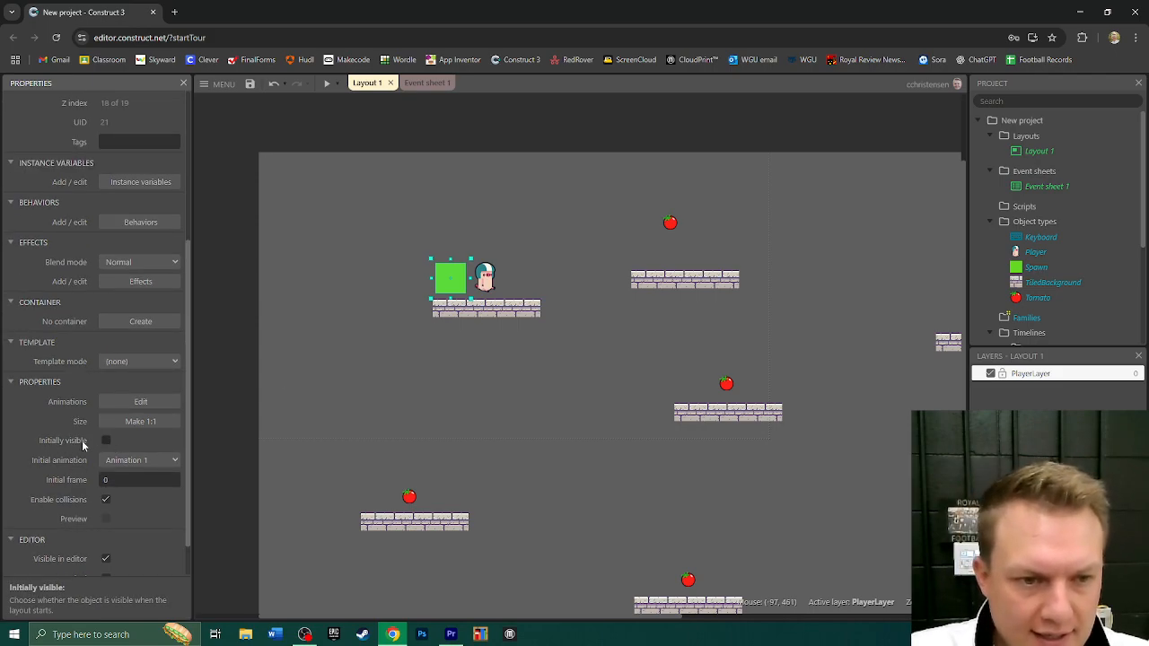
# Move the Spawn square slightly right on the platform and shift the Player right to about 404, 210, clear of it
pyautogui.moveTo(439, 290)
pyautogui.mouseDown()
pyautogui.moveTo(474, 292)
pyautogui.moveTo(455, 293)
pyautogui.mouseUp()
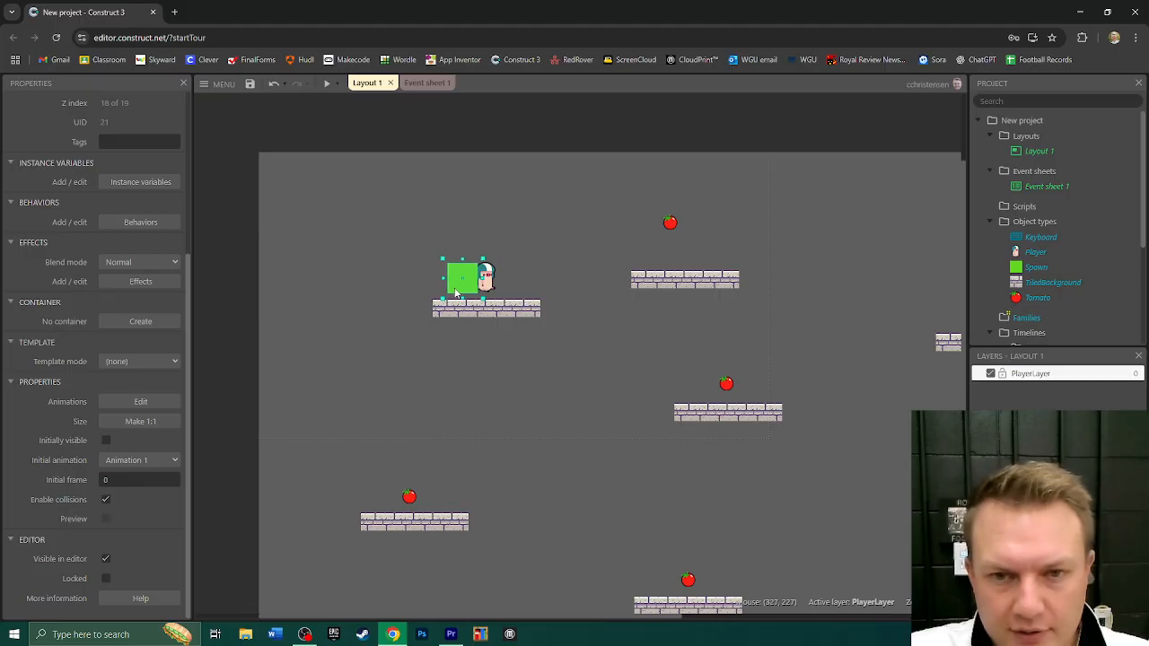
pyautogui.click(520, 241)
pyautogui.click(489, 284)
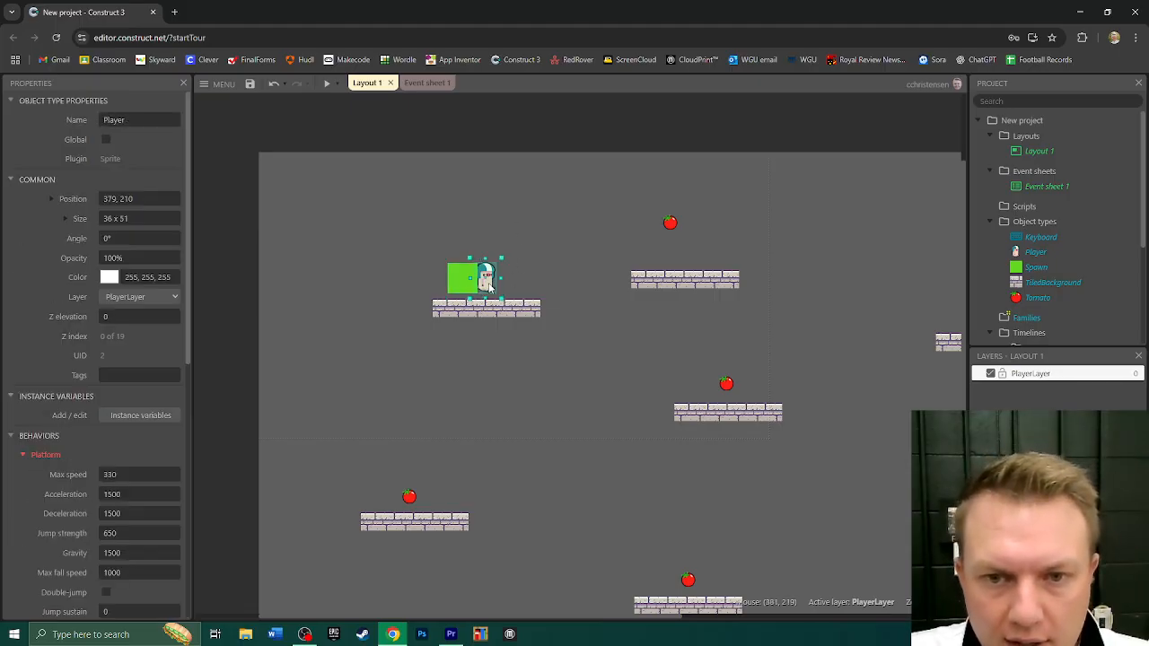
pyautogui.moveTo(492, 289); pyautogui.dragTo(506, 289)
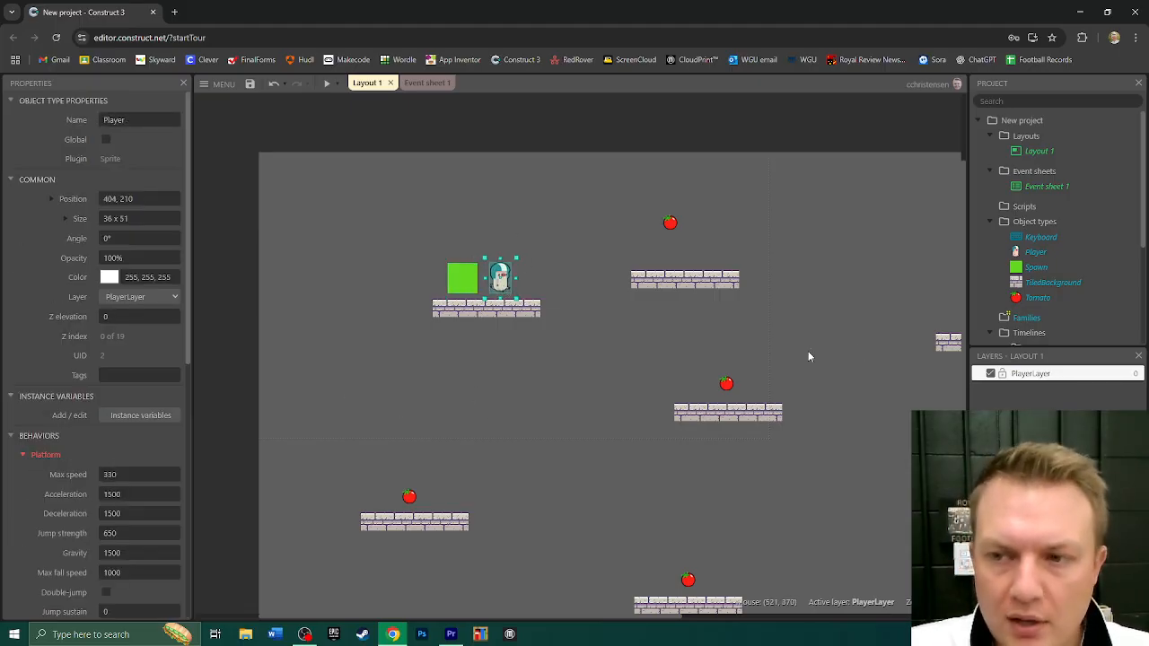
# Add the Destroy outside layout behavior to the Player
pyautogui.click(1035, 254)
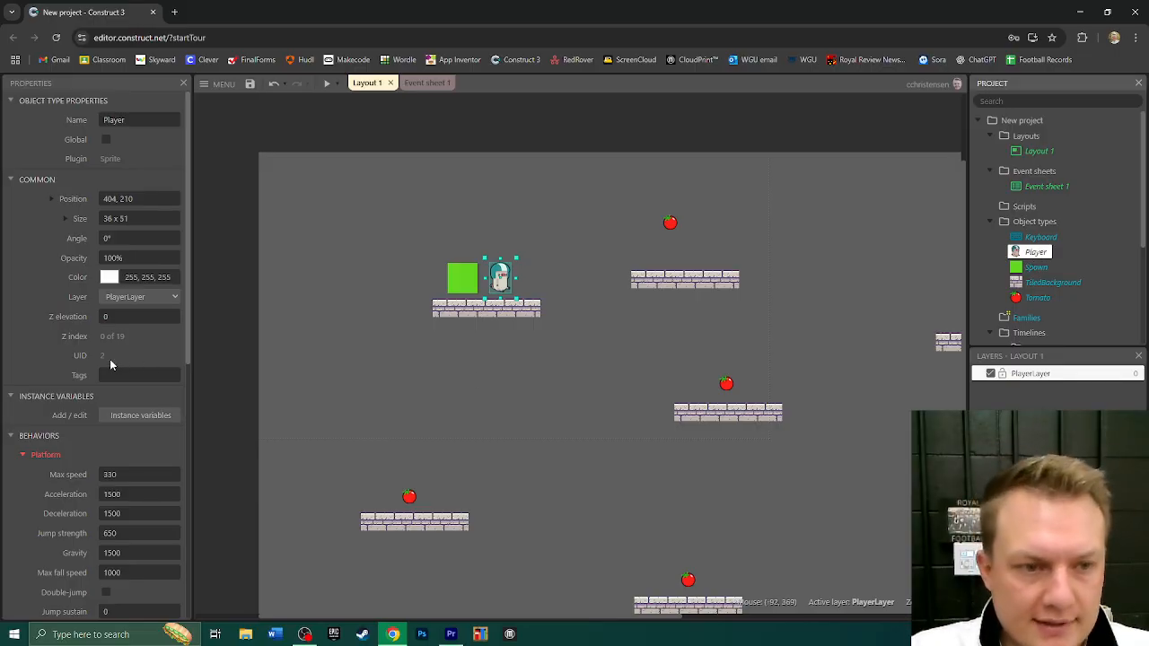
pyautogui.scroll(-4, 71, 350)
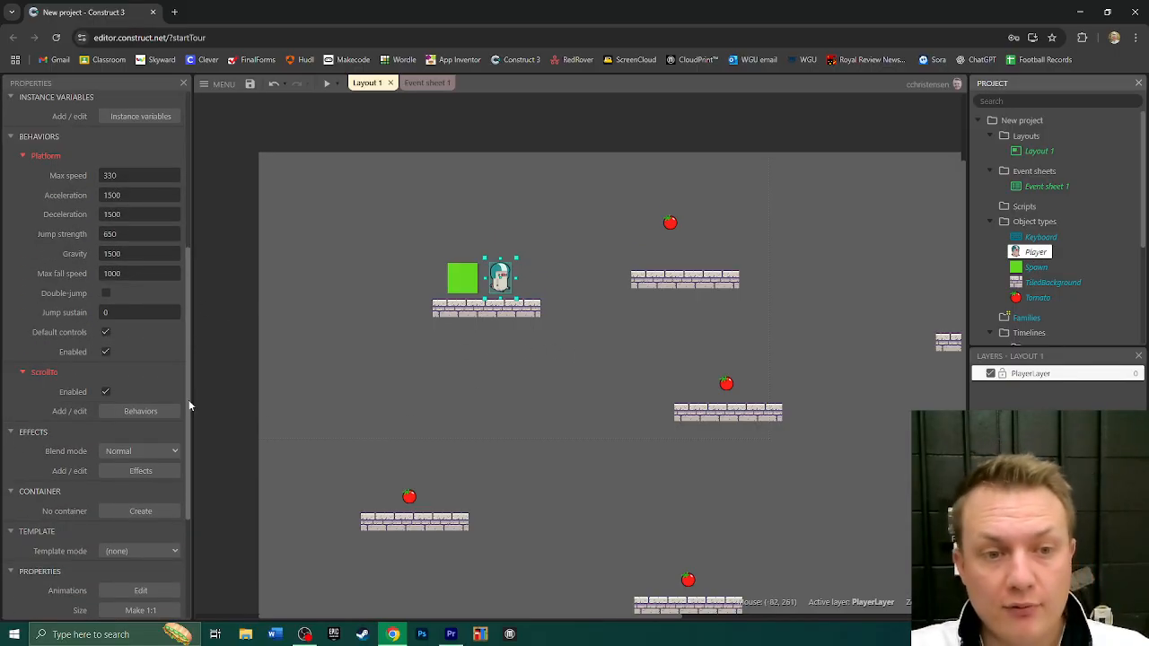
pyautogui.click(140, 412)
pyautogui.click(593, 425)
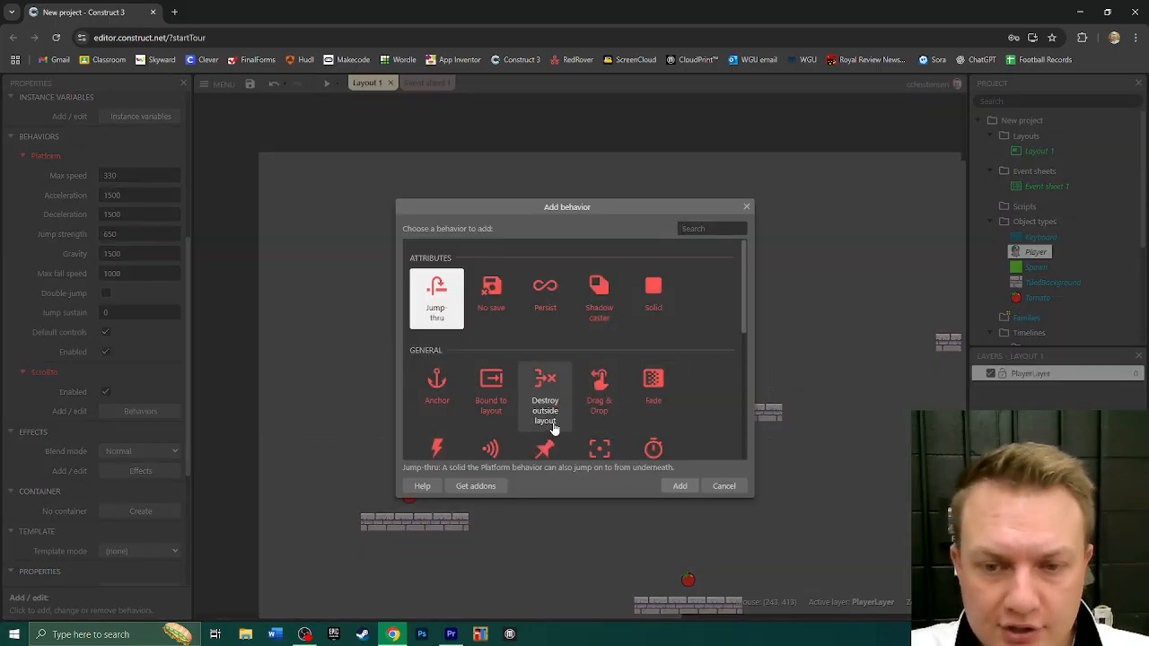
pyautogui.doubleClick(545, 395)
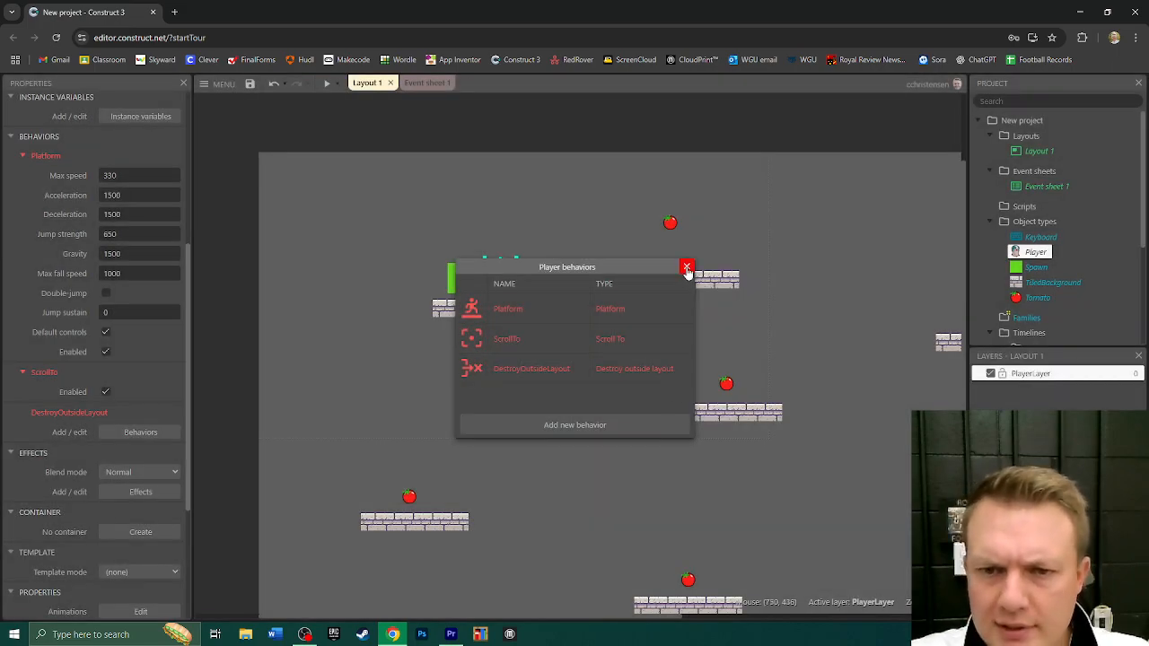
# Close the Player's behaviors dialog and deselect the Player in the layout
pyautogui.click(687, 267)
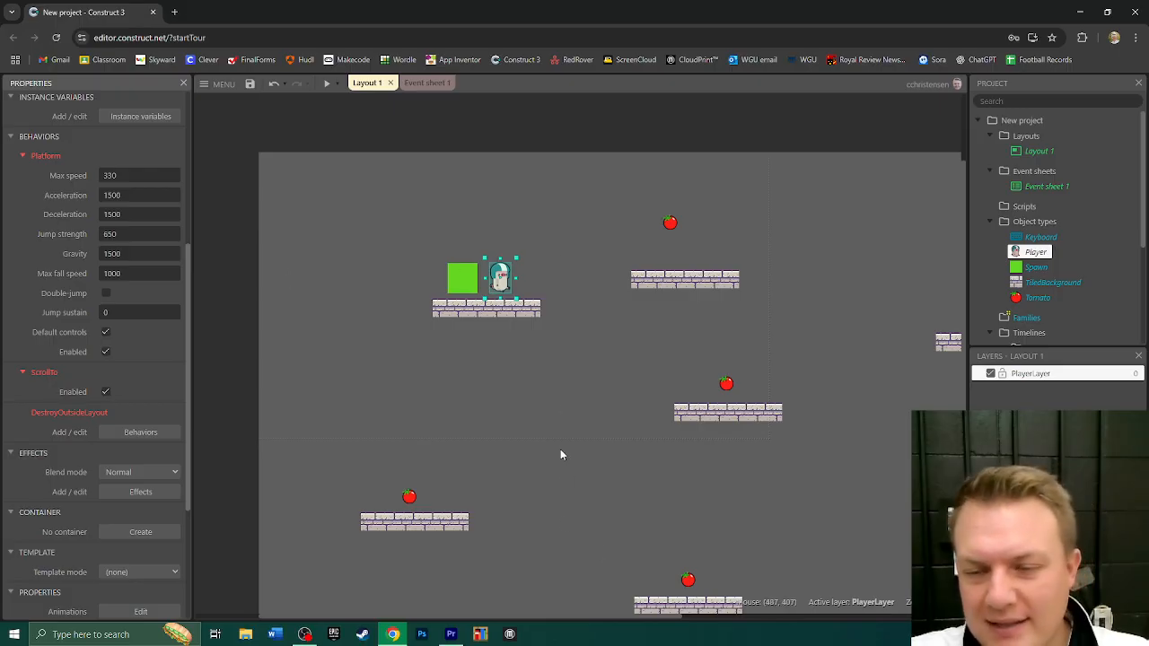
pyautogui.scroll(-5, 550, 491)
pyautogui.scroll(4, 569, 554)
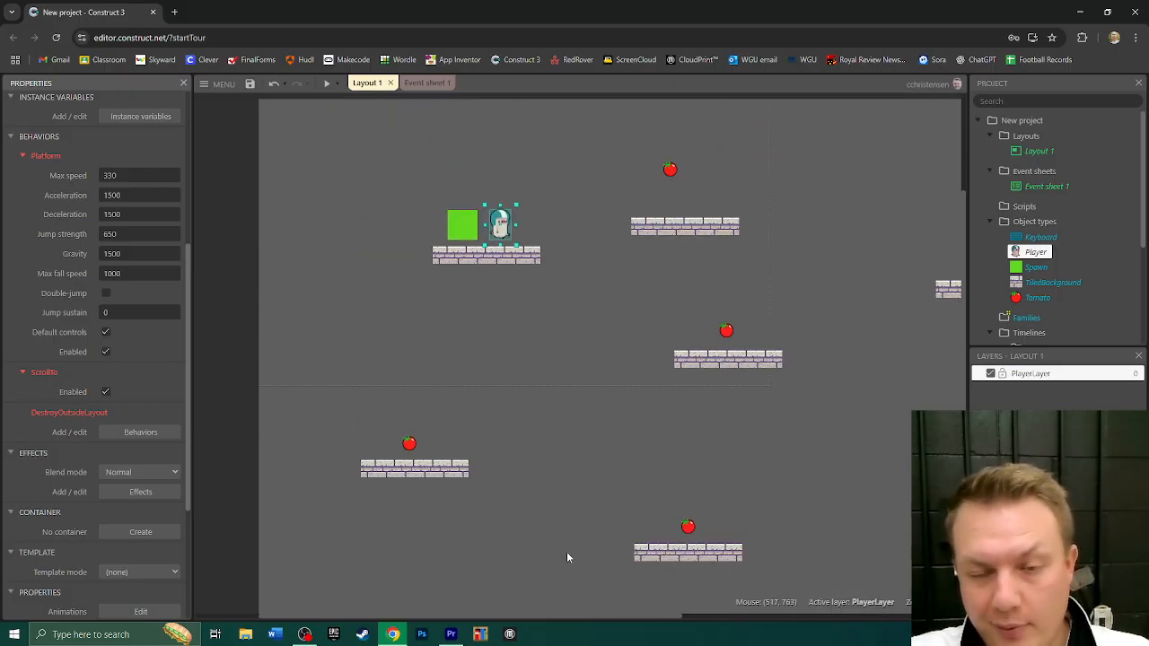
pyautogui.scroll(1, 566, 491)
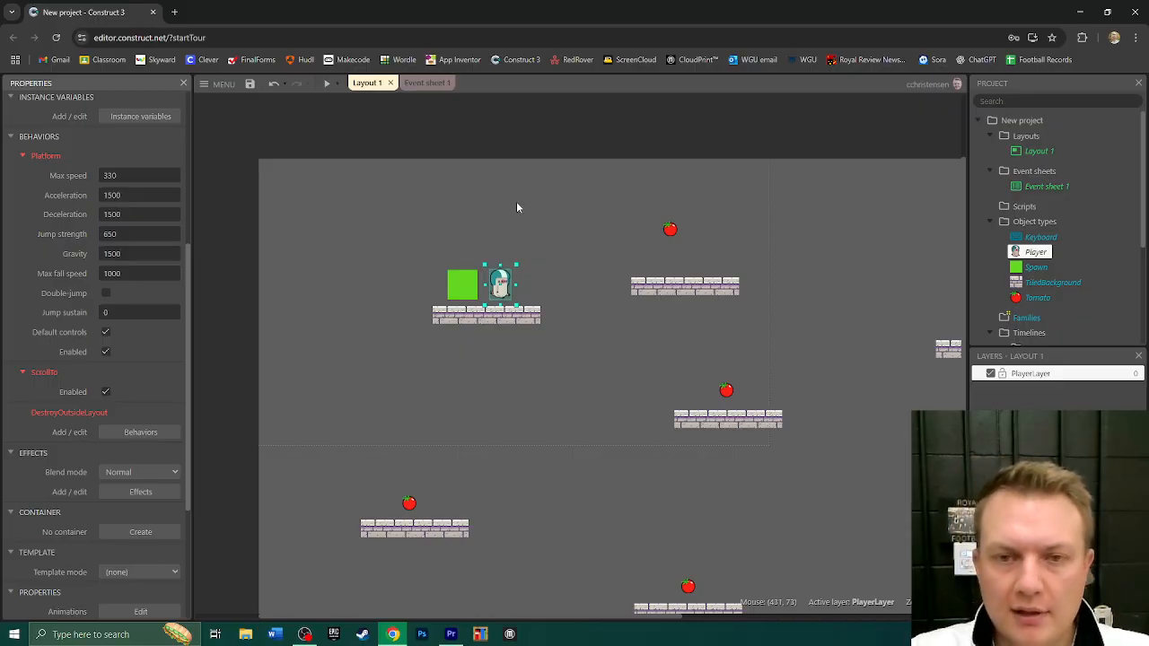
pyautogui.click(567, 230)
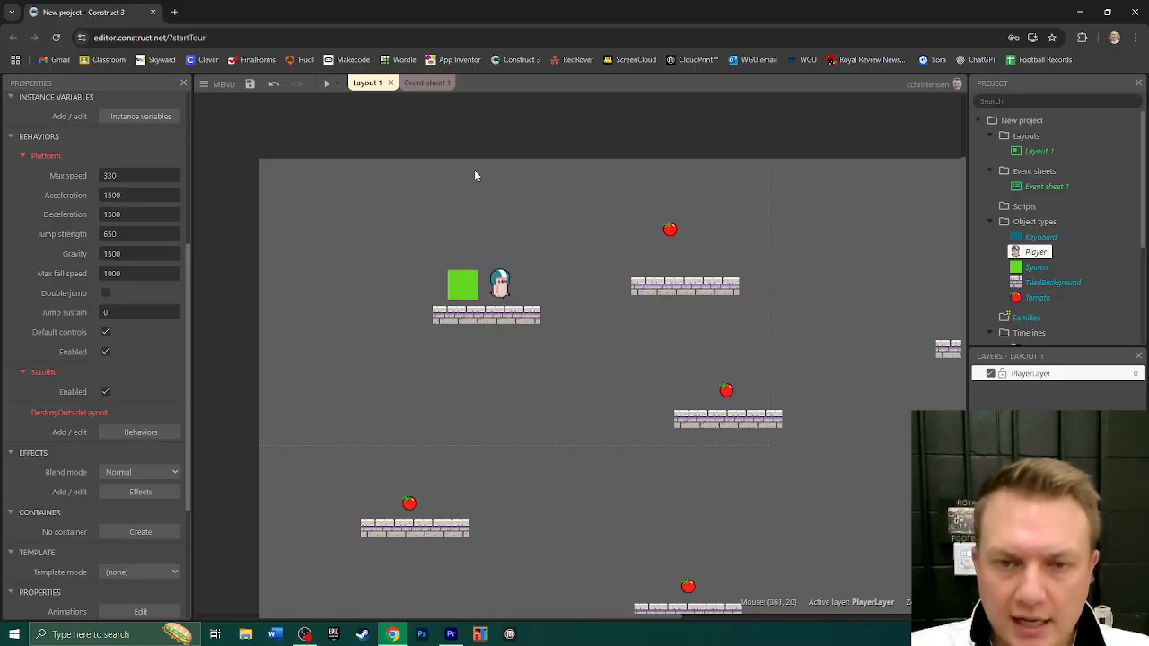
# Add an event to Event sheet 1 with the Player's On destroyed condition
pyautogui.click(423, 83)
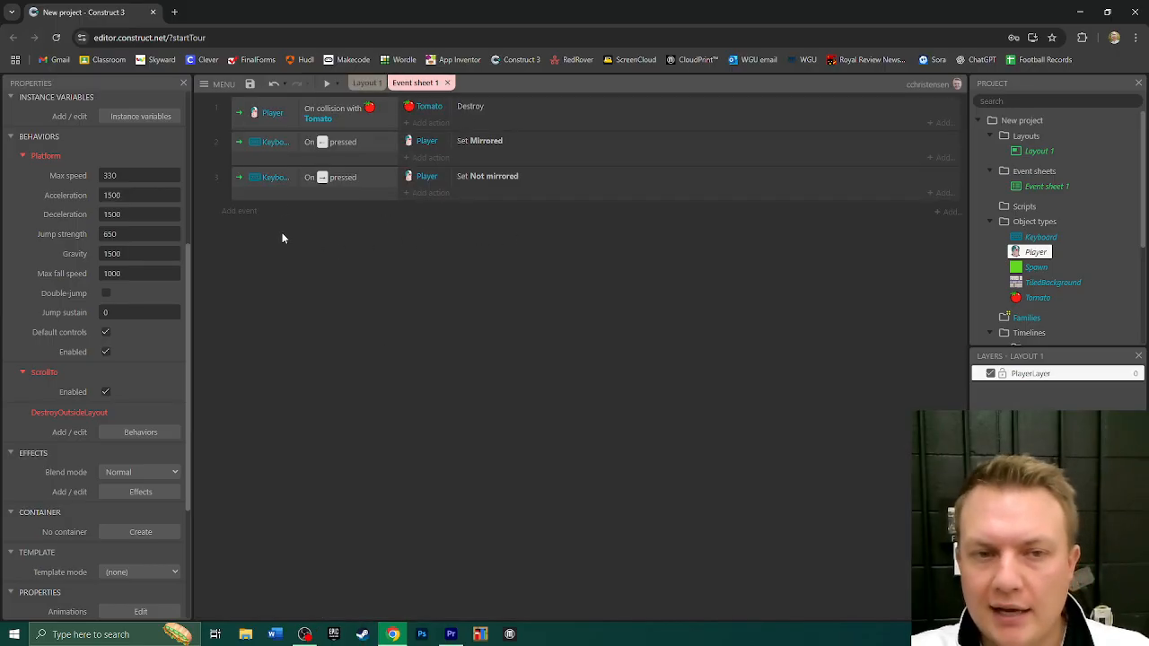
pyautogui.click(238, 212)
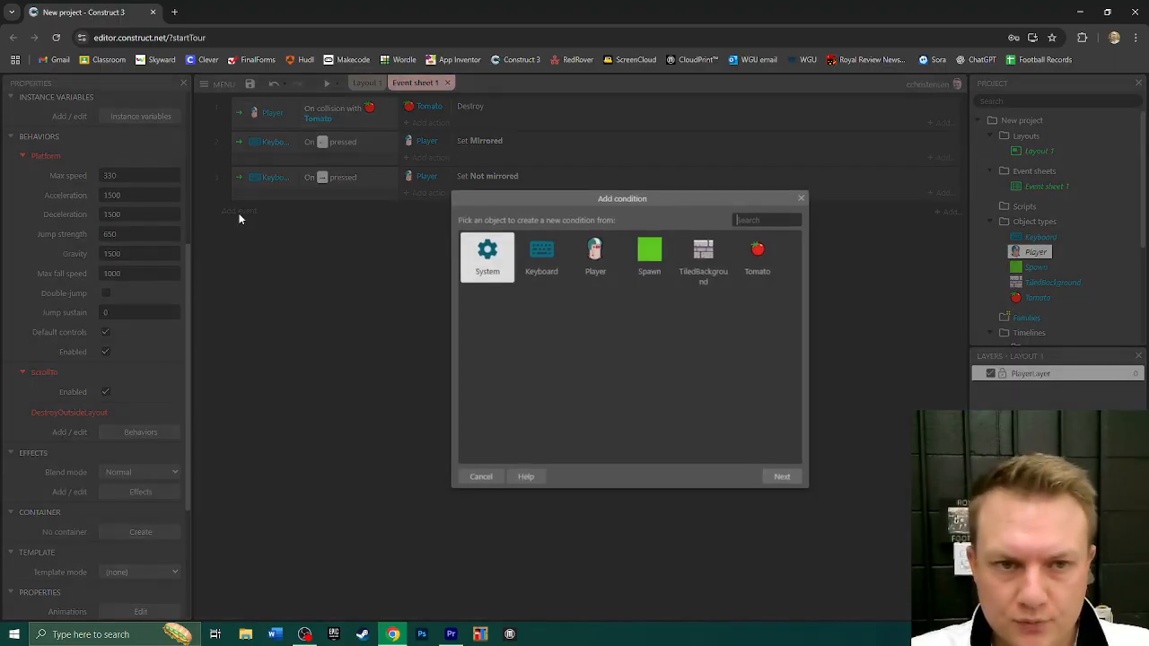
pyautogui.doubleClick(600, 256)
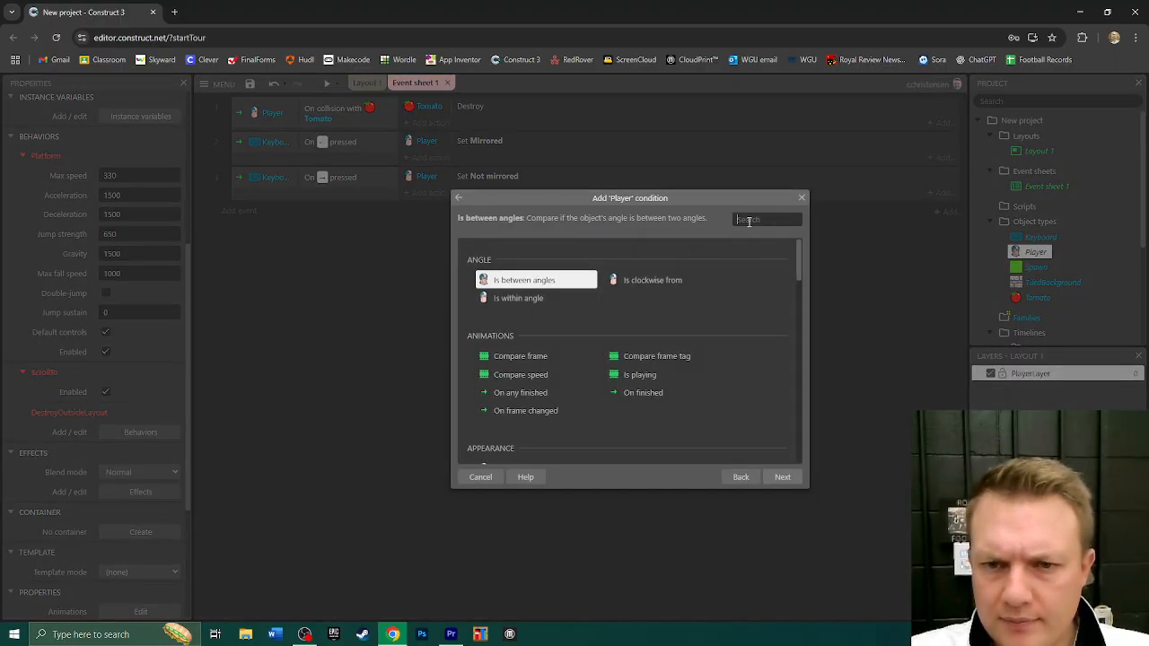
pyautogui.write('des')
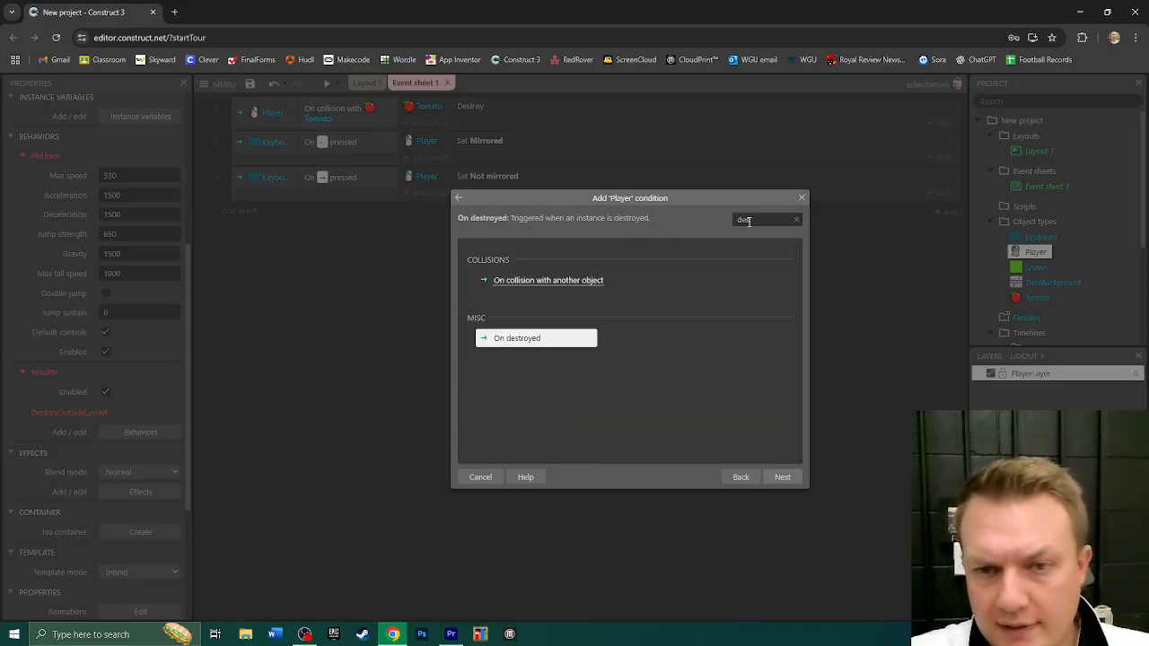
pyautogui.doubleClick(508, 341)
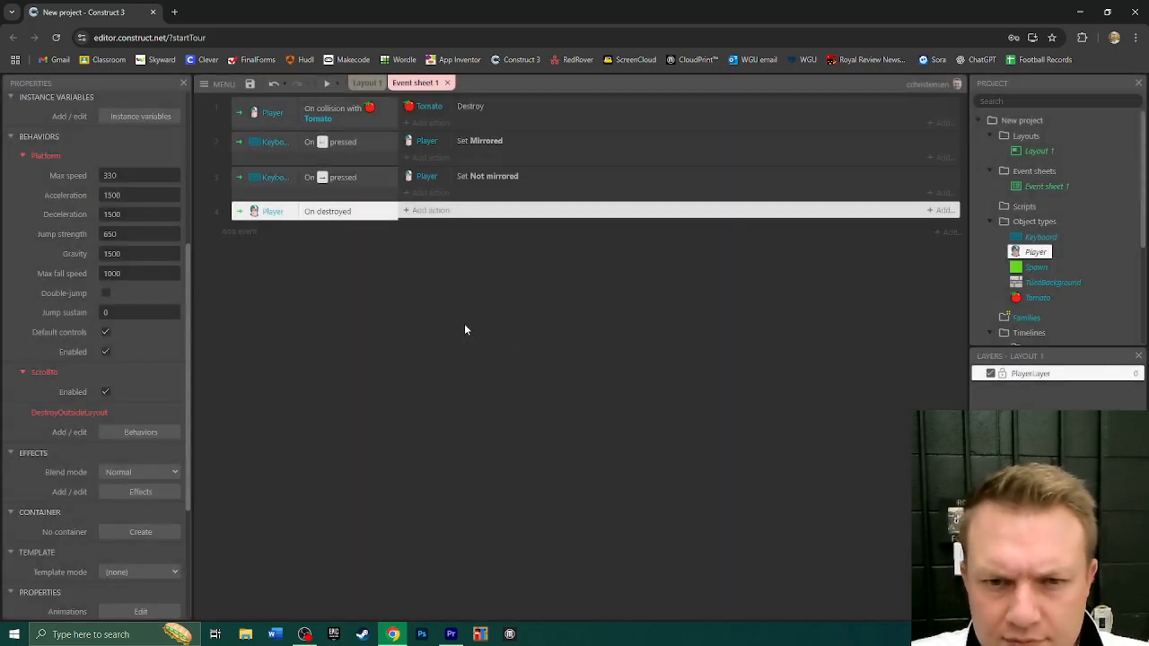
# Give the On destroyed event a Spawn another object action that makes Spawn create the Player on layer 0 at image point 0
pyautogui.click(429, 211)
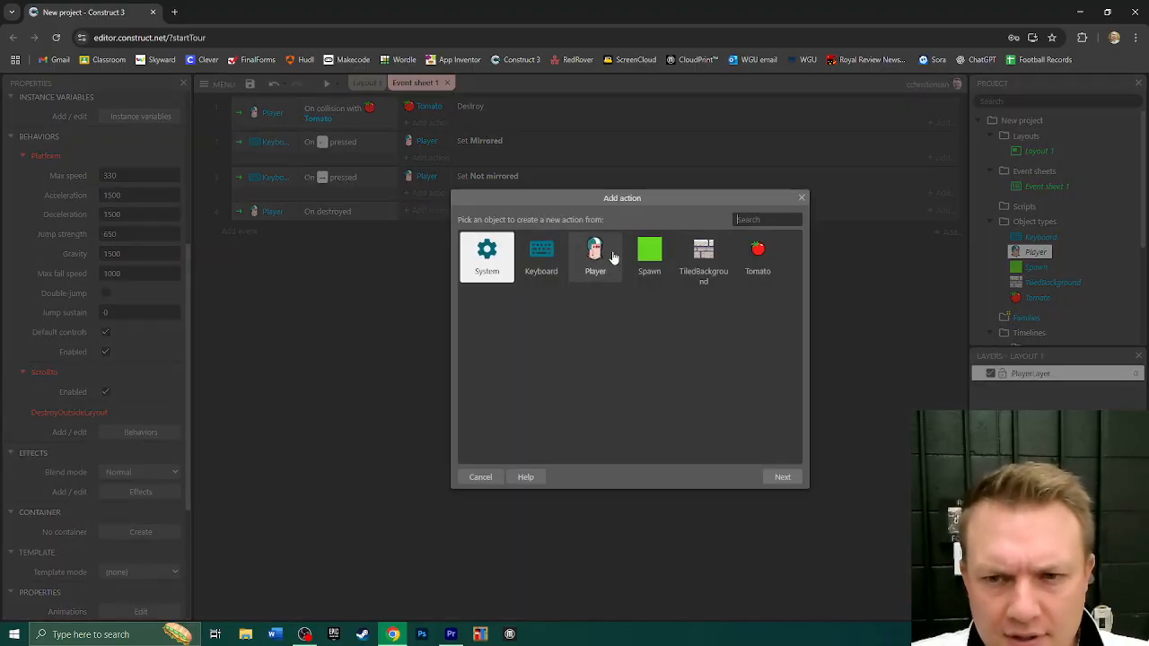
pyautogui.doubleClick(648, 258)
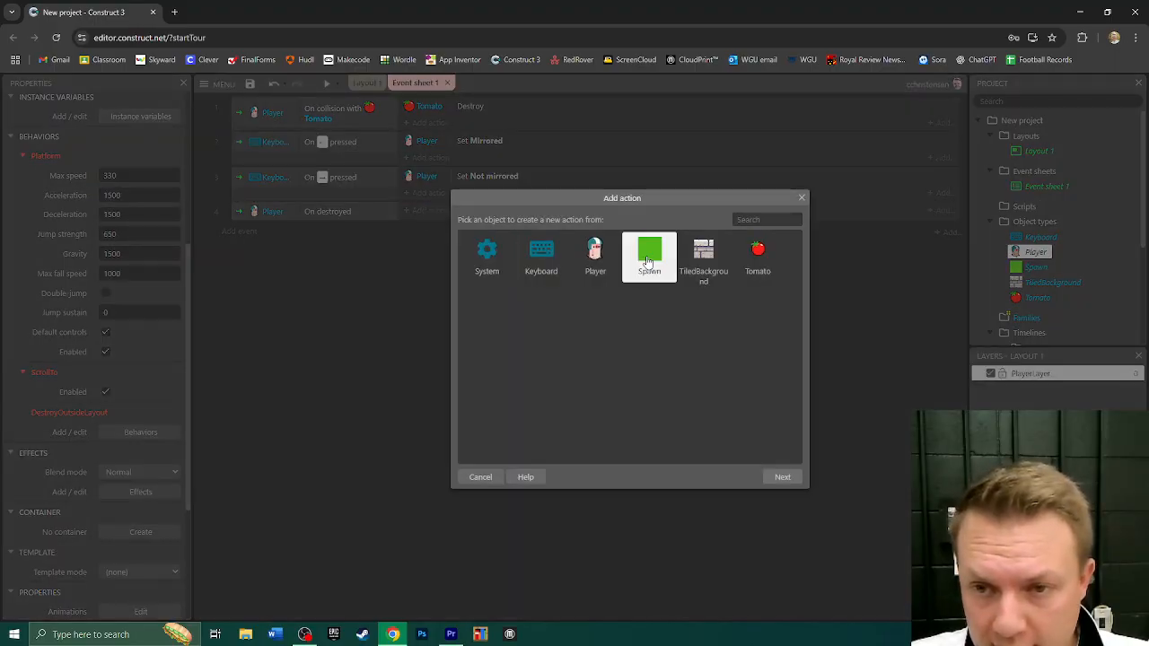
pyautogui.write('spaw')
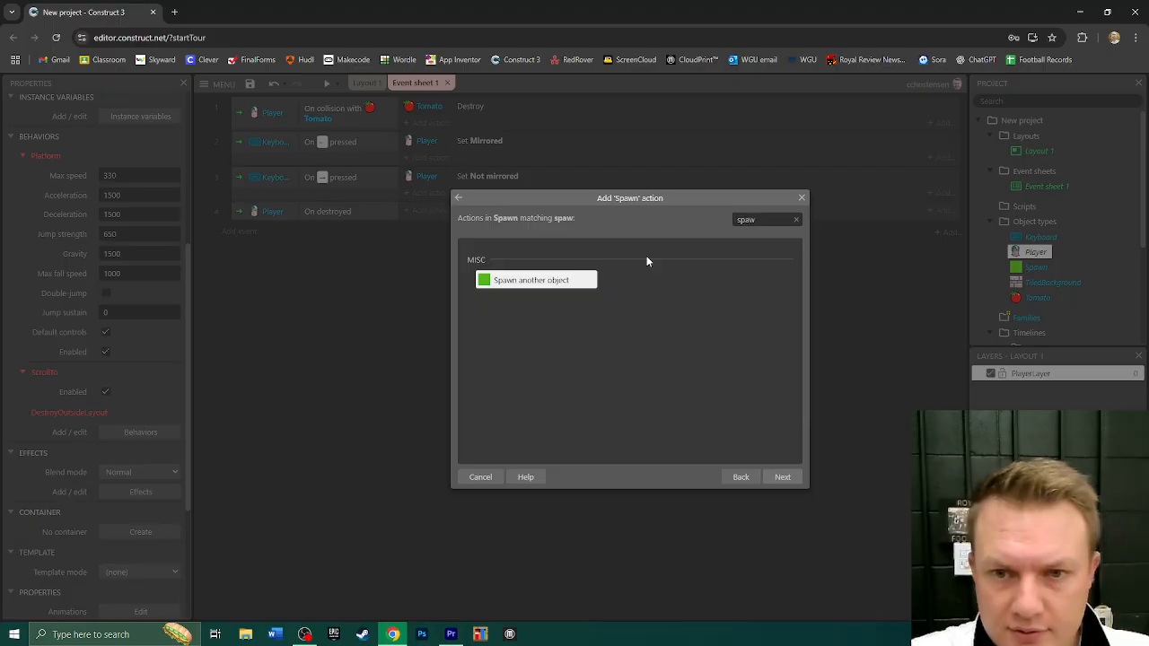
pyautogui.doubleClick(528, 285)
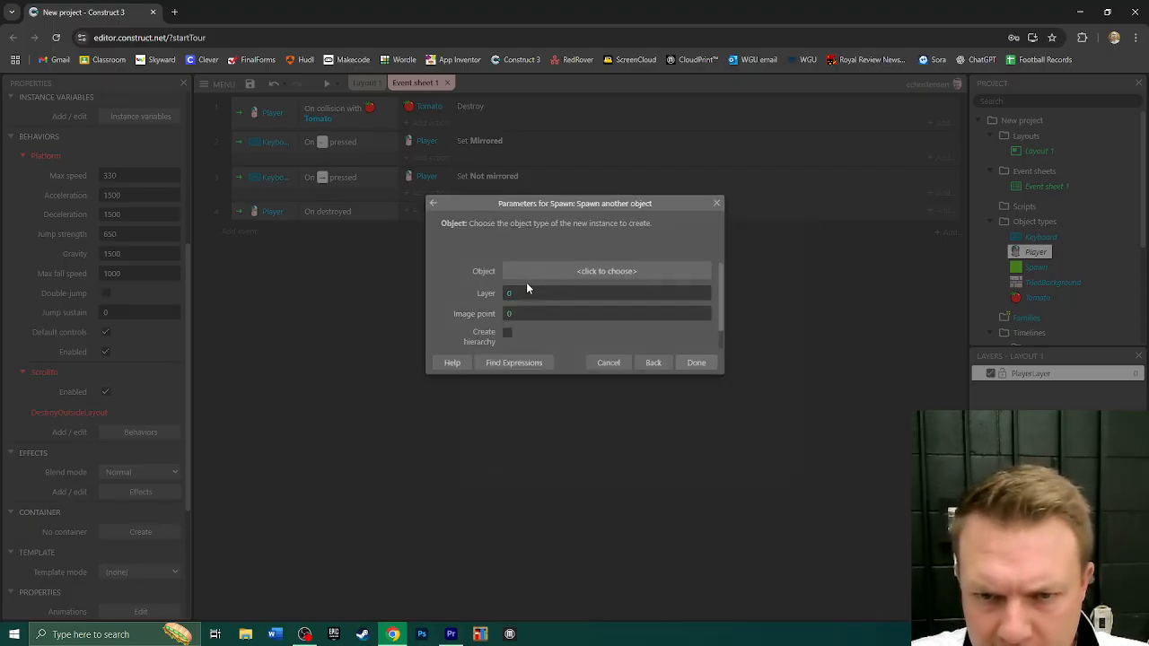
pyautogui.click(588, 269)
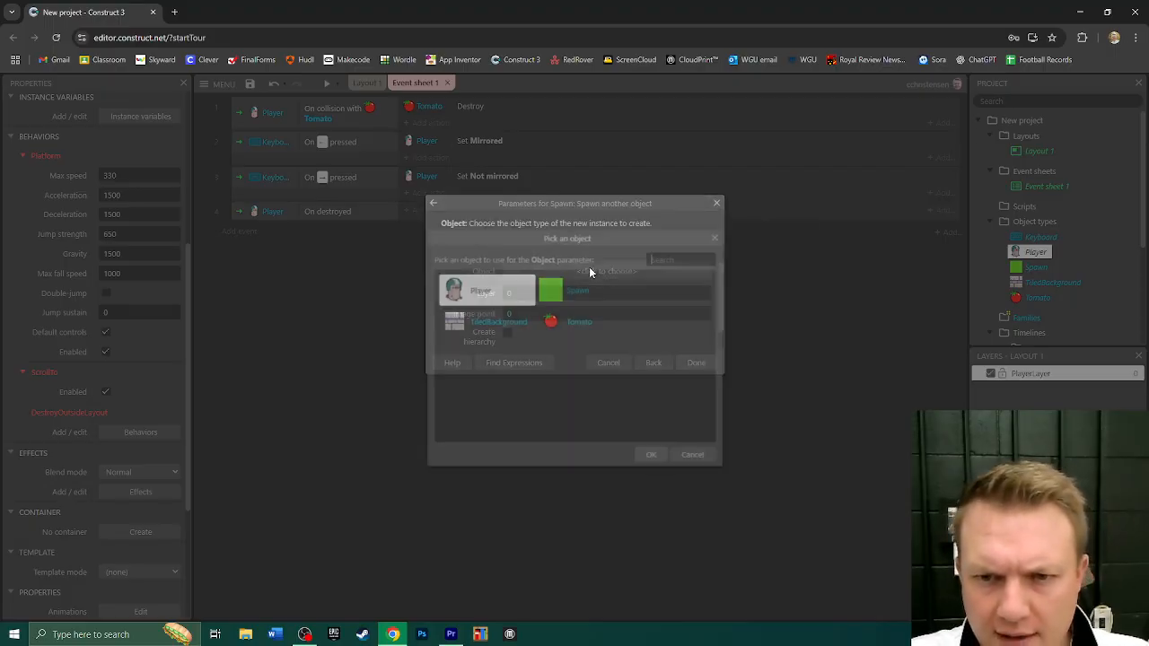
pyautogui.doubleClick(481, 290)
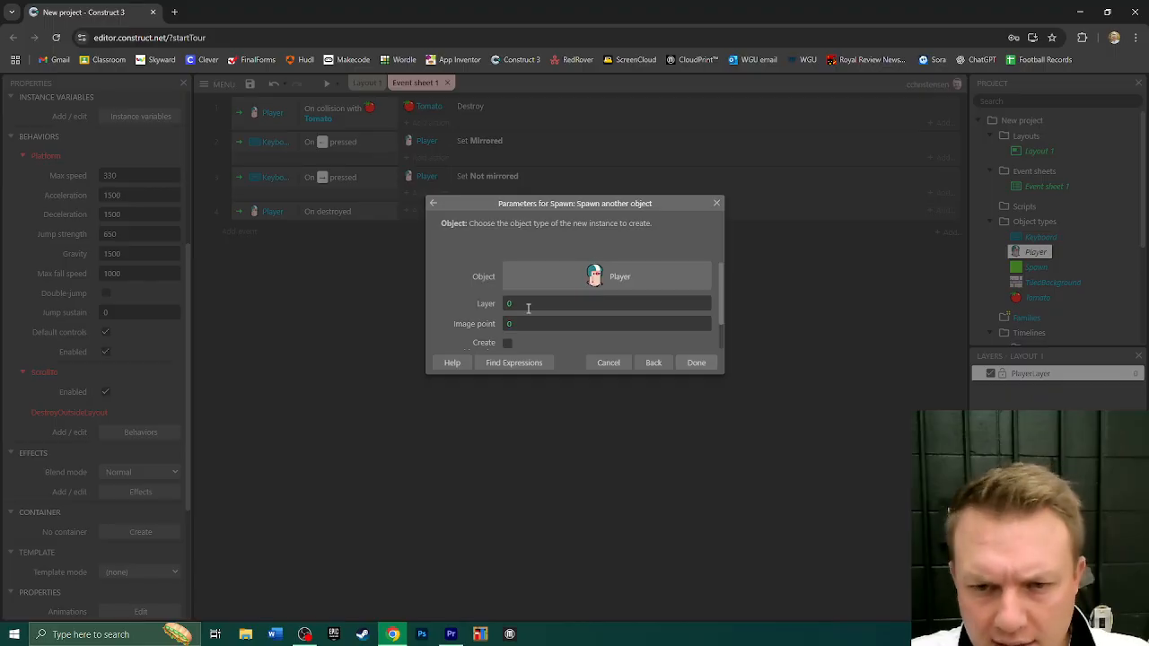
pyautogui.scroll(-2, 603, 338)
pyautogui.scroll(2, 670, 339)
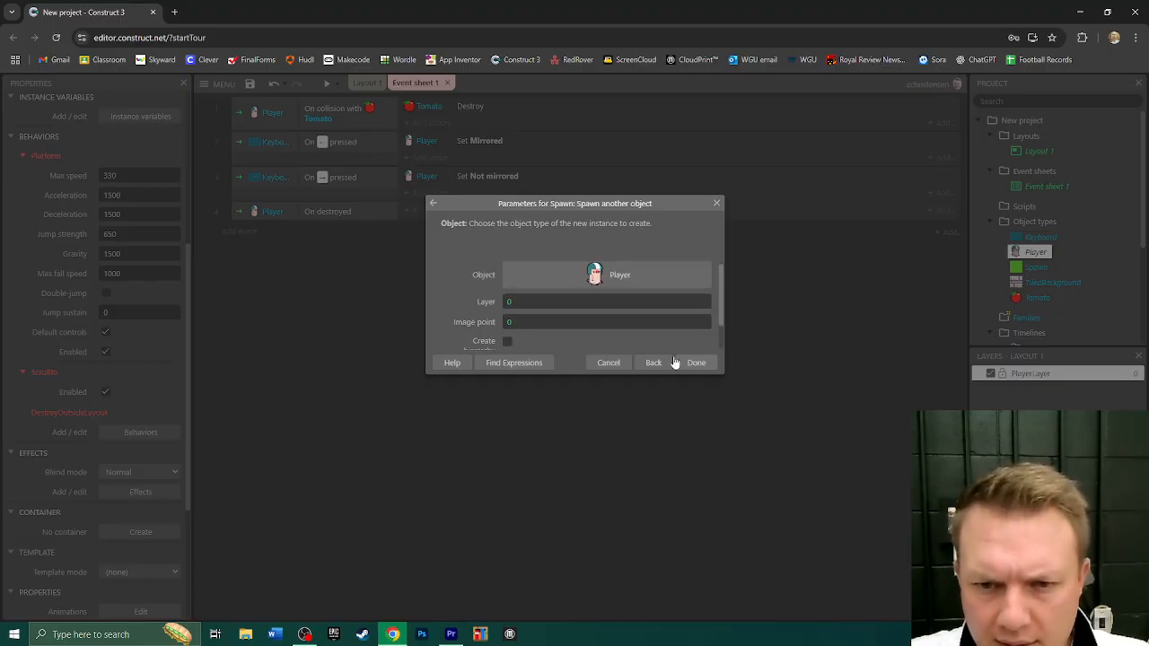
pyautogui.click(696, 362)
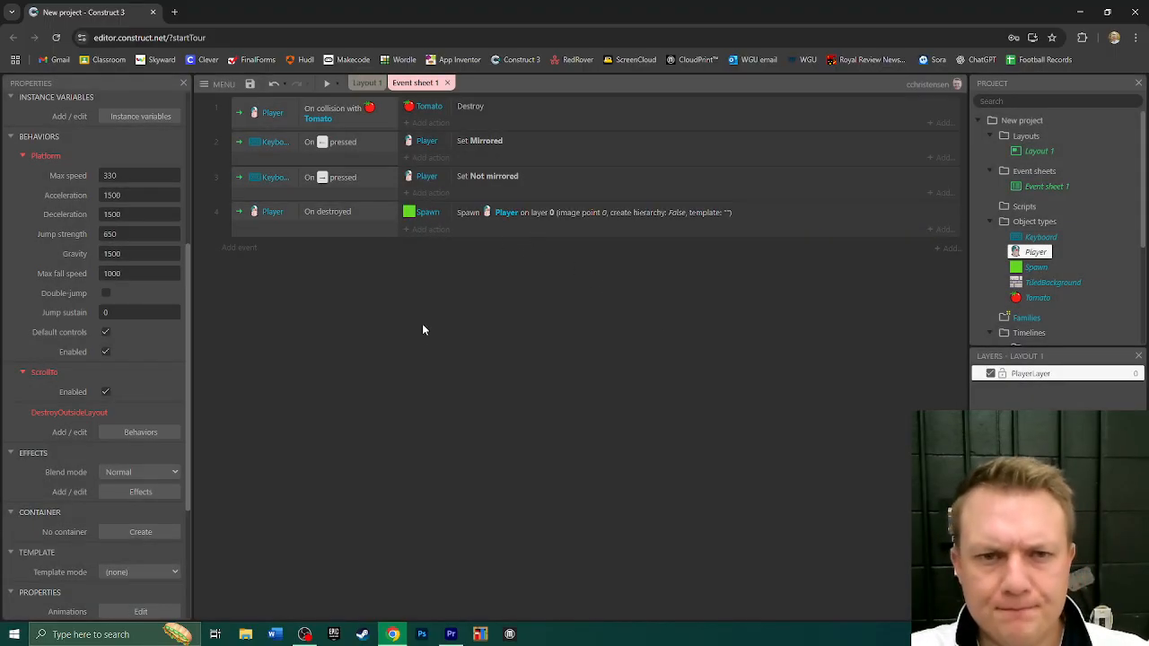
# Preview the game, run and jump the Player off the platforms repeatedly to test respawning, and close the preview
pyautogui.click(326, 84)
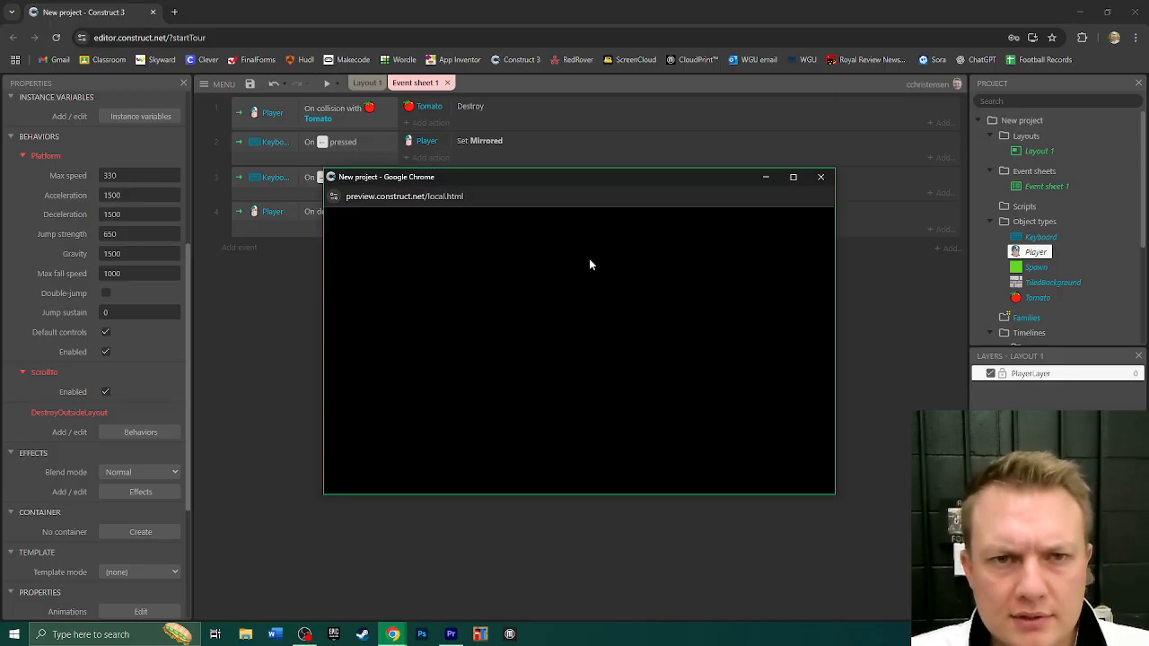
pyautogui.press('Right')
pyautogui.press('Up')
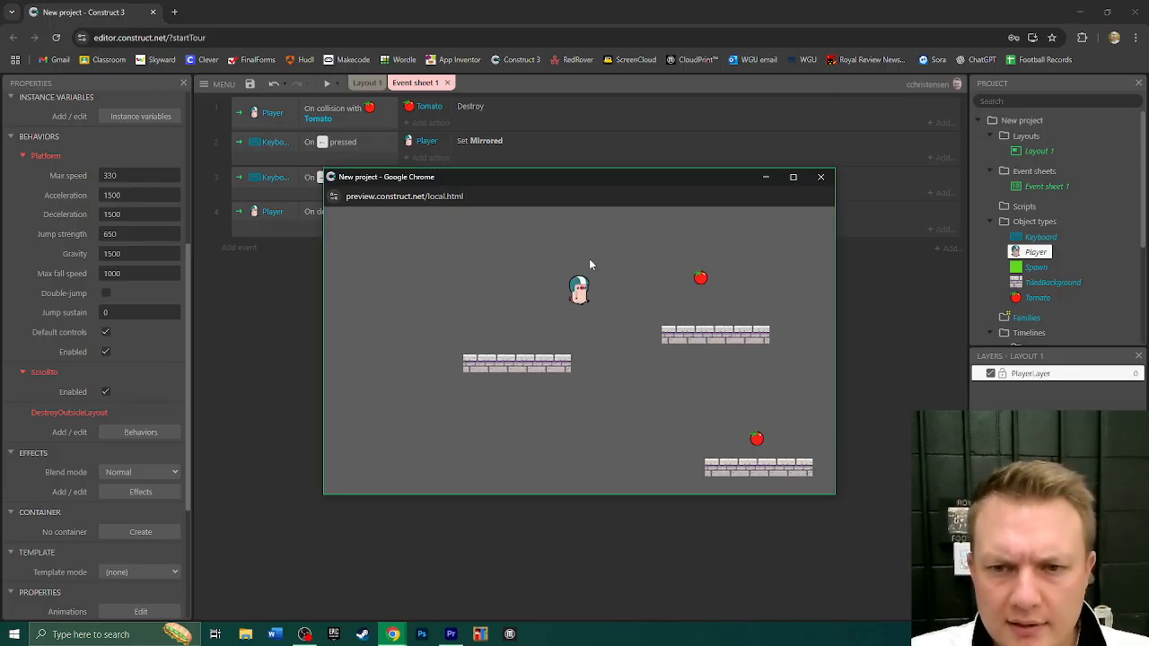
pyautogui.press('Left')
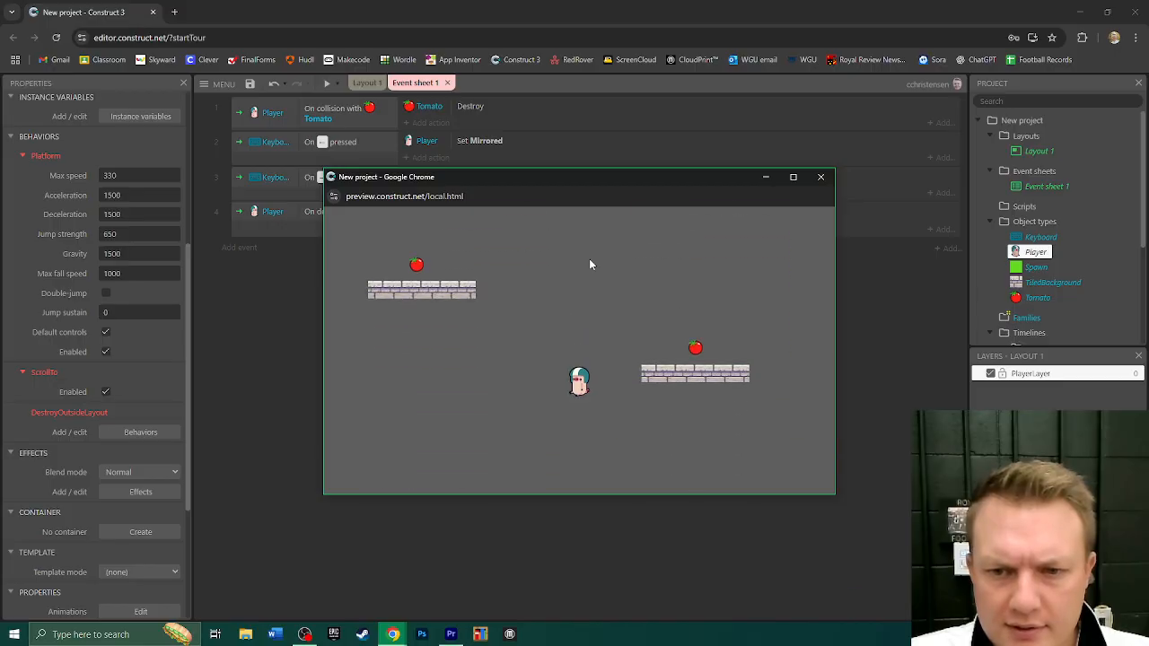
pyautogui.press('Right')
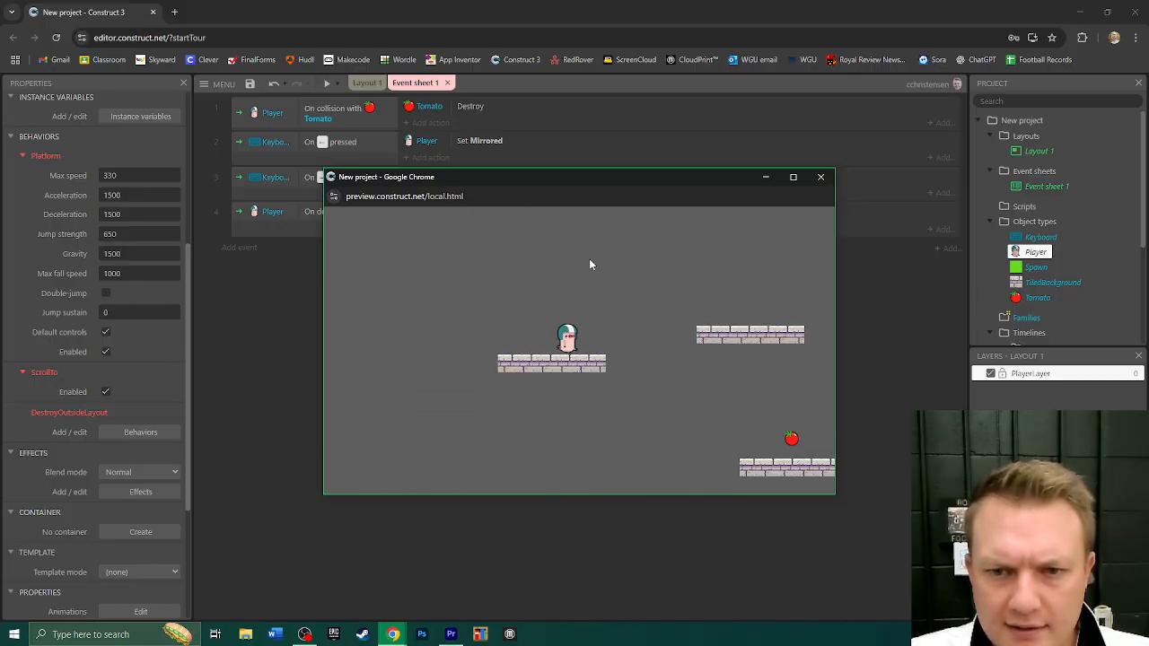
pyautogui.press('Up')
pyautogui.press('Left')
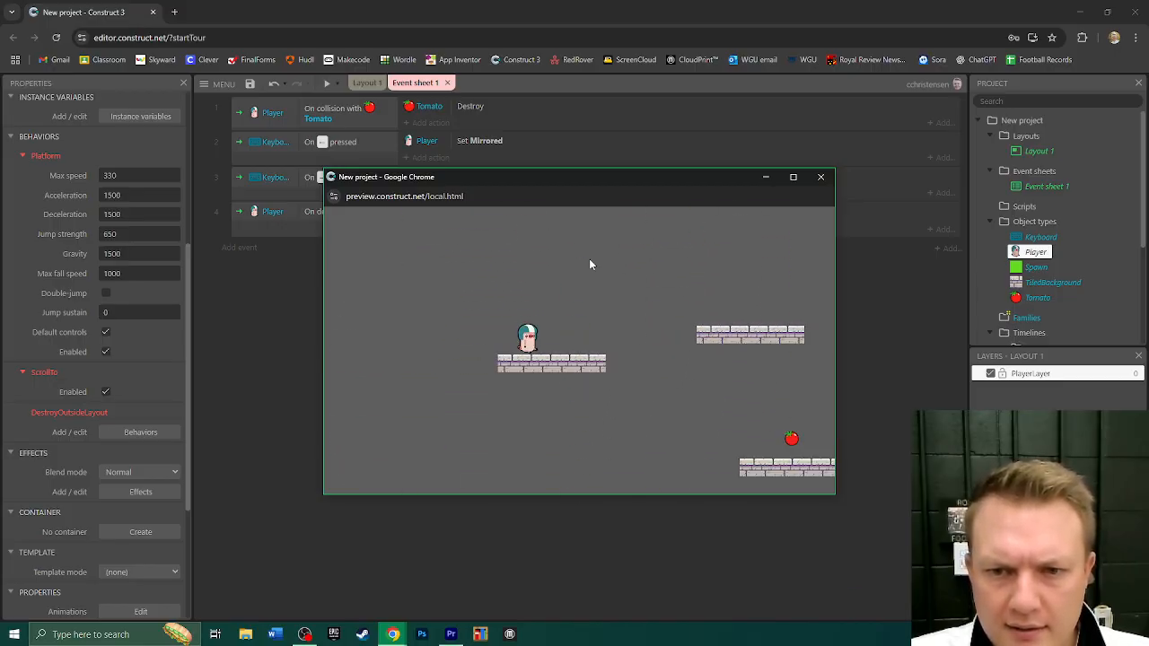
pyautogui.press('Right')
pyautogui.press('Up')
pyautogui.press('Left')
pyautogui.press('Up')
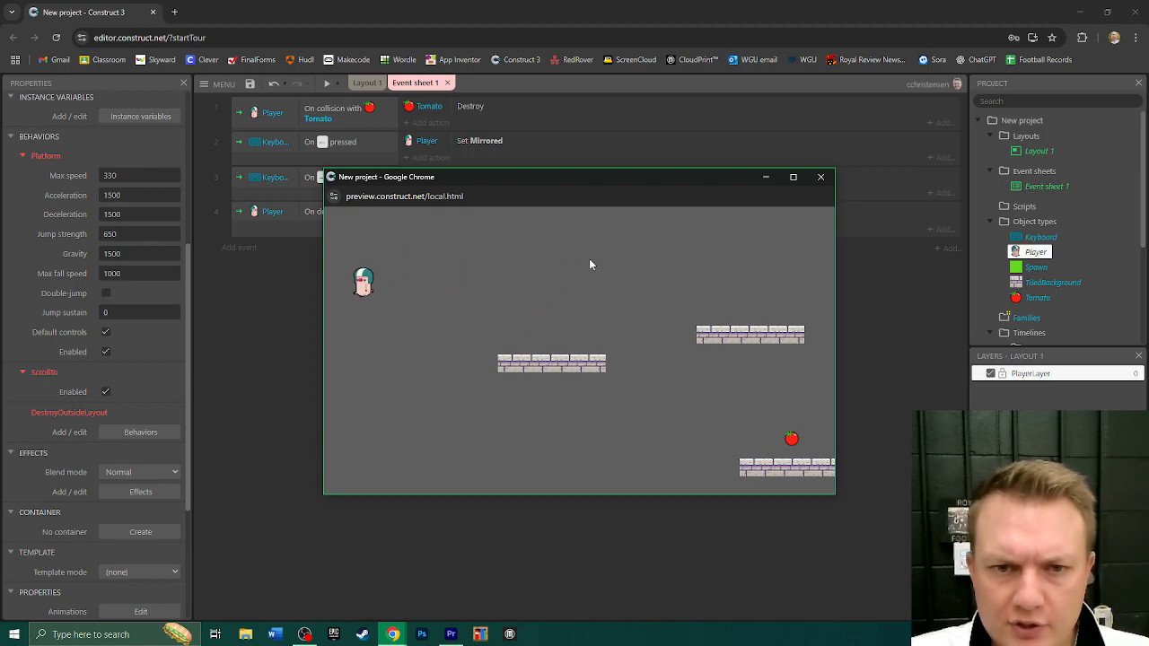
pyautogui.press('Right')
pyautogui.press('Right')
pyautogui.press('Up')
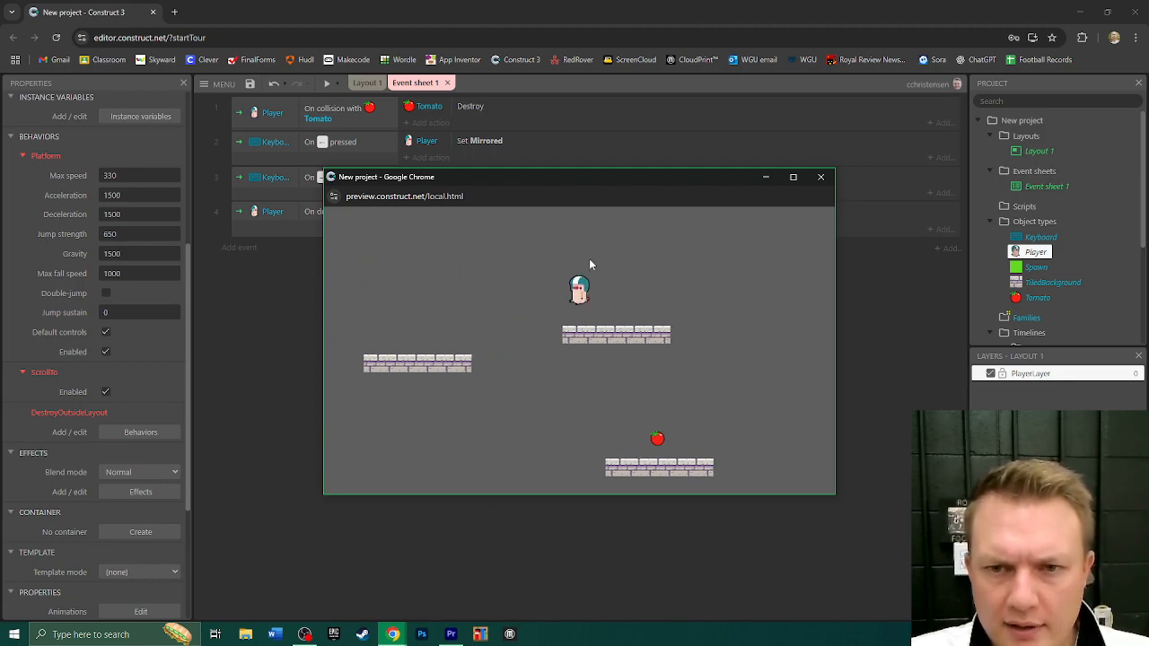
pyautogui.press('Left')
pyautogui.press('Up')
pyautogui.press('Right')
pyautogui.press('Up')
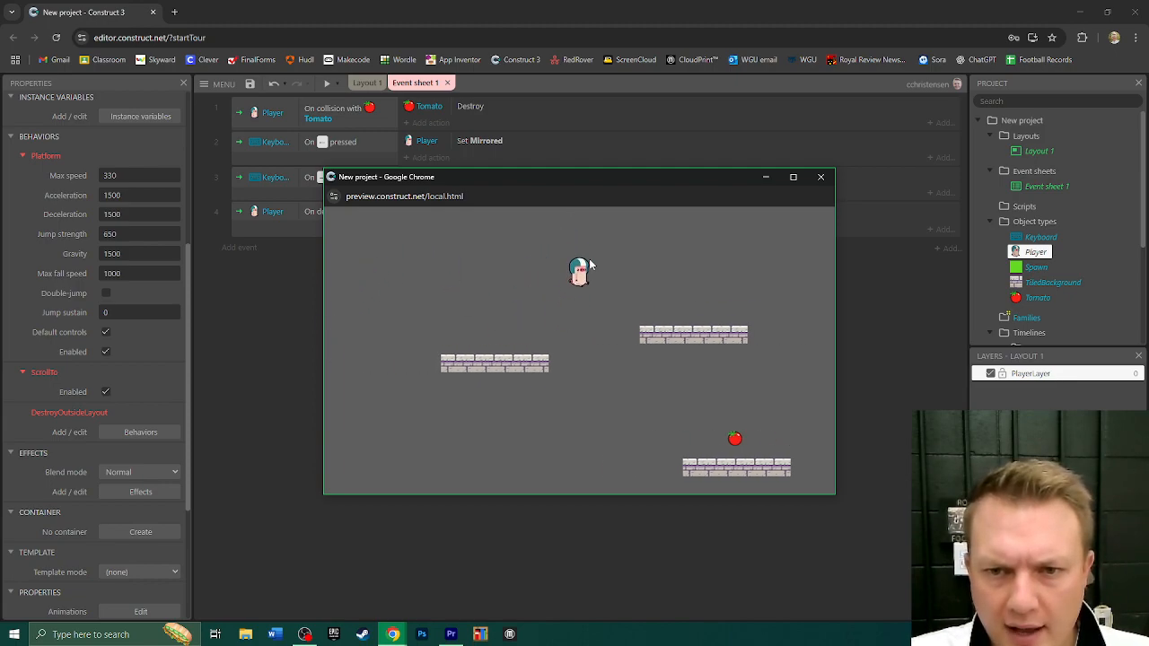
pyautogui.press('Left')
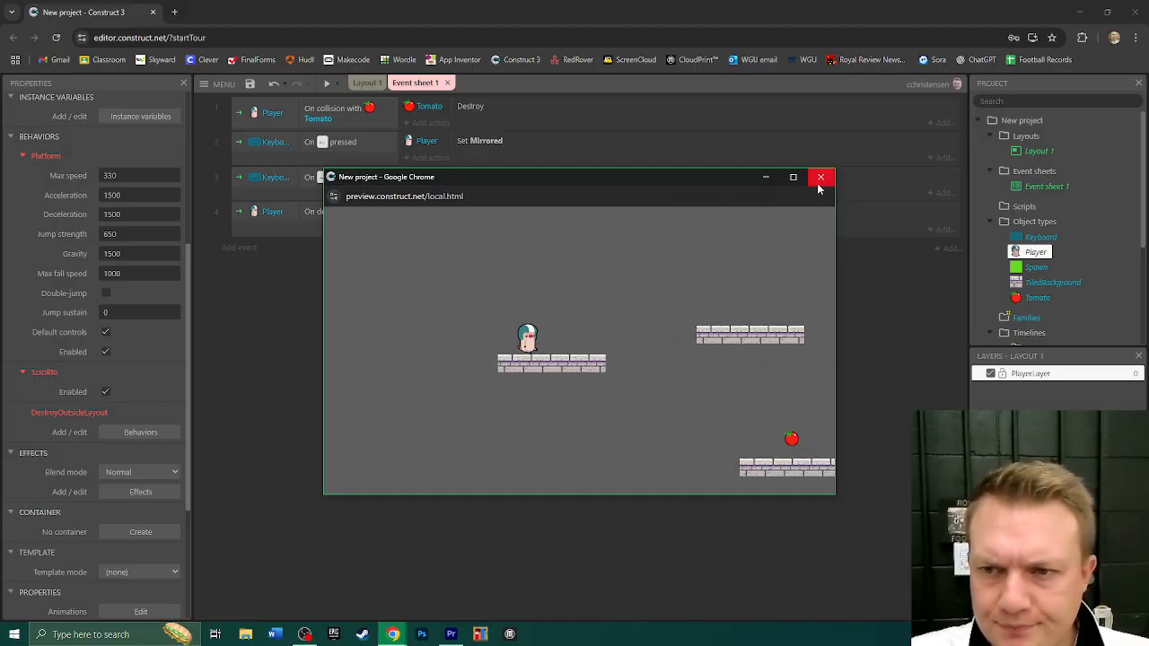
pyautogui.click(821, 177)
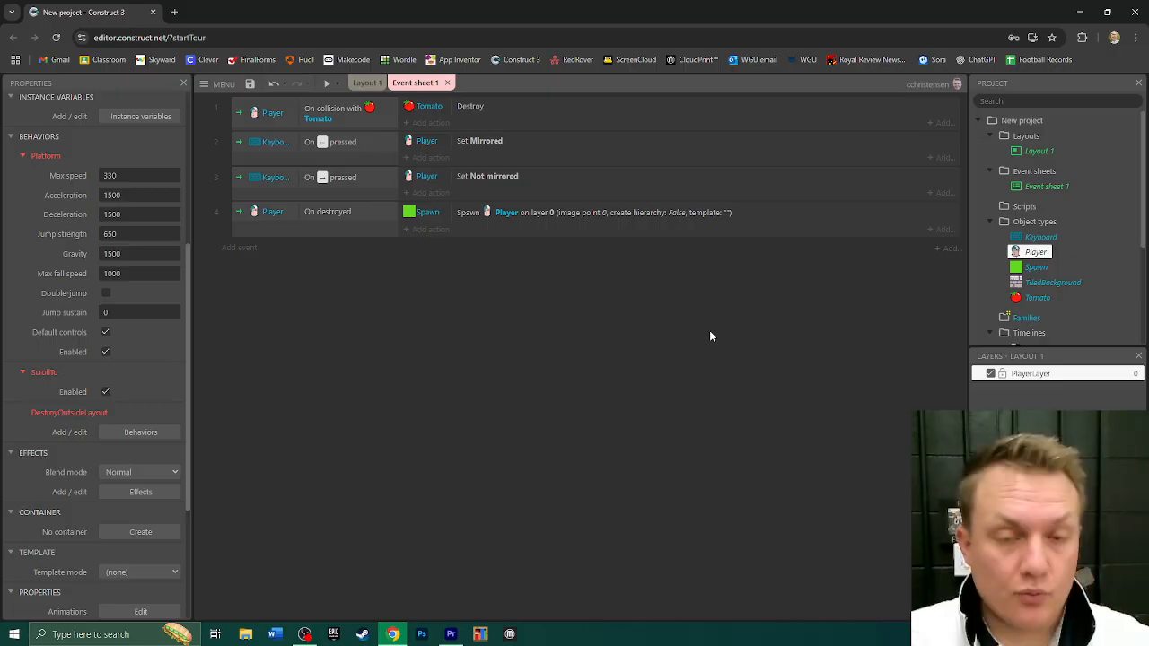
pyautogui.click(367, 82)
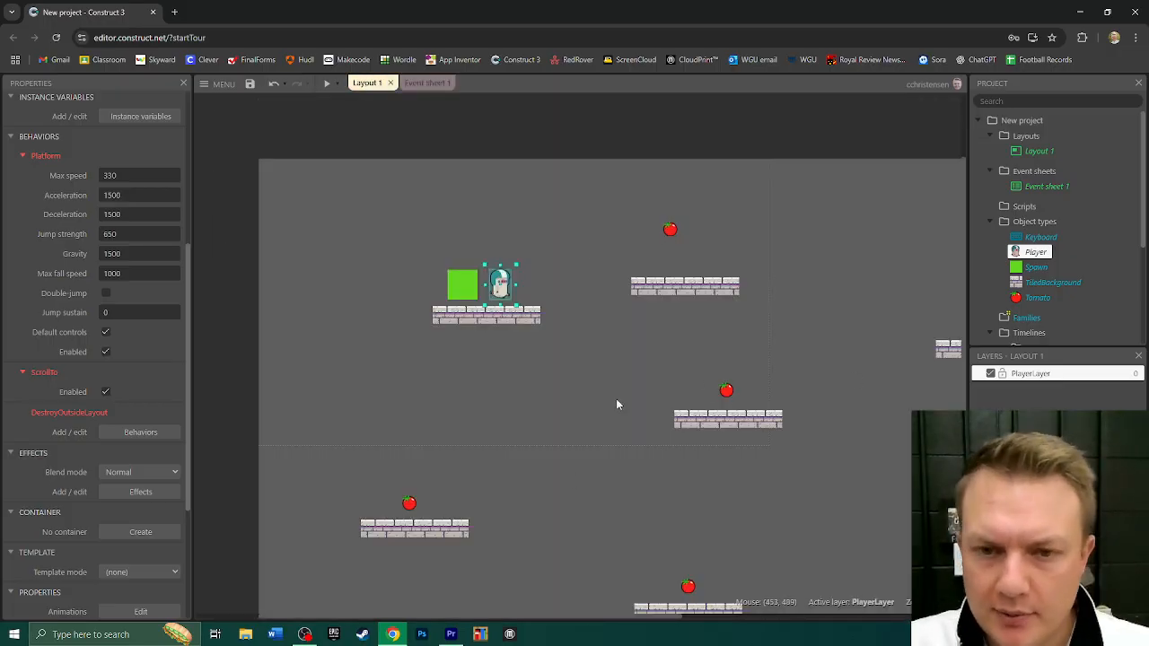
pyautogui.click(426, 83)
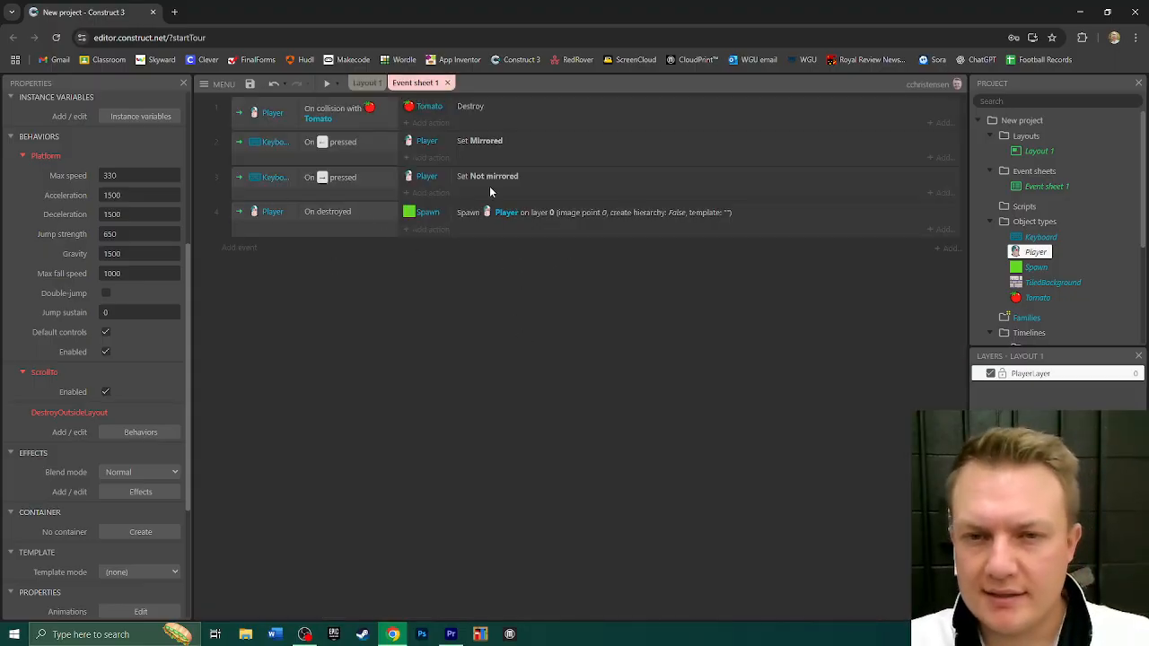
# Return to Layout 1 and add a new layer above PlayerLayer
pyautogui.click(368, 82)
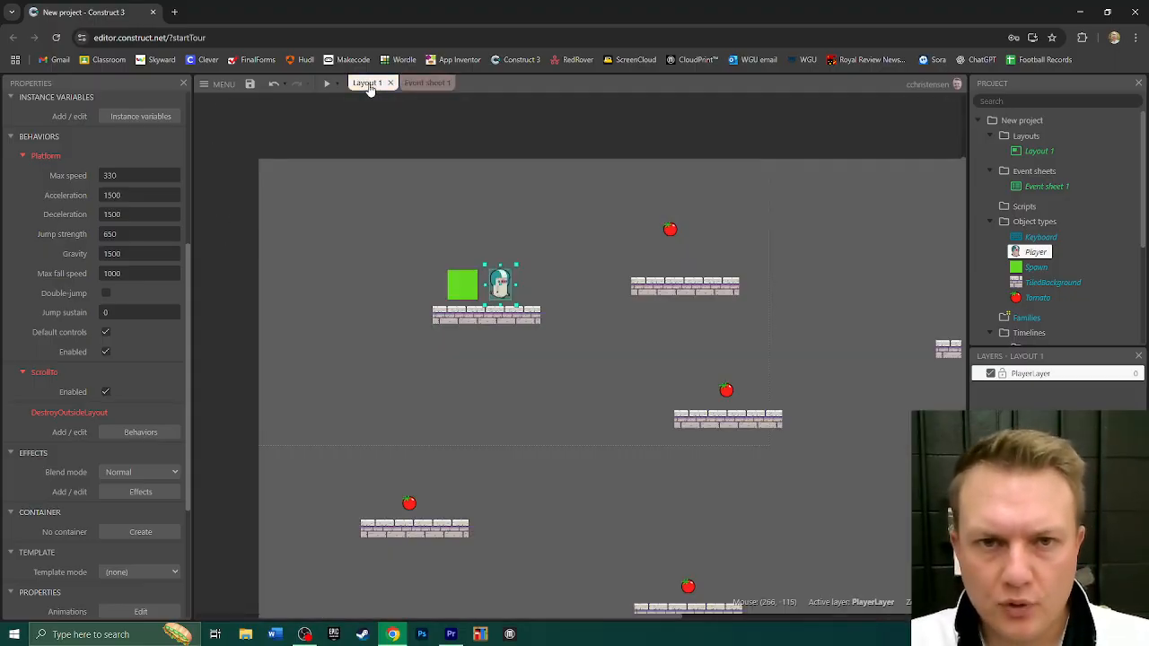
pyautogui.click(536, 375)
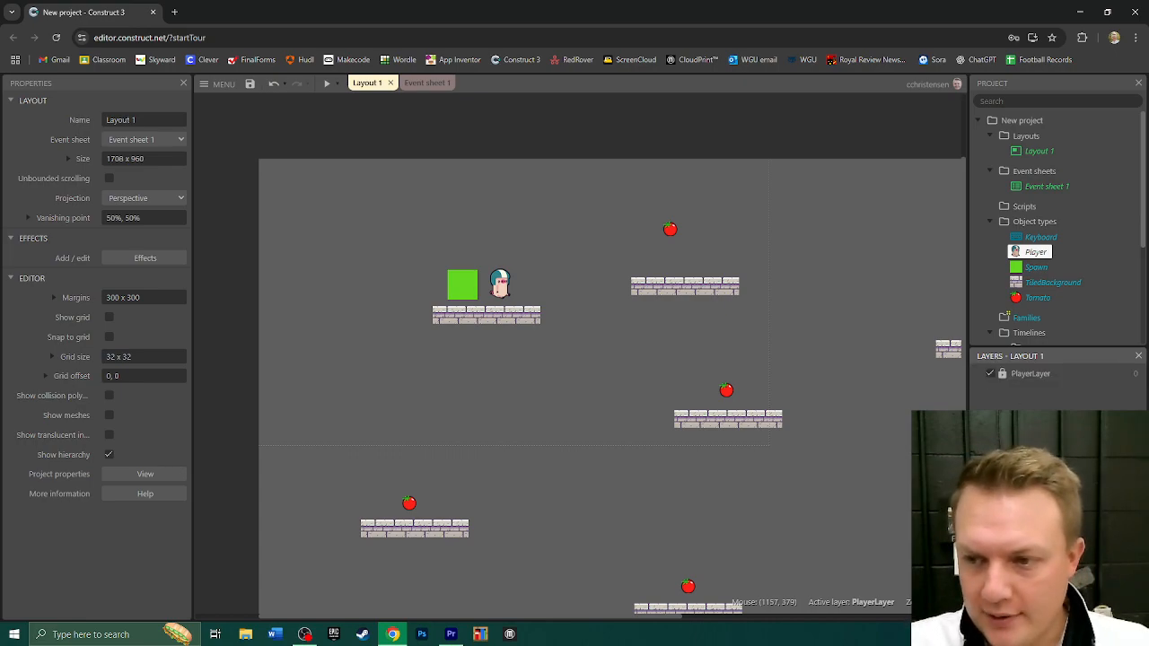
pyautogui.rightClick(1026, 399)
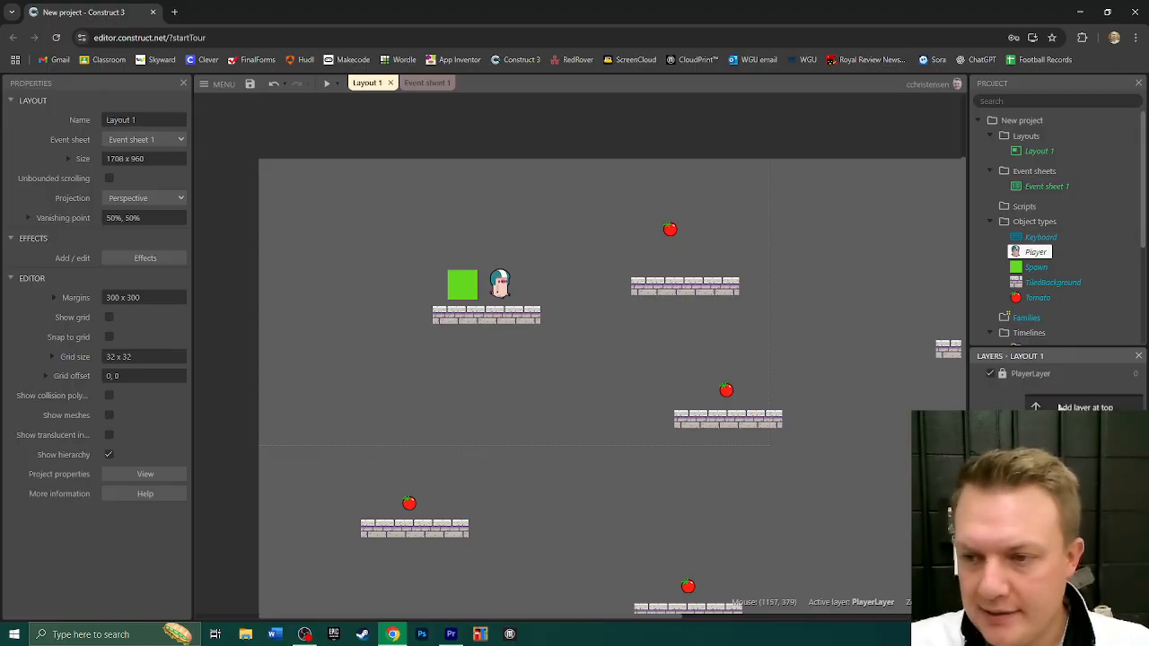
pyautogui.click(1068, 402)
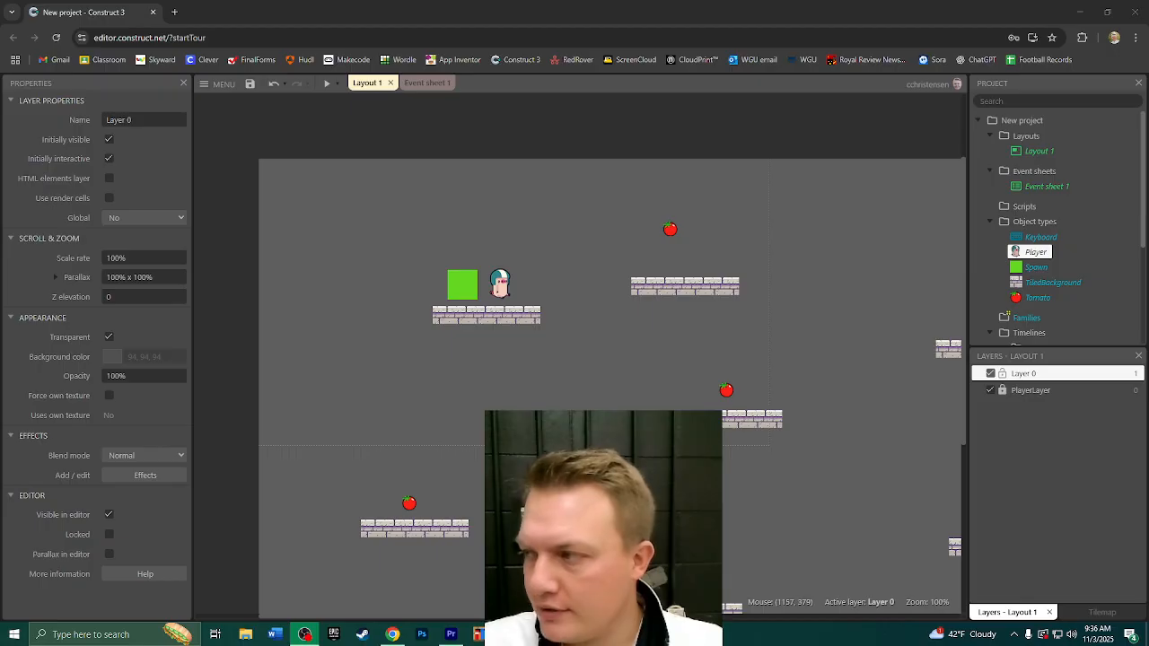
# Rename the new layer above PlayerLayer to HUD
pyautogui.click(1031, 444)
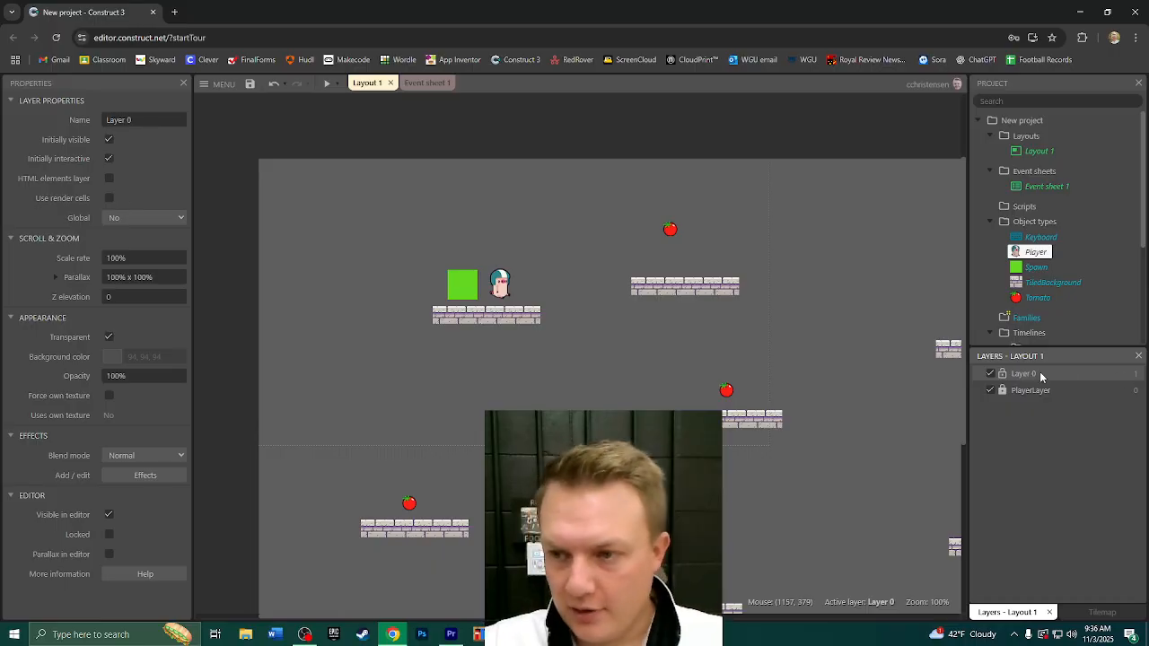
pyautogui.rightClick(1041, 374)
pyautogui.click(1059, 447)
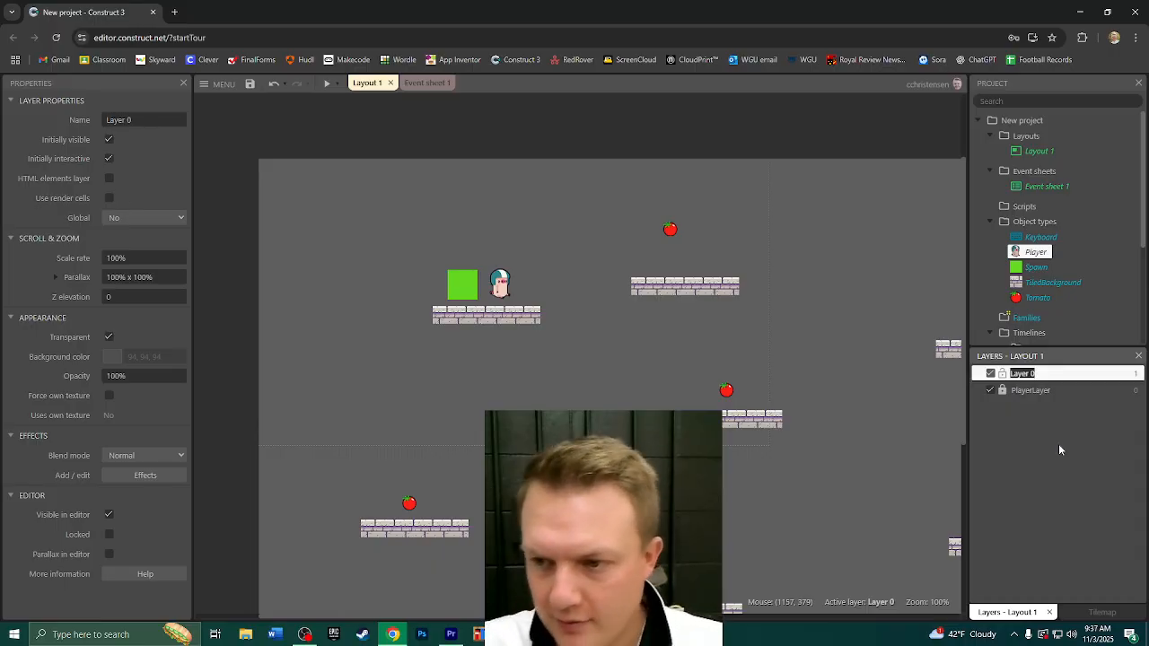
pyautogui.write('HUD')
pyautogui.press('Return')
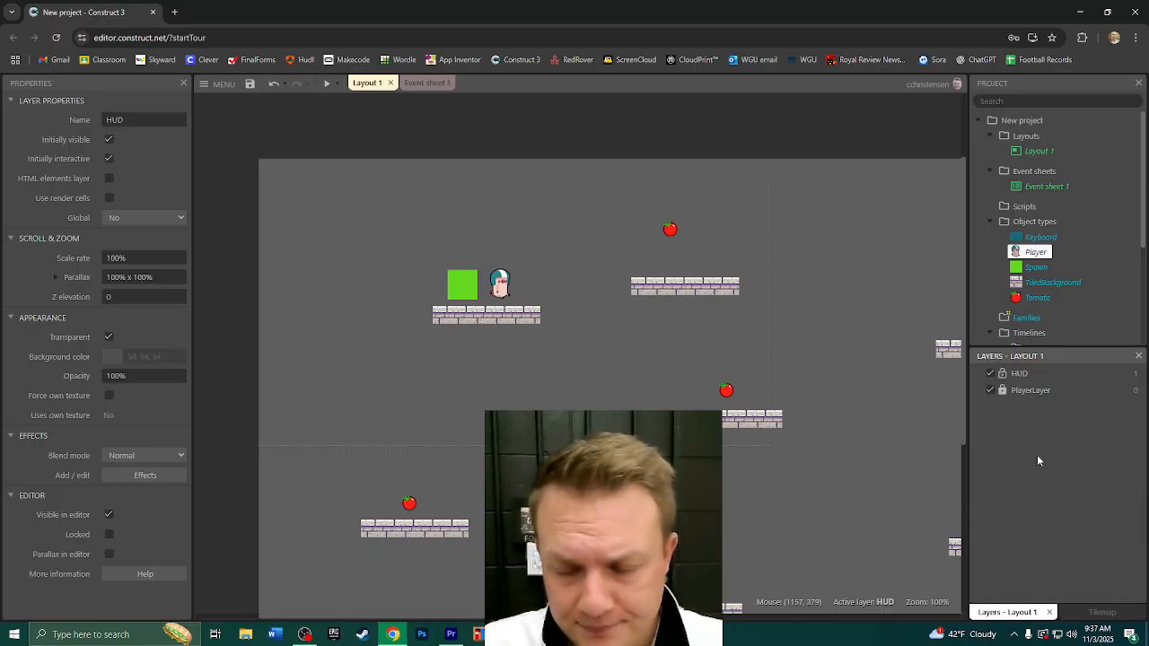
# Set the HUD layer's parallax to 0 x 0
pyautogui.click(1025, 379)
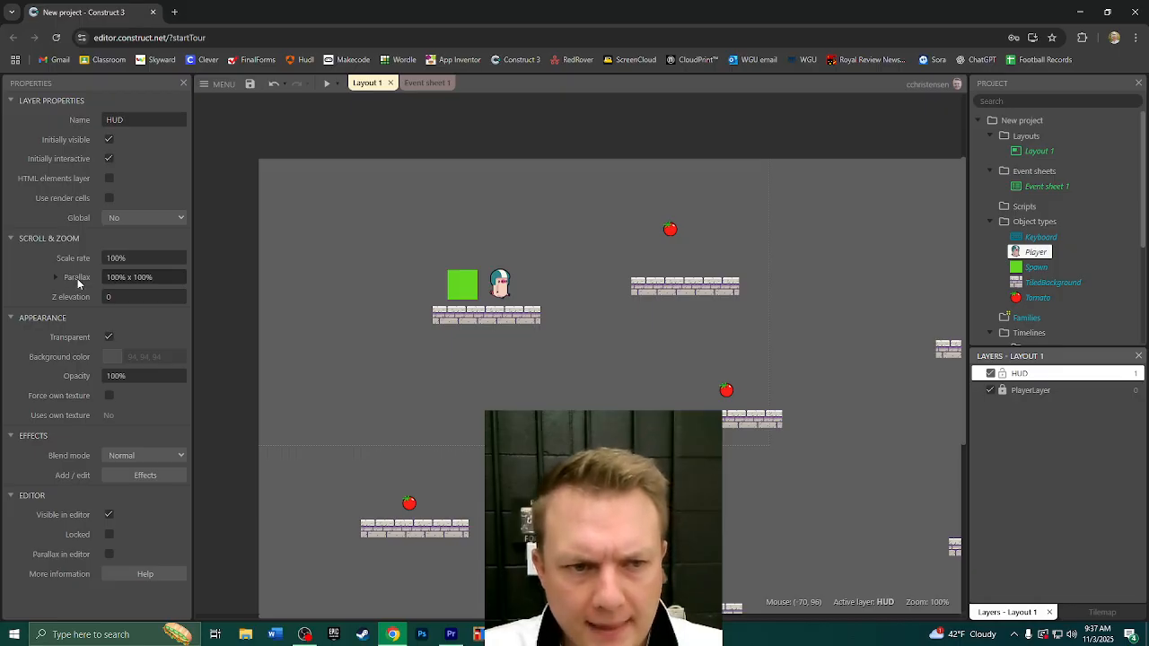
pyautogui.click(162, 280)
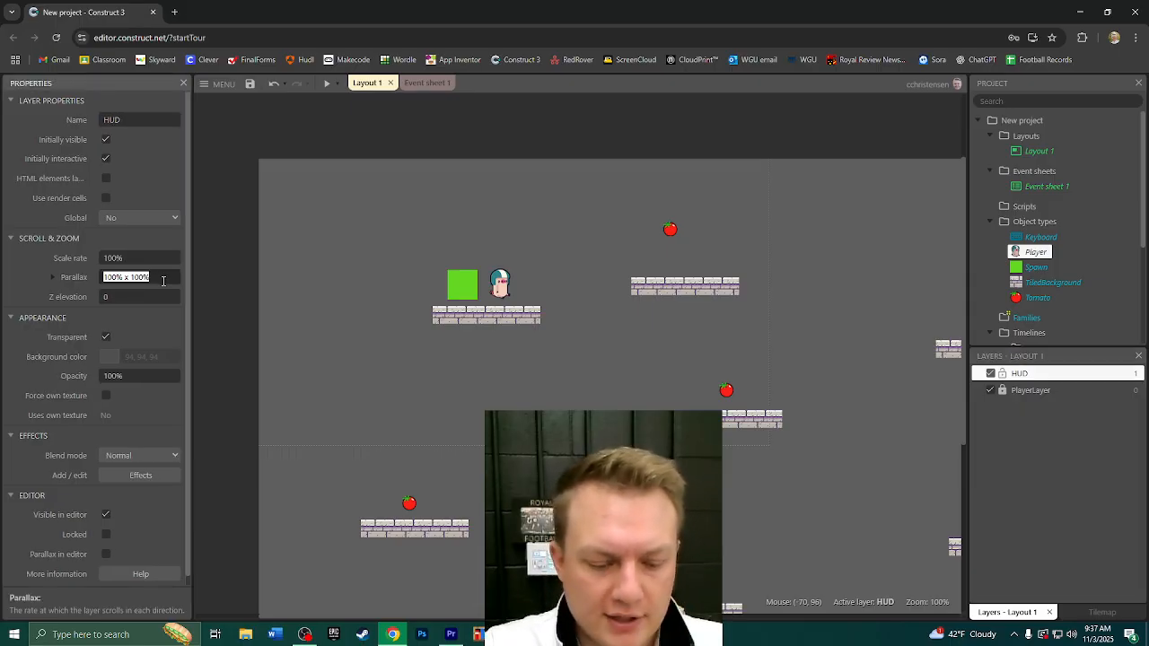
pyautogui.write('0 x')
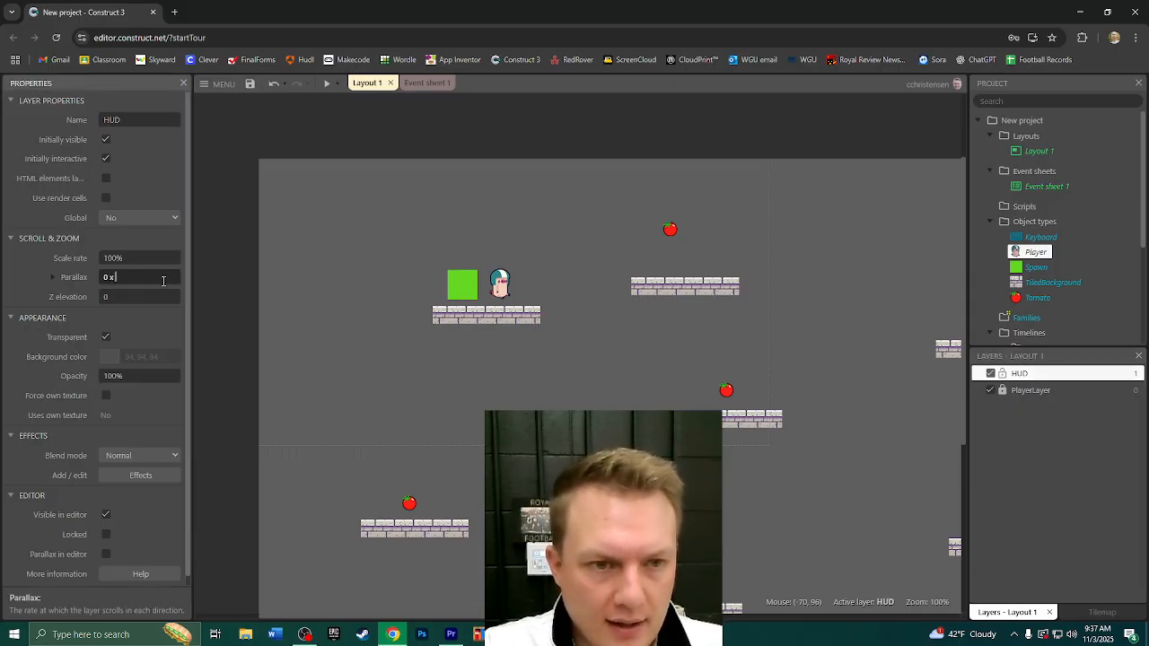
pyautogui.write(' 0')
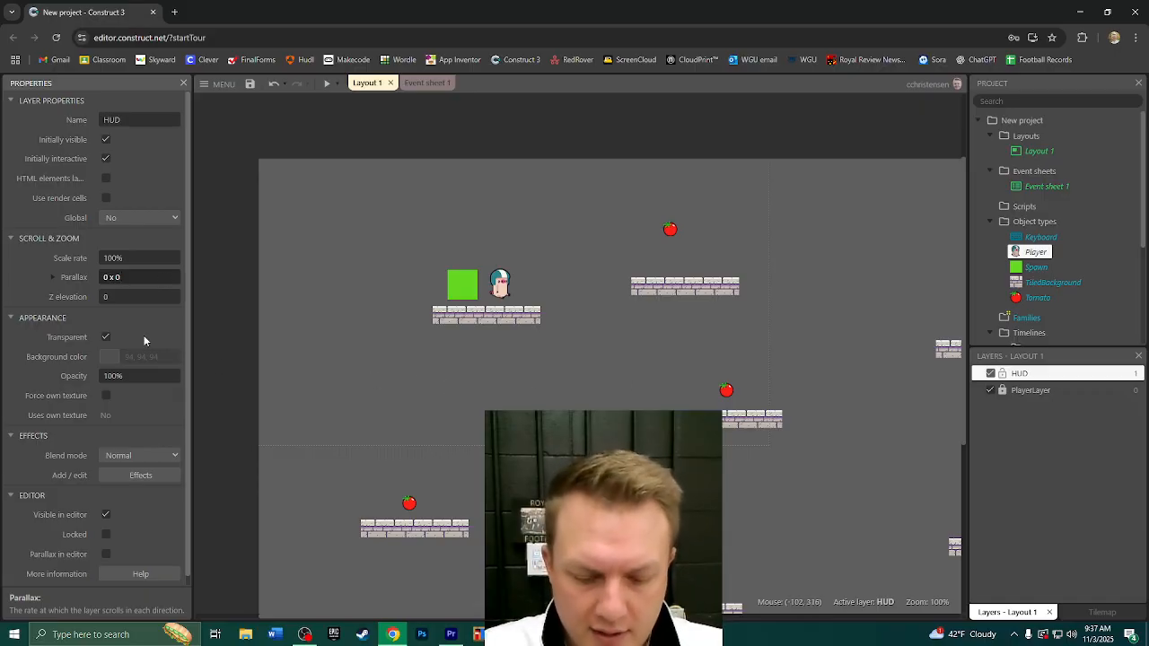
pyautogui.click(105, 336)
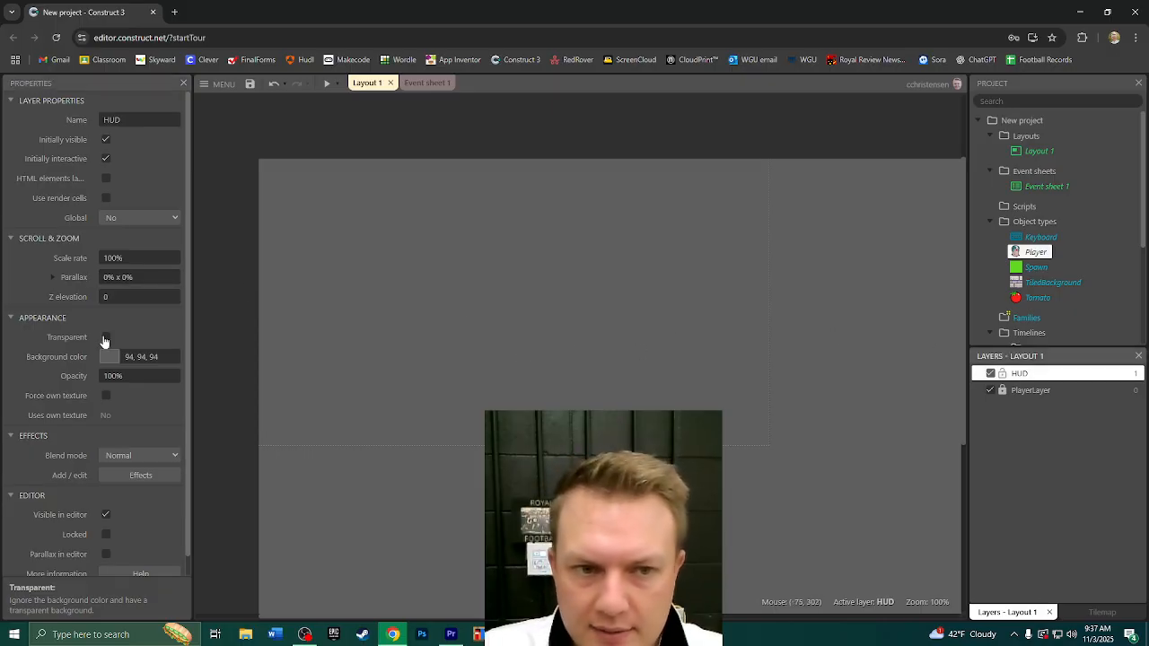
pyautogui.click(106, 338)
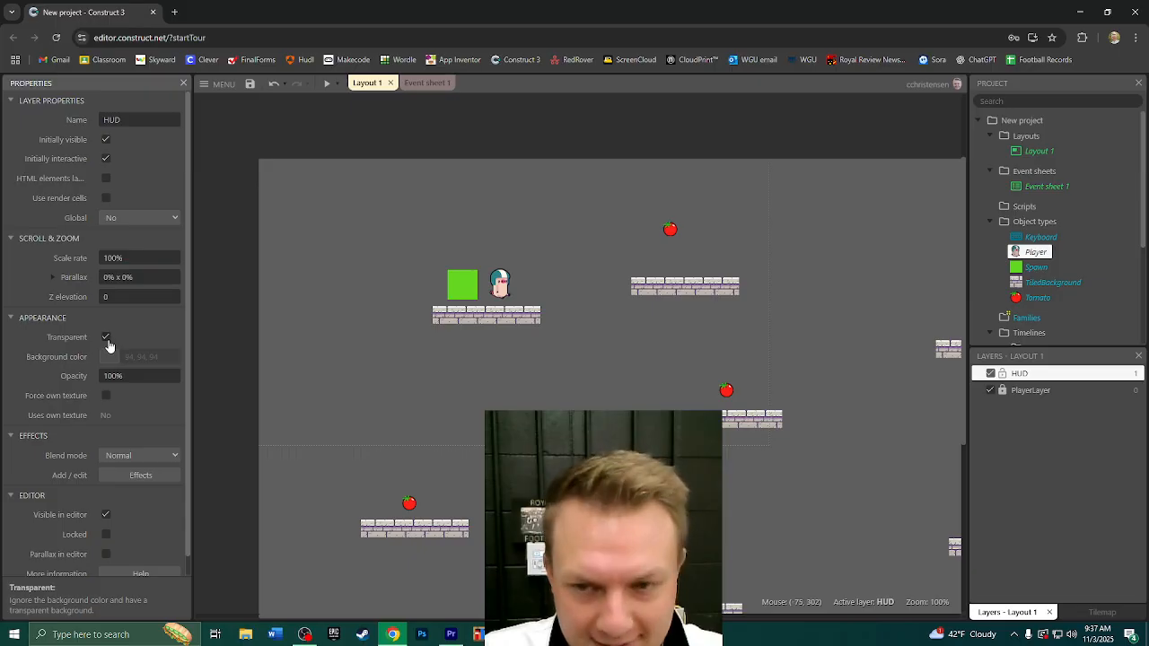
pyautogui.click(106, 339)
pyautogui.click(106, 339)
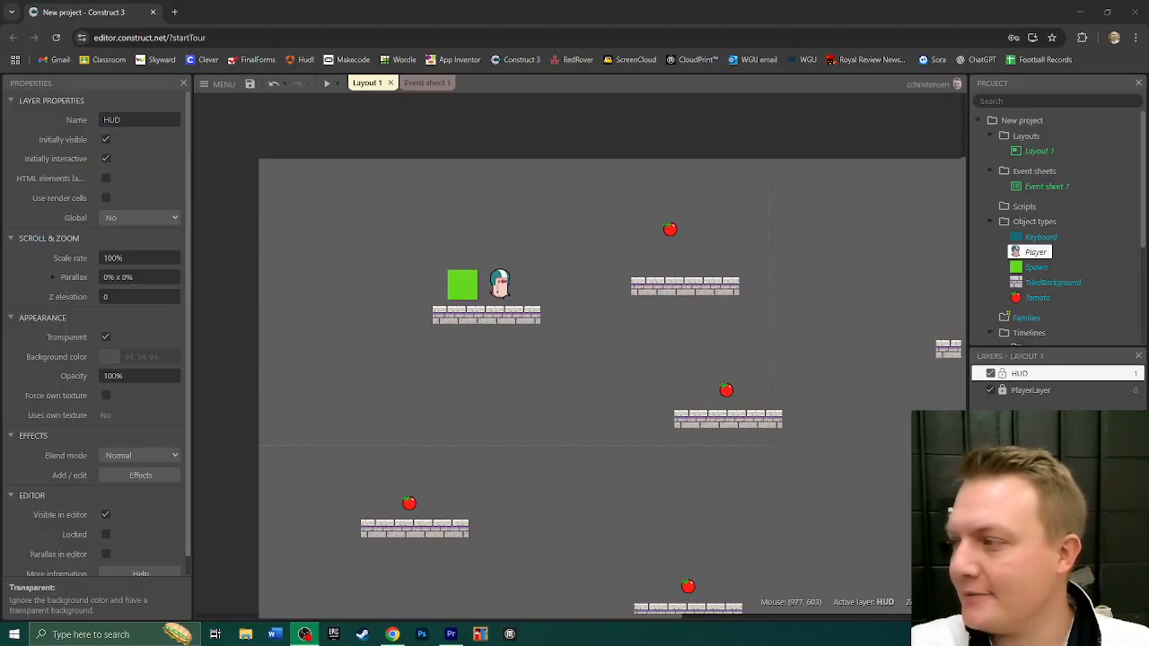
# Insert a Progress bar object on the HUD layer and place it in the layout's upper-left corner at about 18, 19
pyautogui.hotkey('alt', 'Tab')
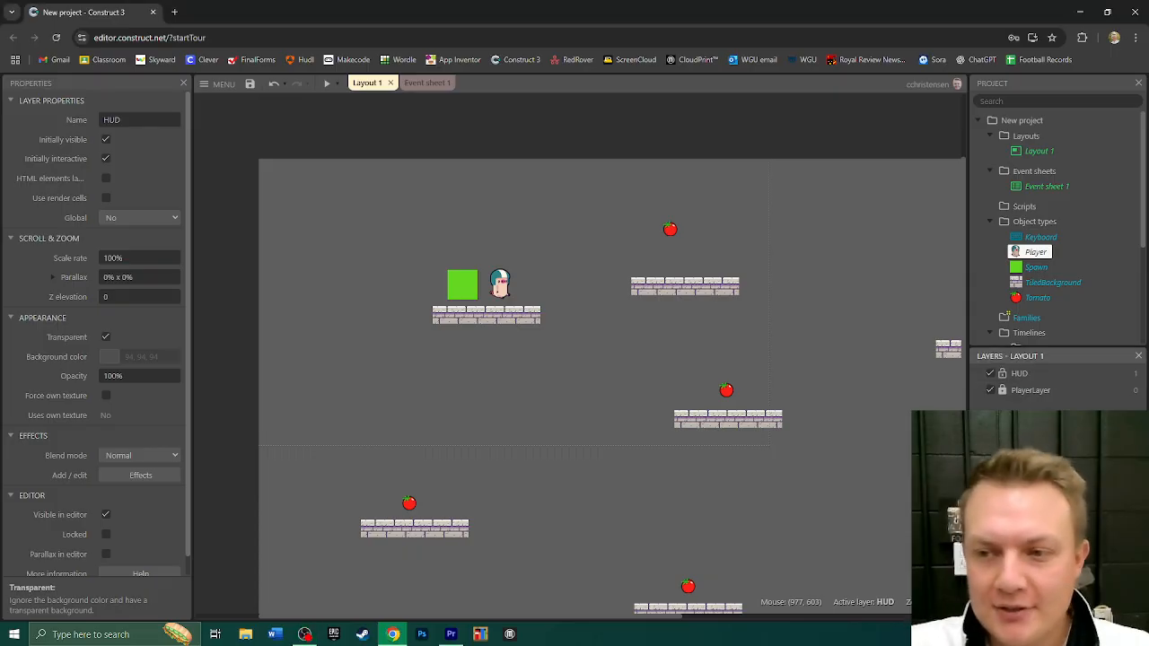
pyautogui.click(1040, 371)
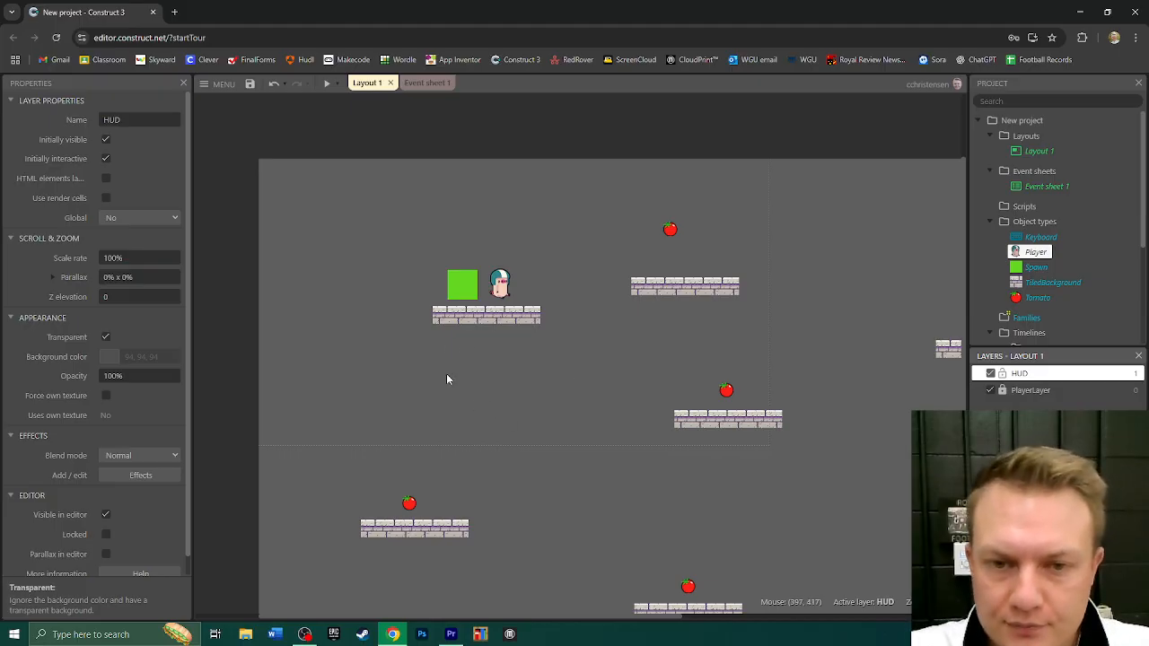
pyautogui.doubleClick(411, 206)
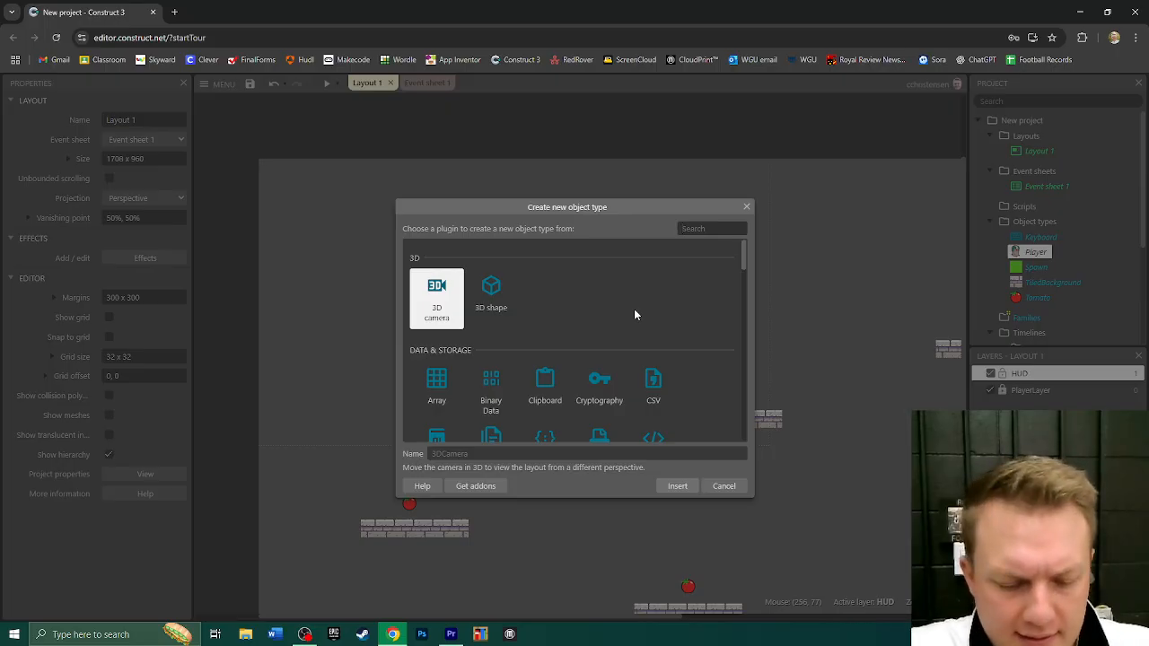
pyautogui.write('Pro')
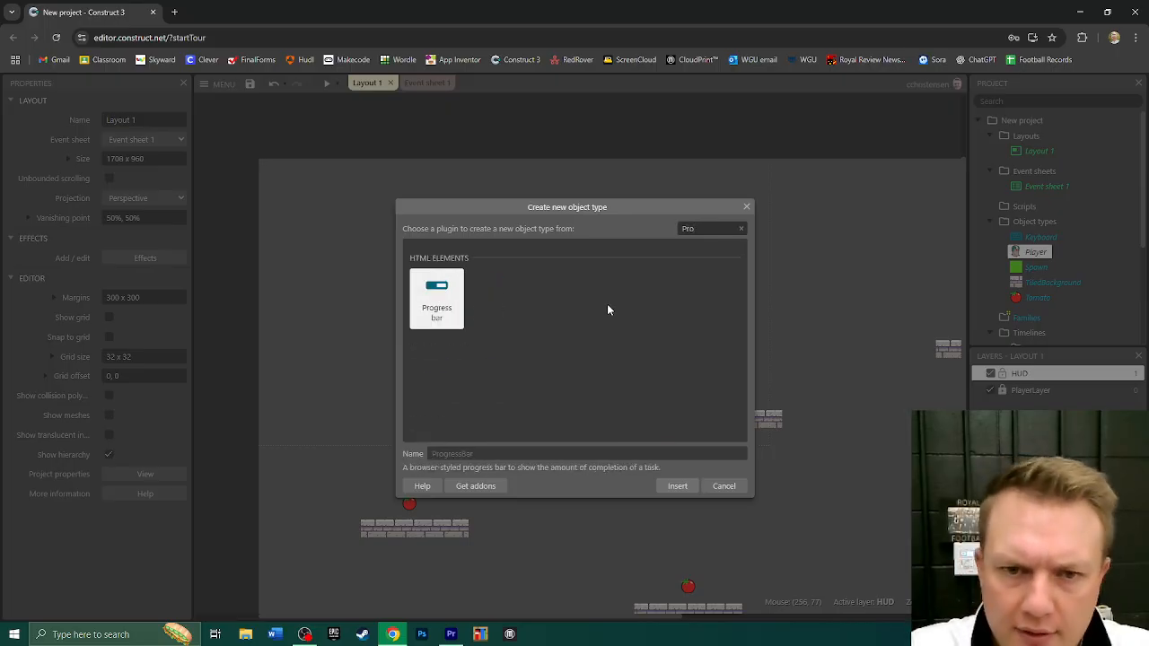
pyautogui.doubleClick(436, 300)
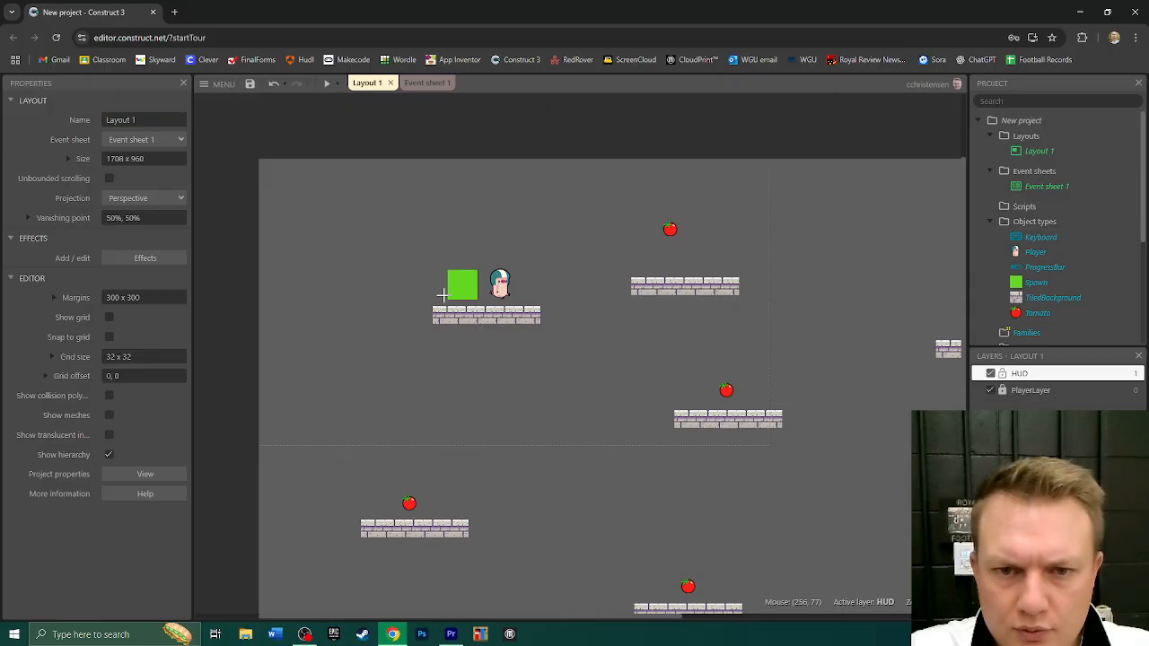
pyautogui.click(308, 181)
pyautogui.moveTo(328, 194); pyautogui.dragTo(301, 180)
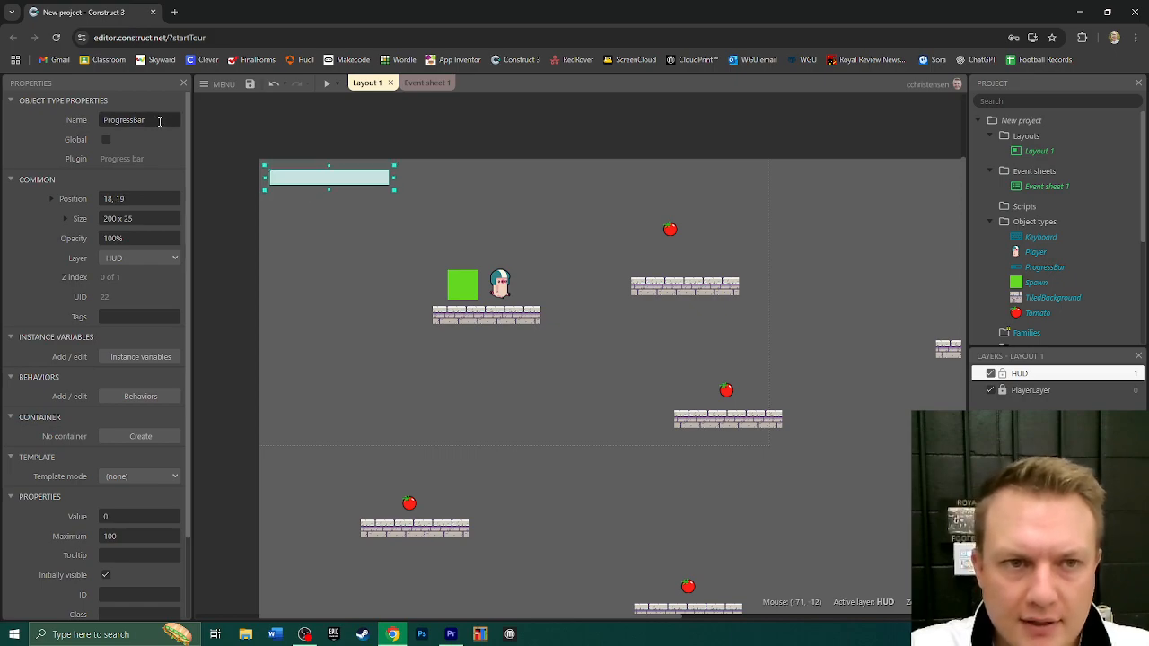
# Rename the progress bar object to PlayerHealth
pyautogui.click(159, 121)
pyautogui.write('PlayerHealth')
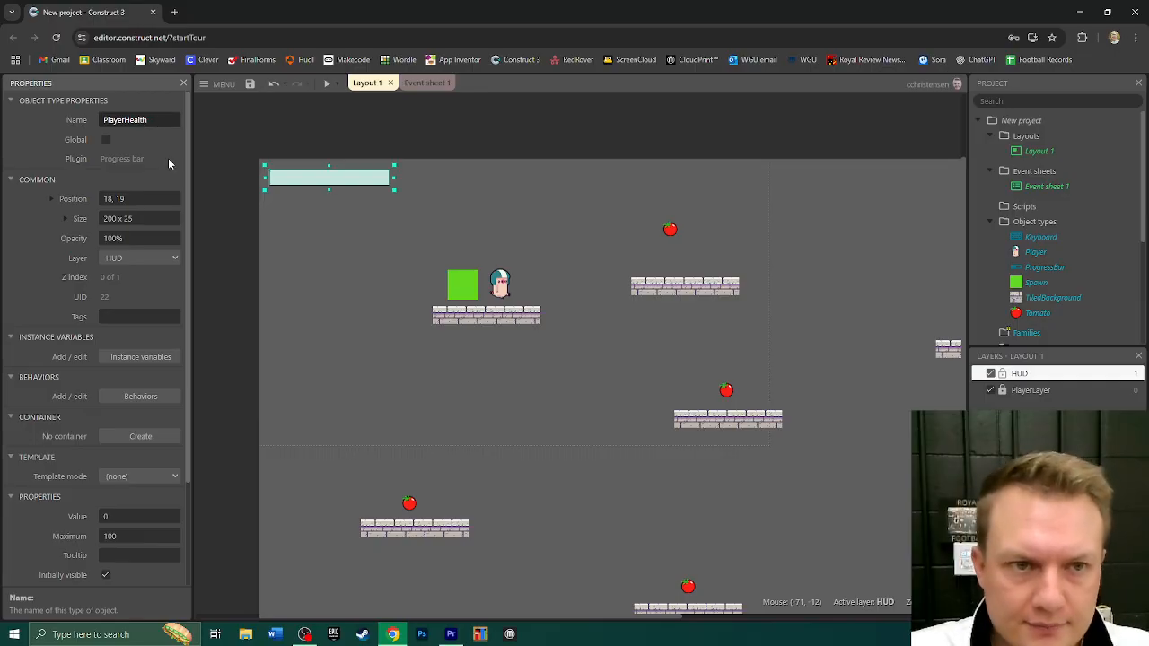
pyautogui.press('Return')
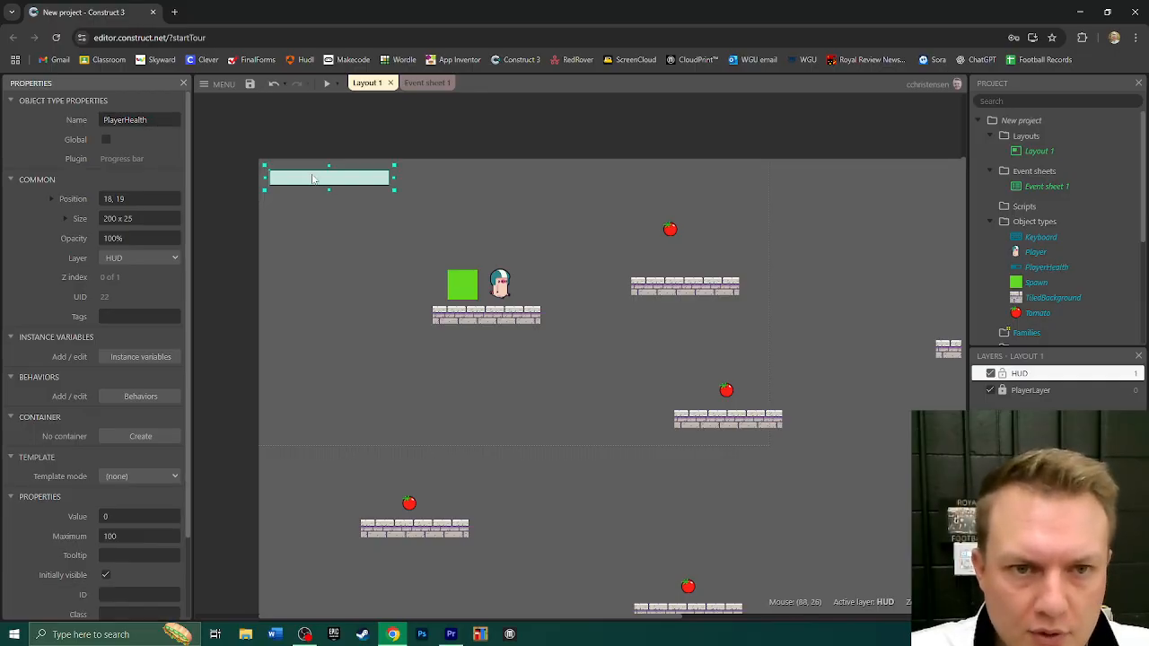
# Set both the initial value and the maximum of the PlayerHealth bar to 3
pyautogui.scroll(-2, 189, 170)
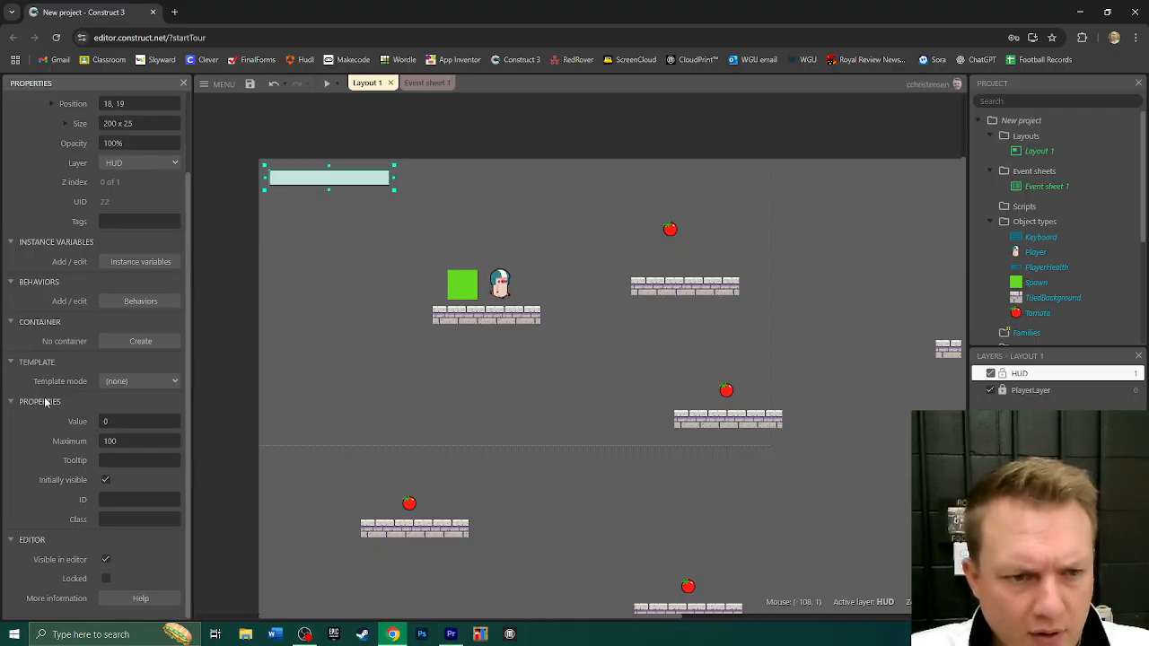
pyautogui.click(118, 422)
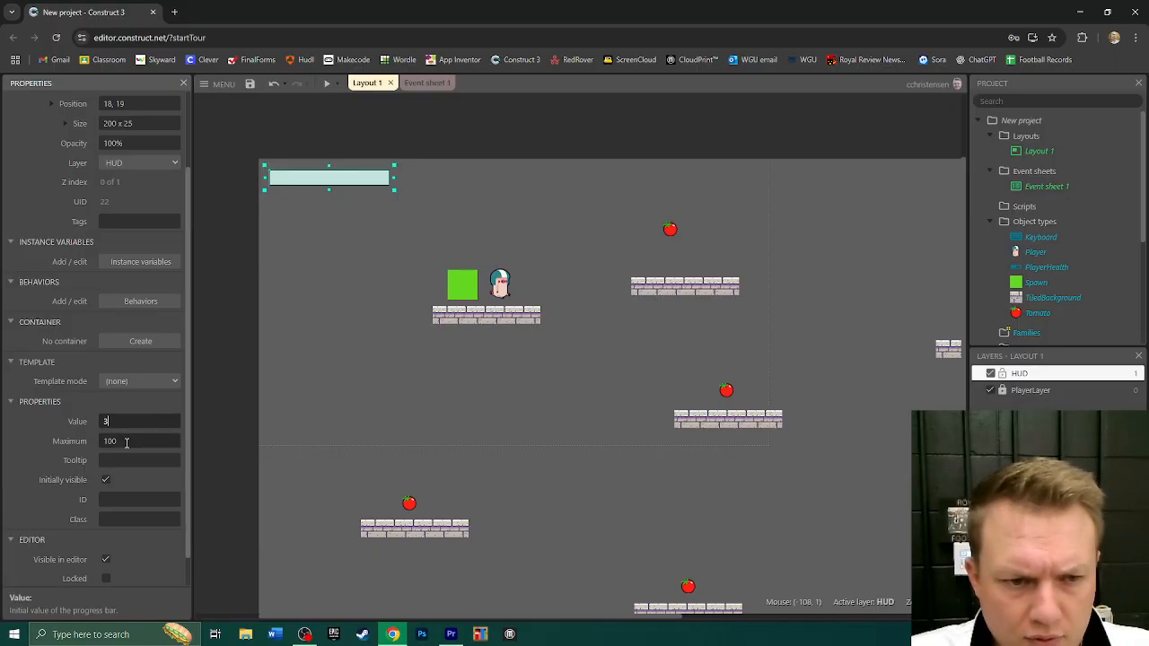
pyautogui.write('3')
pyautogui.click(126, 442)
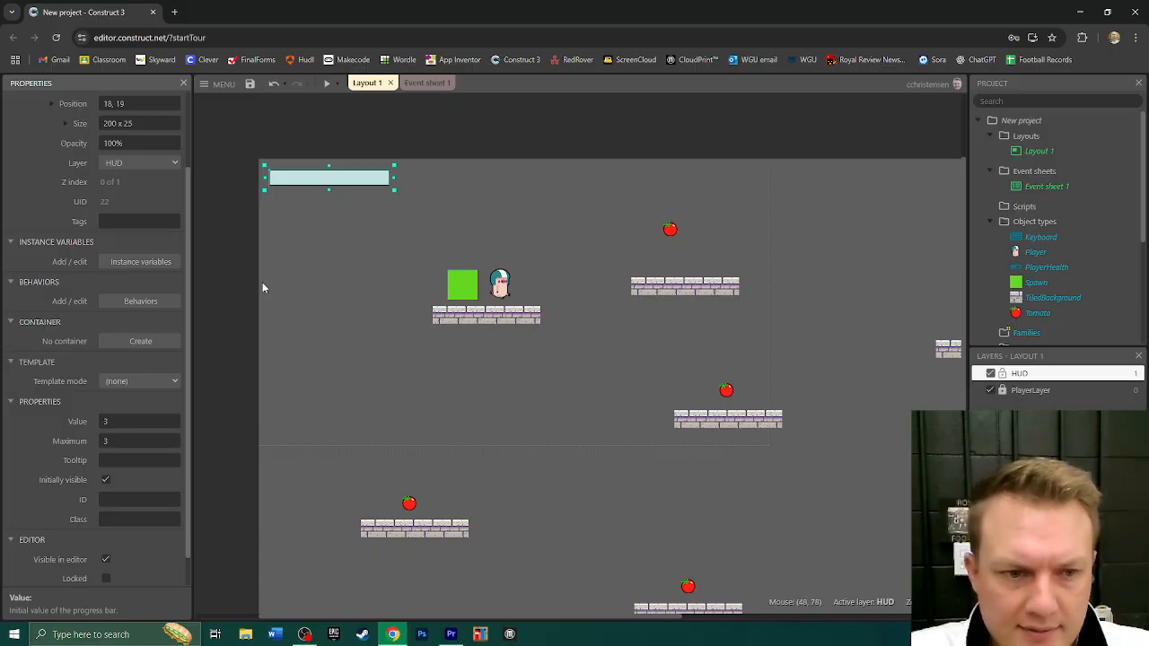
pyautogui.scroll(-1, 113, 461)
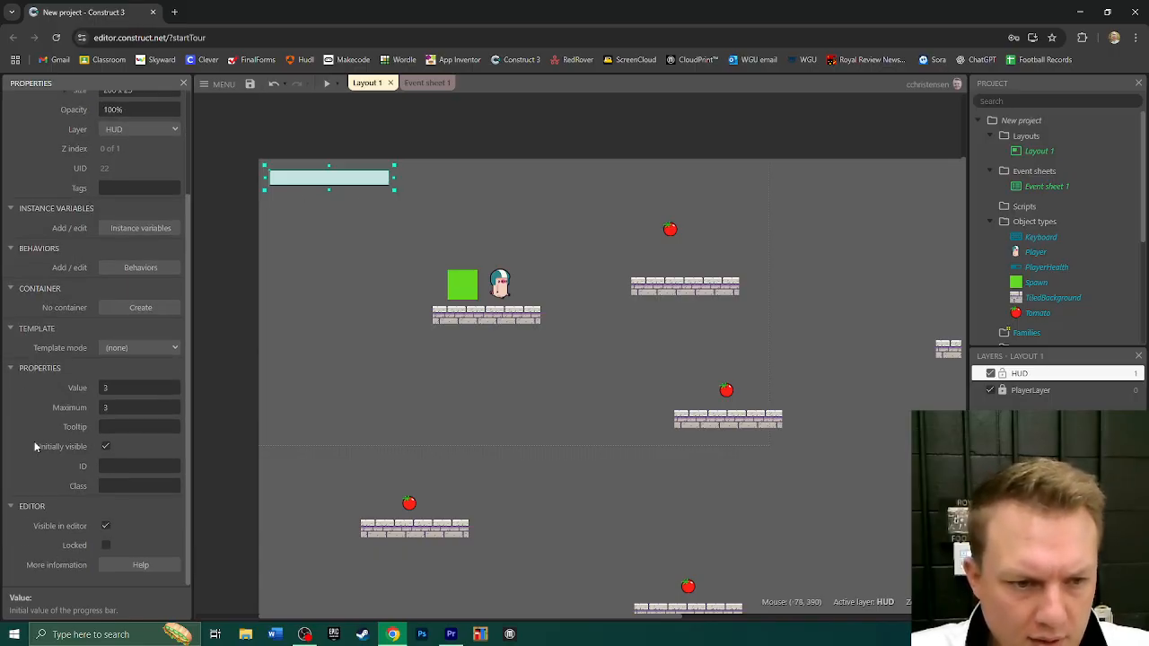
pyautogui.scroll(3, 27, 445)
pyautogui.scroll(-3, 33, 446)
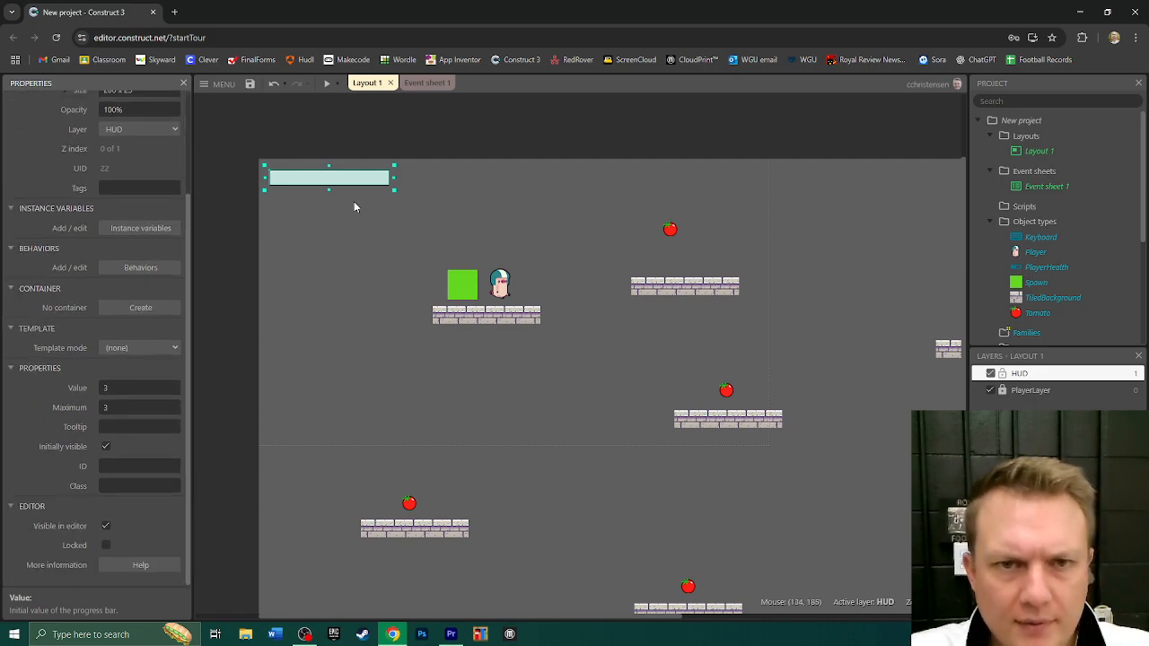
# Preview the game, moving and jumping the Player around the platforms to check the health bar on screen, and close the preview
pyautogui.click(328, 86)
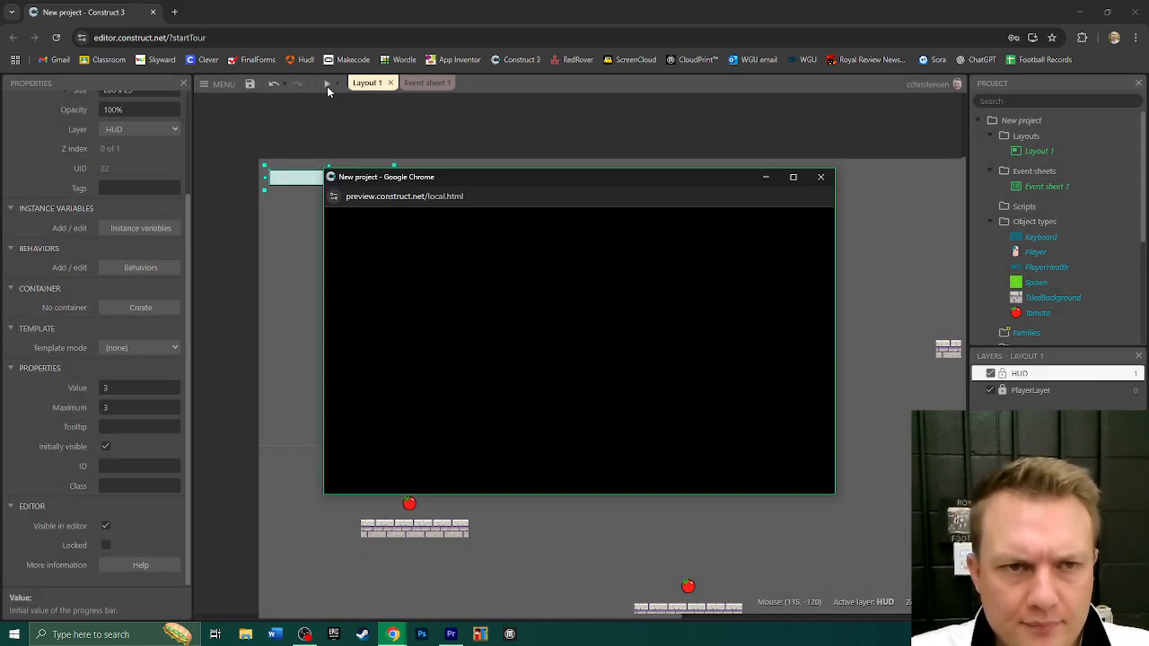
pyautogui.press('Right')
pyautogui.press('Left')
pyautogui.press('Right')
pyautogui.press('Up')
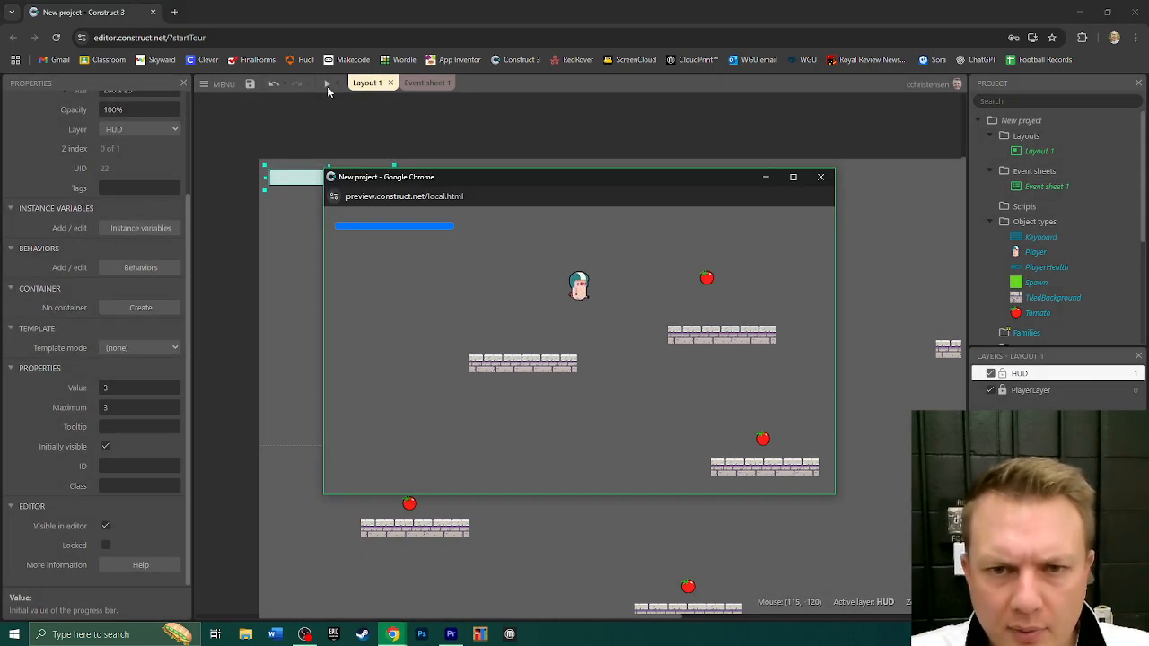
pyautogui.press('Left')
pyautogui.press('Left')
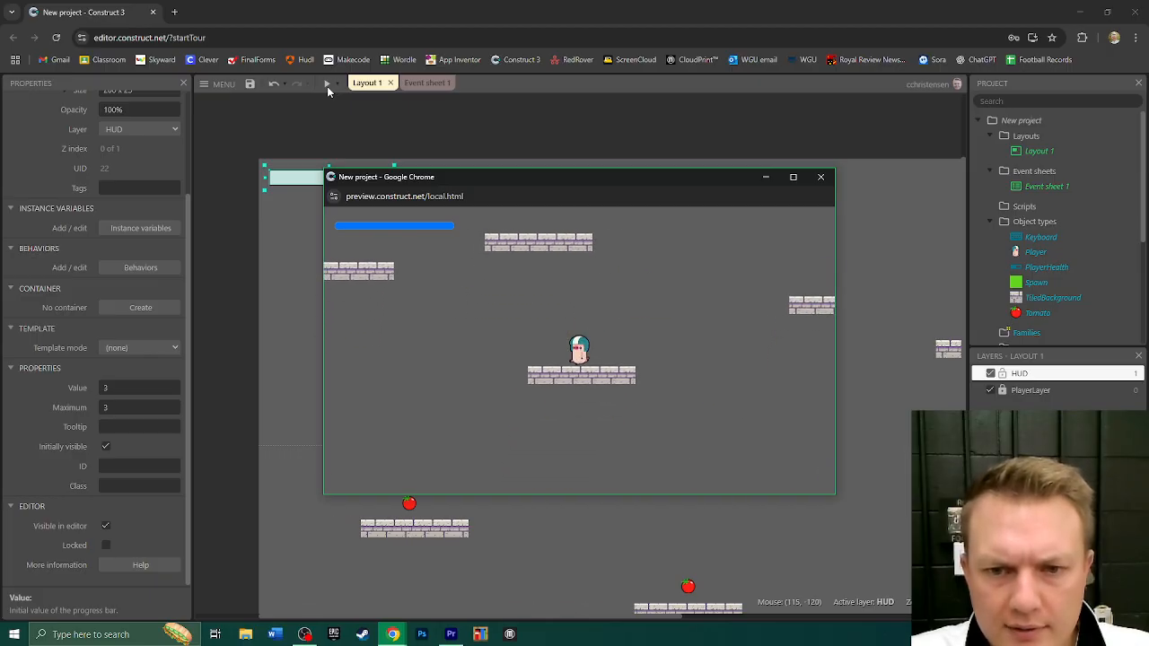
pyautogui.press('Up')
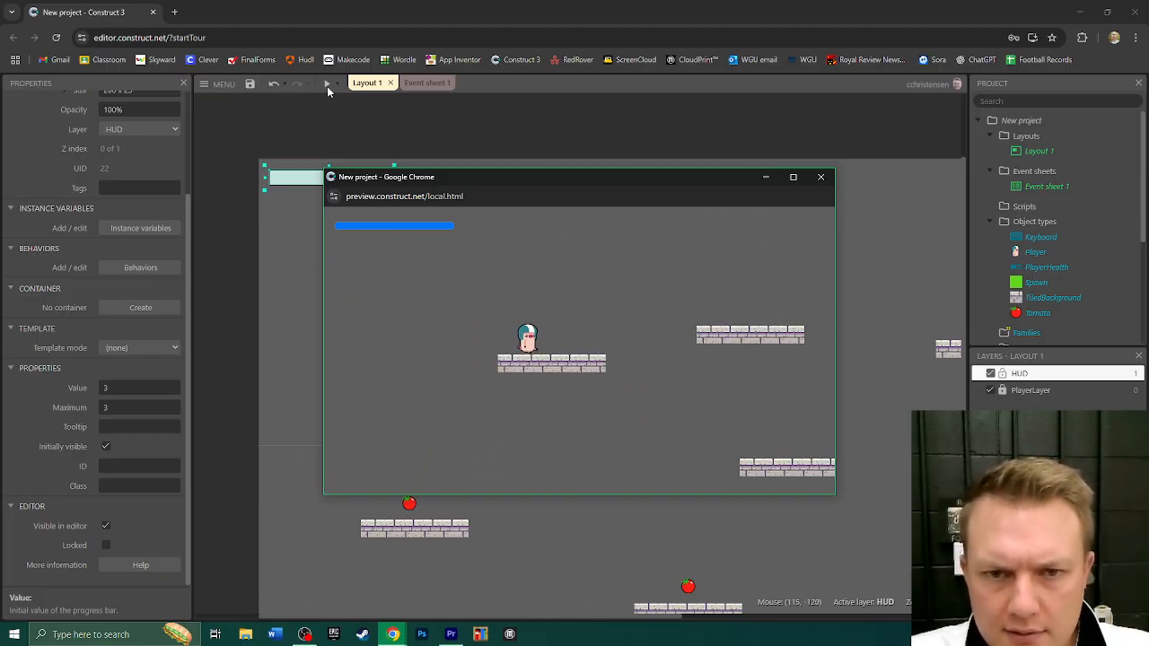
pyautogui.press('Right')
pyautogui.press('Up')
pyautogui.press('Left')
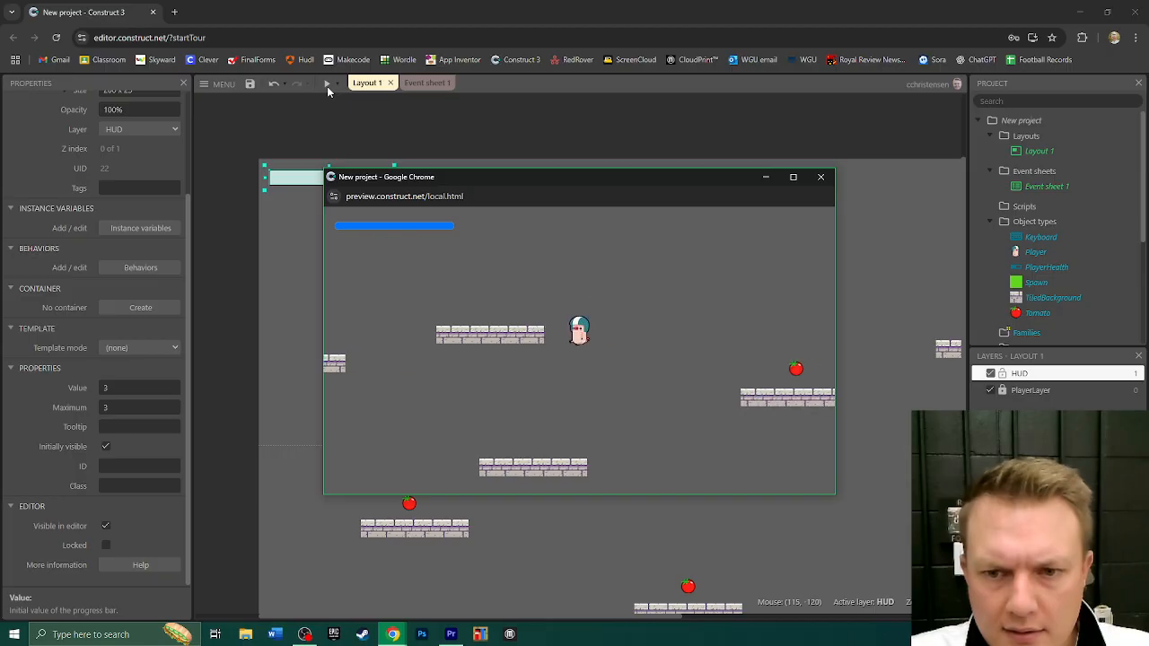
pyautogui.press('Right')
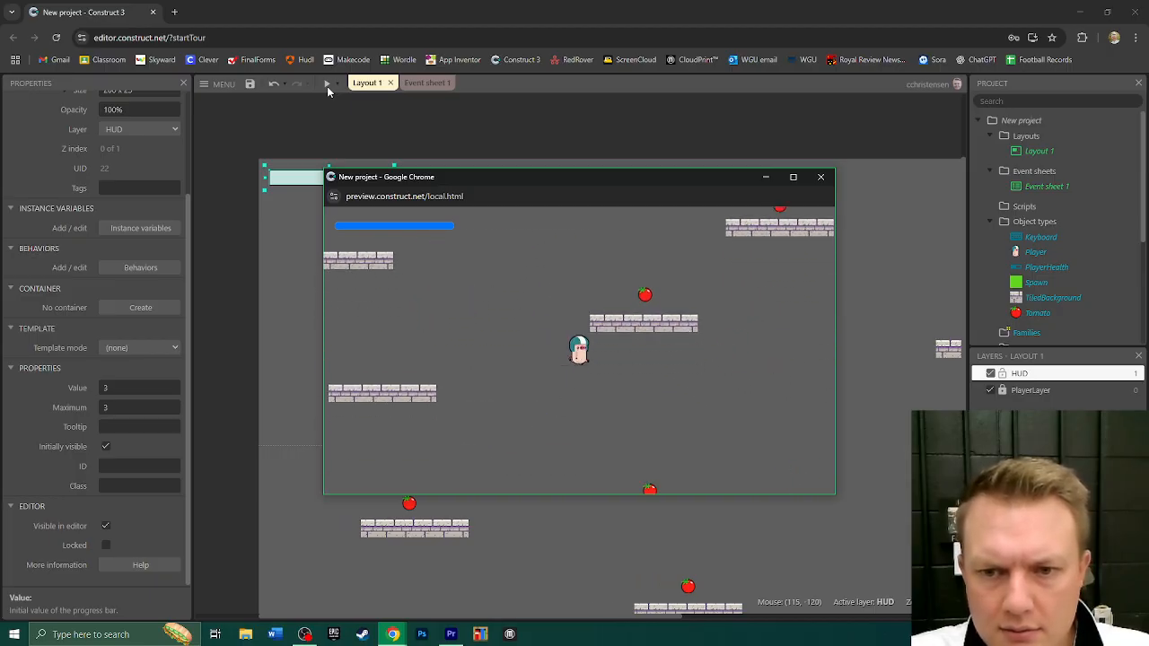
pyautogui.press('Right')
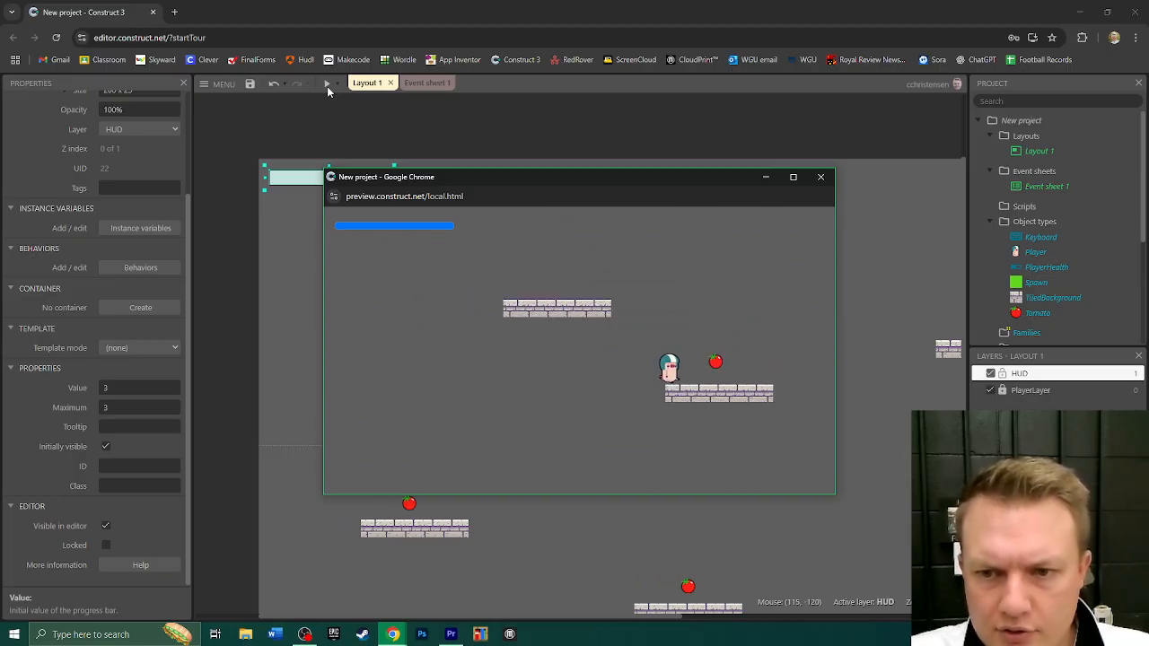
pyautogui.press('Left')
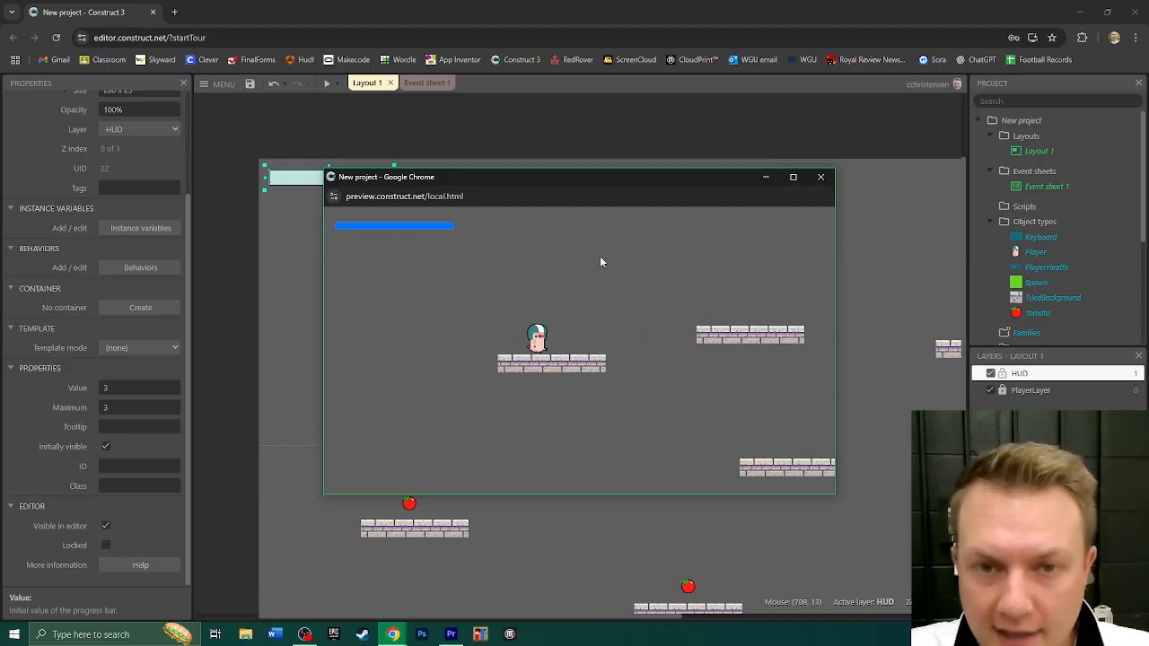
pyautogui.click(821, 176)
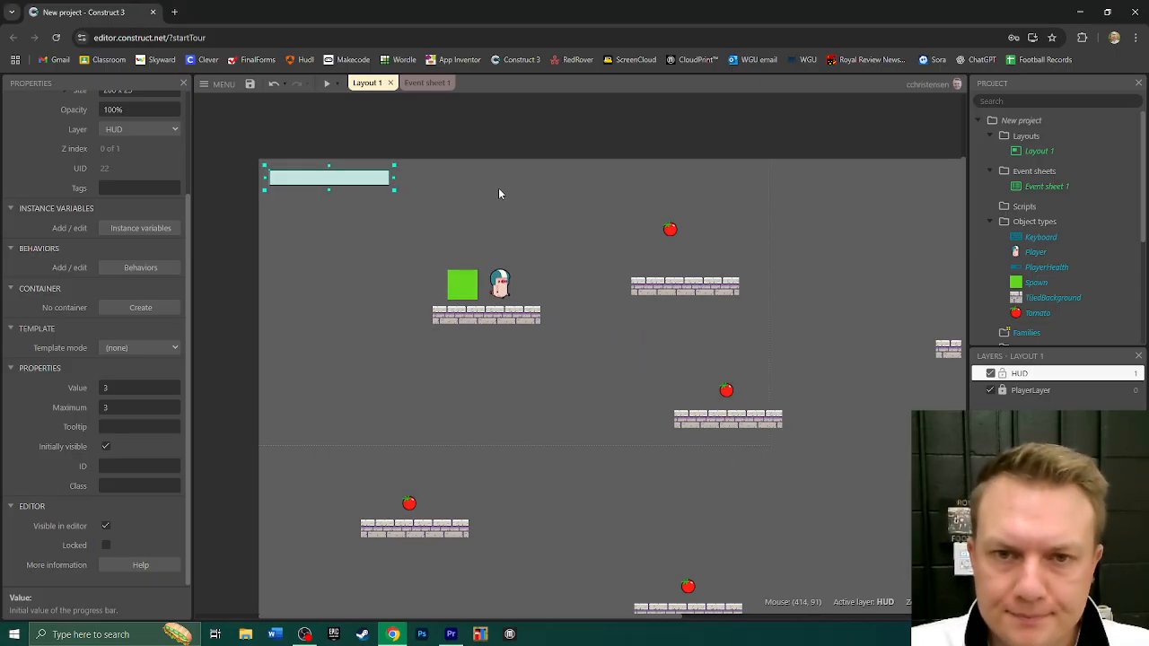
# Unlock PlayerLayer in Layout 1 and select the Player object
pyautogui.click(468, 261)
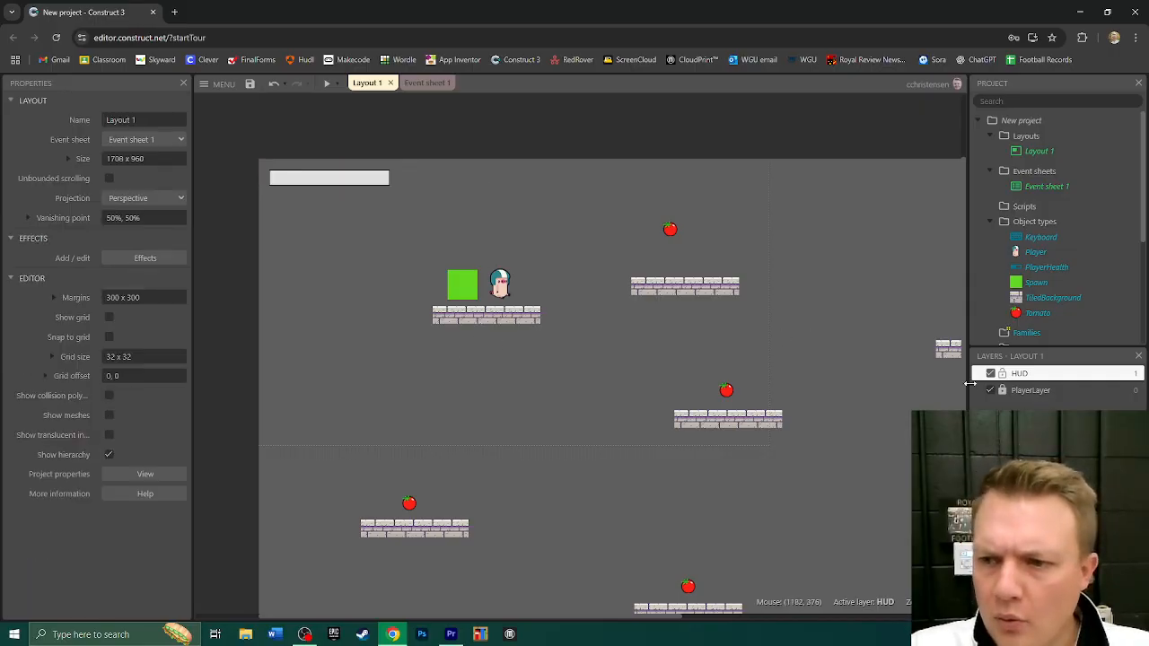
pyautogui.click(996, 392)
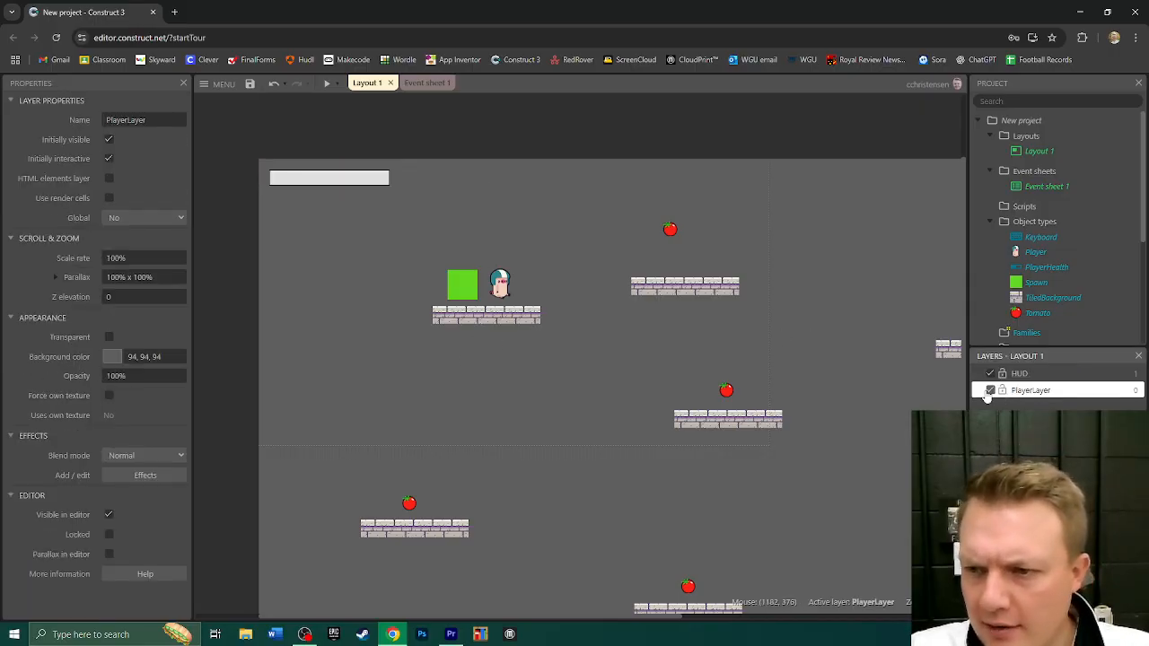
pyautogui.click(1033, 254)
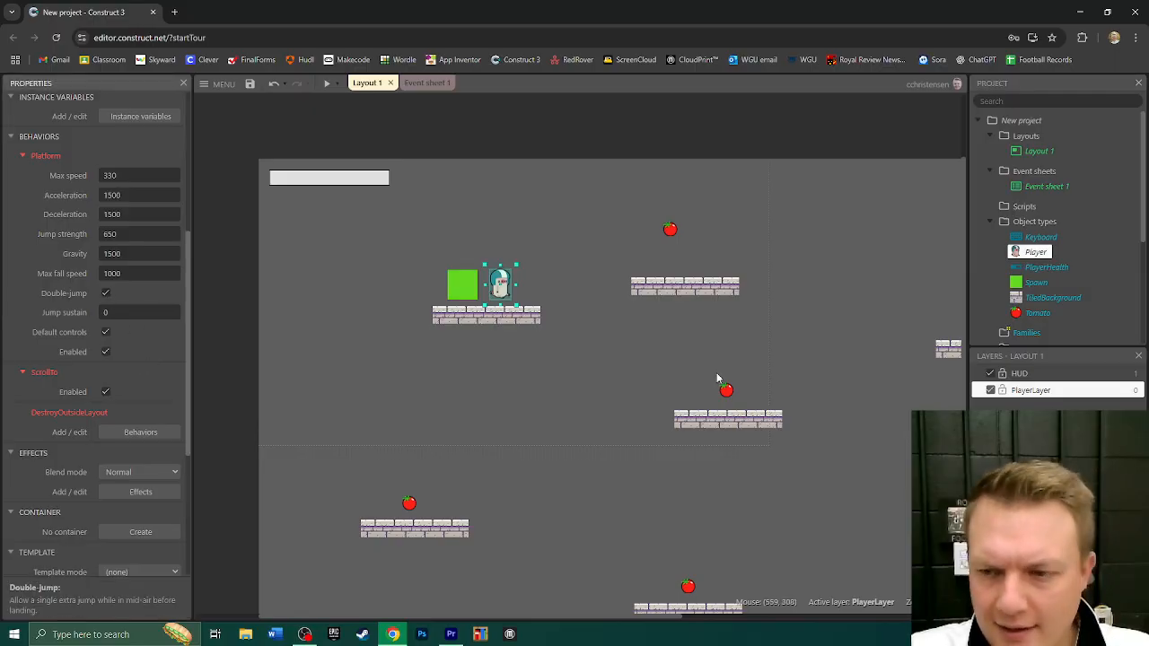
# Lock PlayerLayer and make HUD the active layer
pyautogui.click(1003, 390)
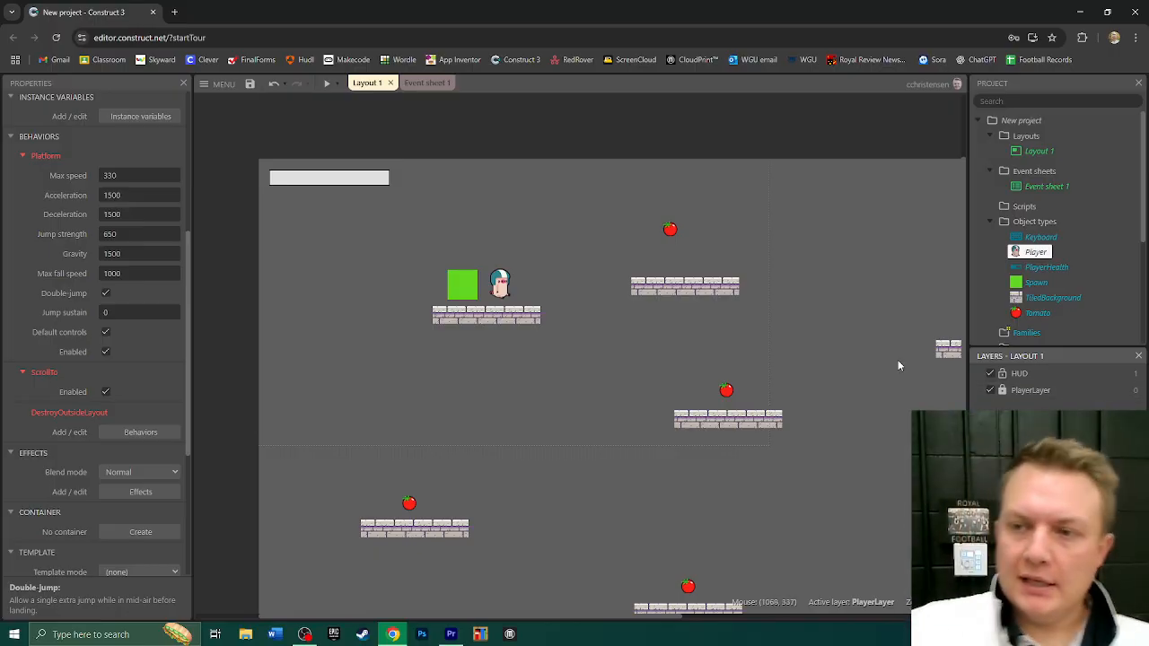
pyautogui.click(1019, 373)
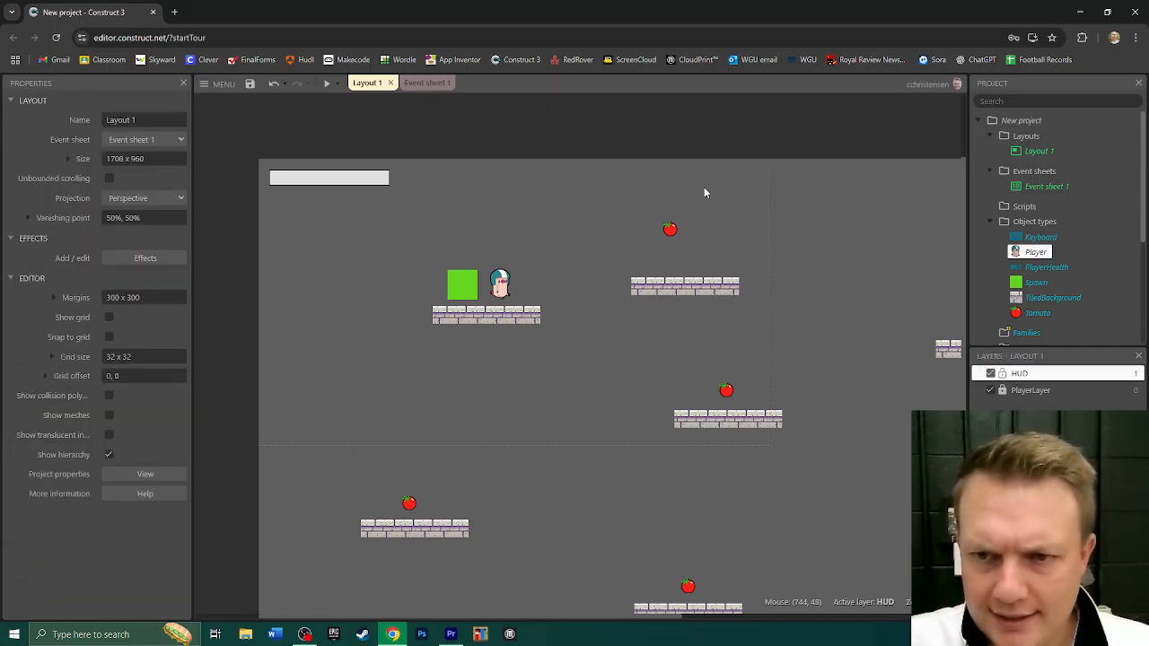
# Add a Text object to the HUD layer in the viewport's upper-right corner and resize it to about 65 x 60
pyautogui.doubleClick(704, 186)
pyautogui.write('text')
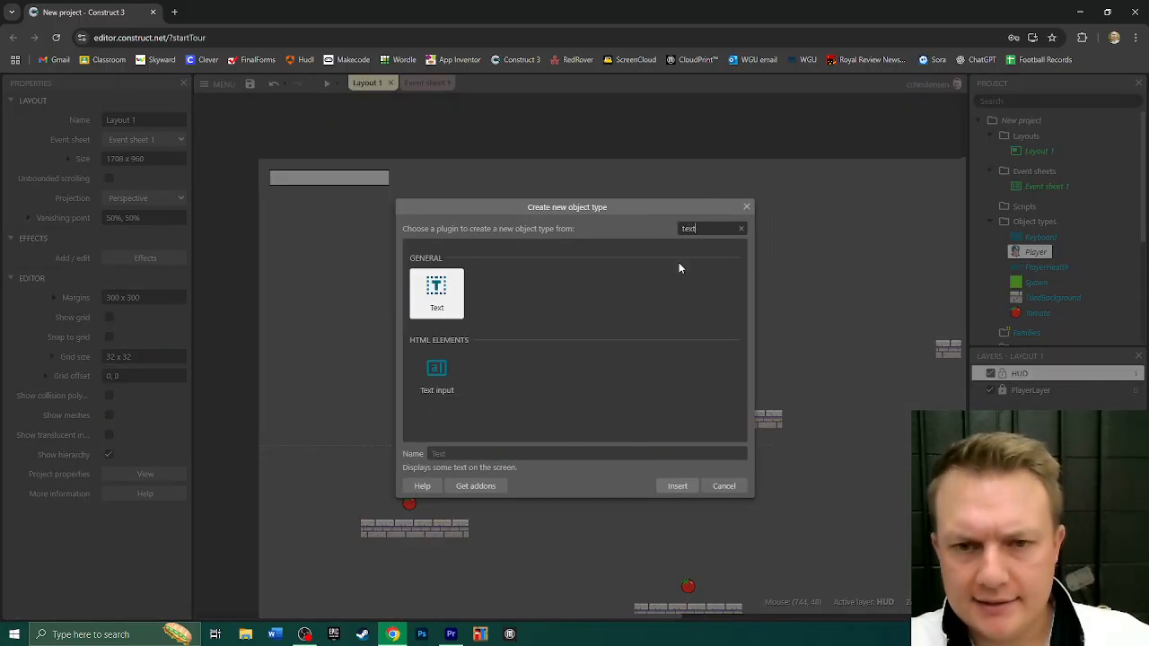
pyautogui.doubleClick(436, 291)
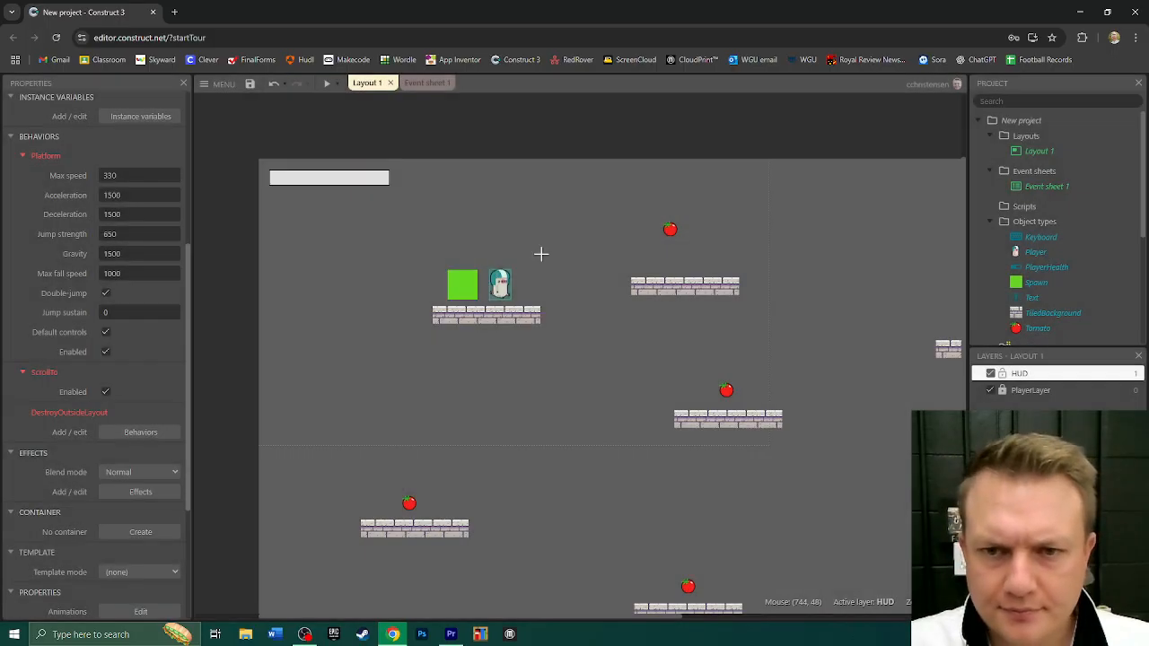
pyautogui.click(716, 180)
pyautogui.moveTo(736, 195); pyautogui.dragTo(733, 181)
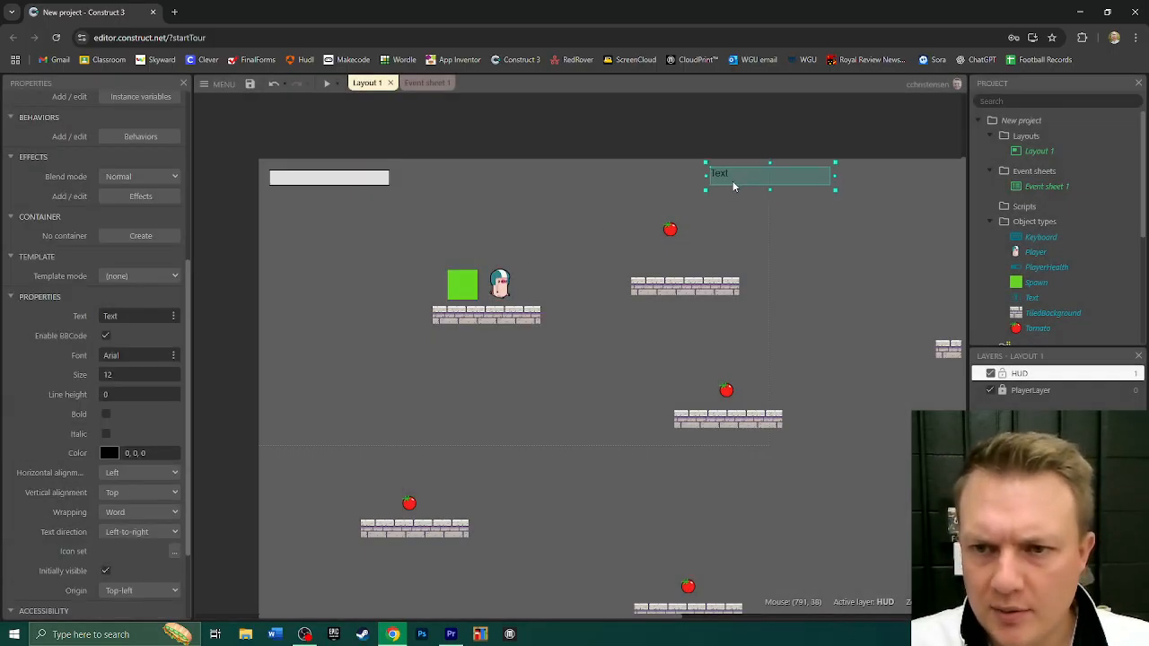
pyautogui.moveTo(834, 190); pyautogui.dragTo(752, 196)
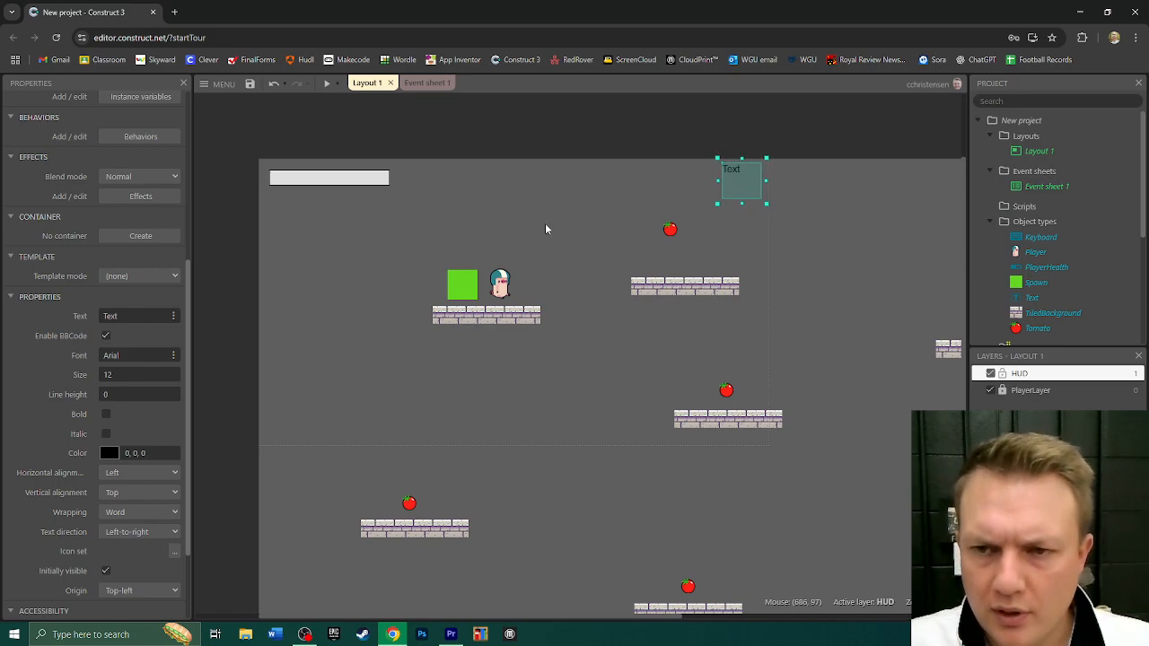
# Set both the horizontal and vertical alignment of the Text object to Center
pyautogui.scroll(-1, 4, 298)
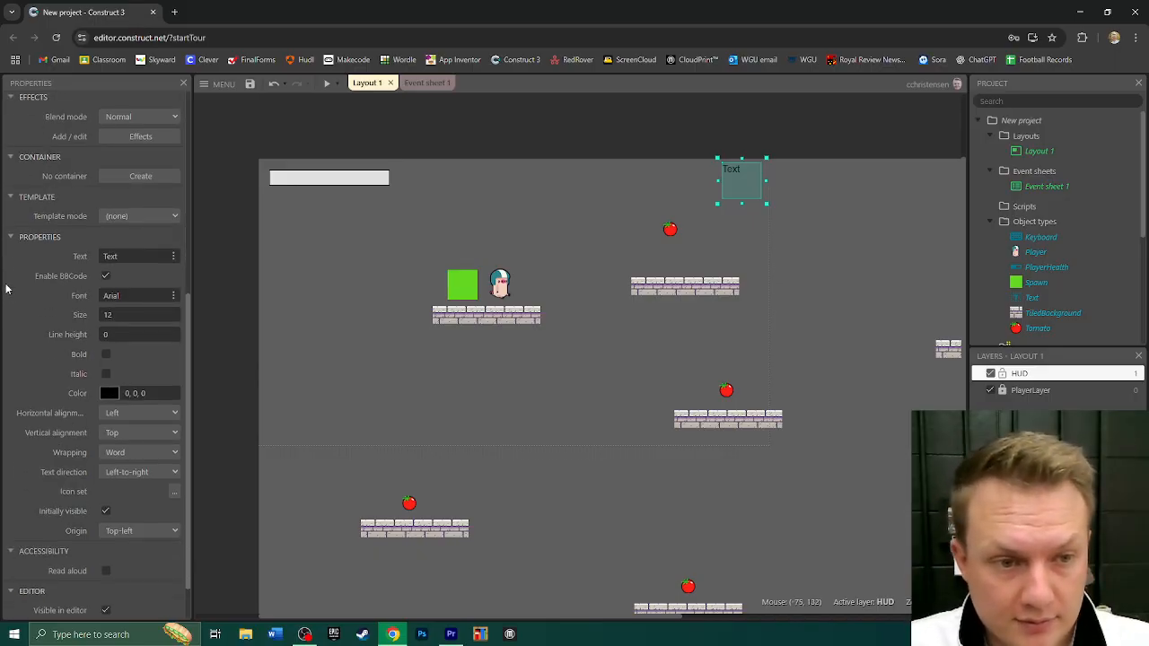
pyautogui.scroll(-1, 9, 292)
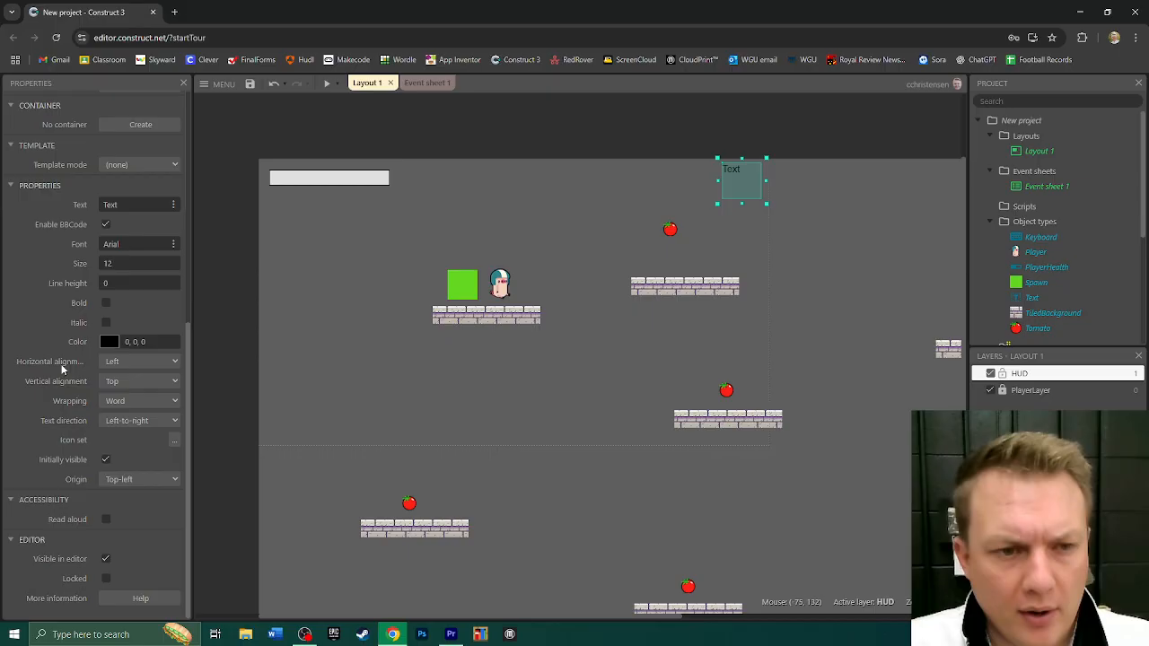
pyautogui.click(131, 364)
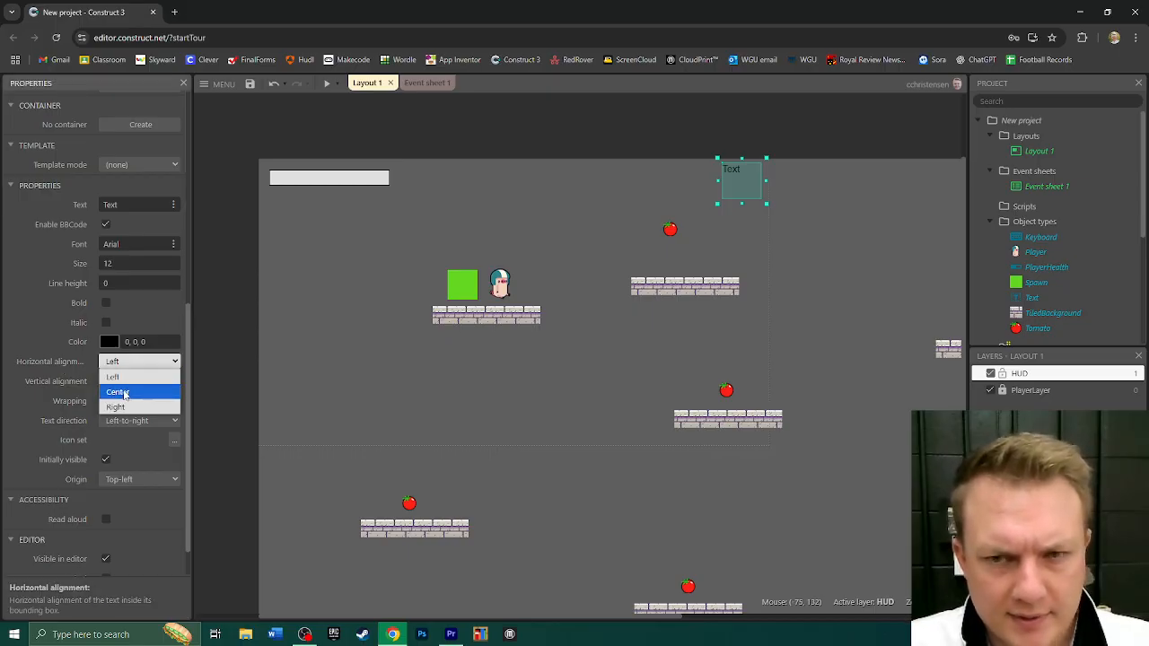
pyautogui.click(126, 392)
pyautogui.click(131, 381)
pyautogui.click(131, 396)
pyautogui.click(131, 382)
pyautogui.click(130, 409)
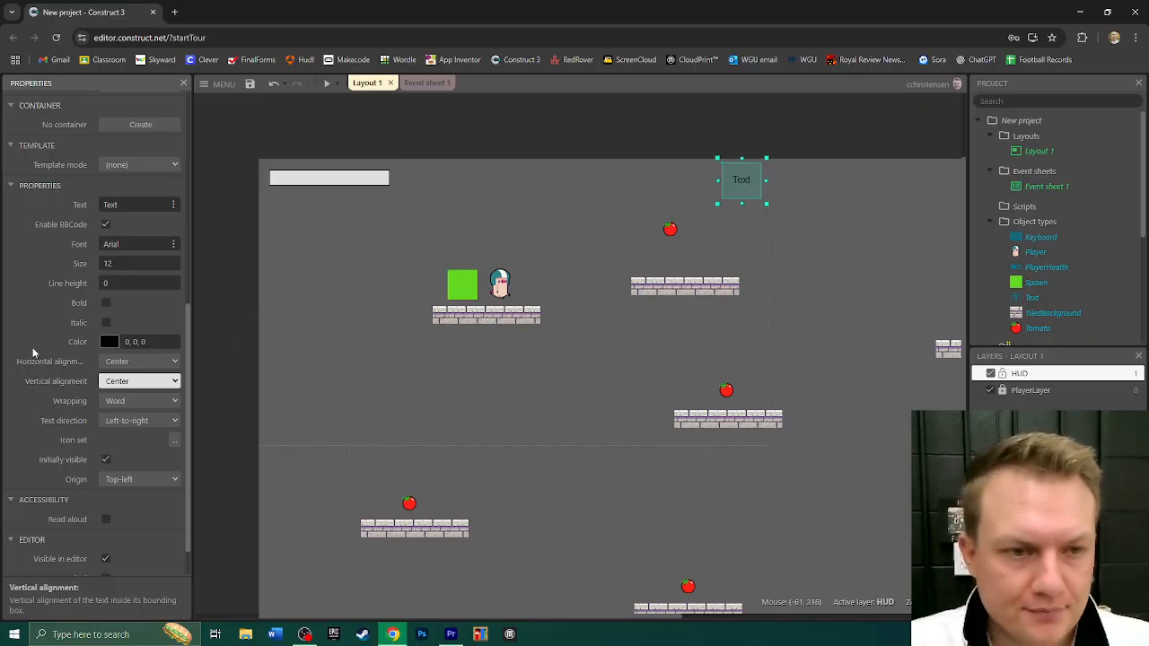
# Set the font size of the Text object to 20
pyautogui.scroll(1, 35, 321)
pyautogui.click(171, 320)
pyautogui.click(171, 320)
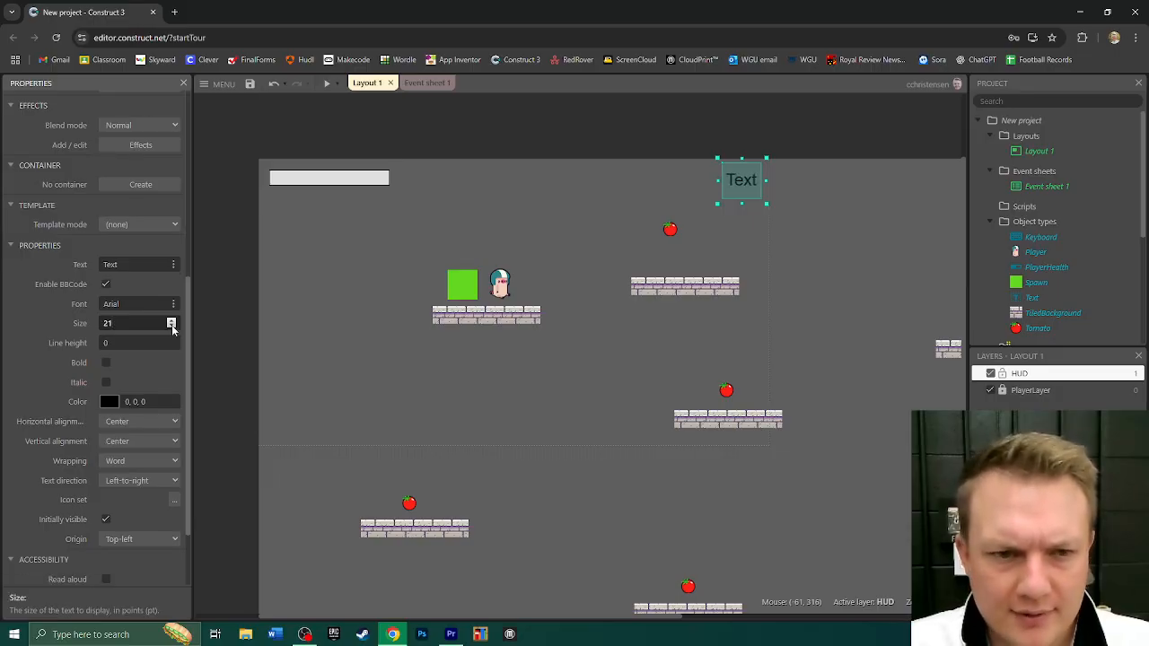
pyautogui.click(171, 327)
# Color the Text object red (242, 54, 54) and make it italic
pyautogui.click(106, 402)
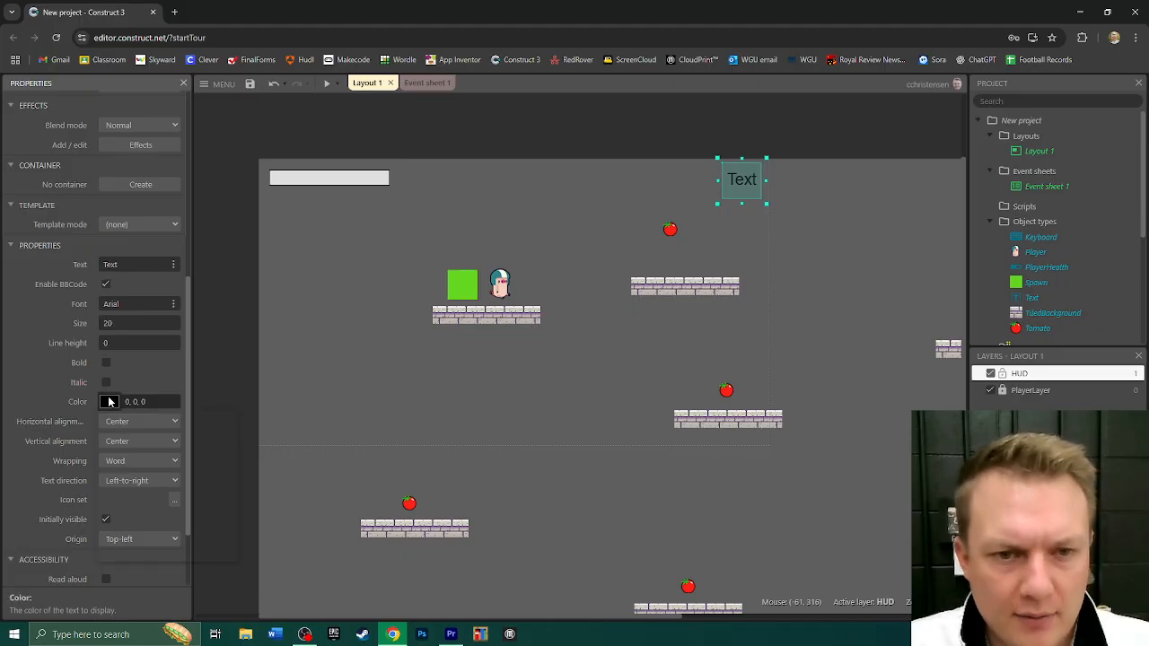
pyautogui.moveTo(221, 422); pyautogui.dragTo(205, 418)
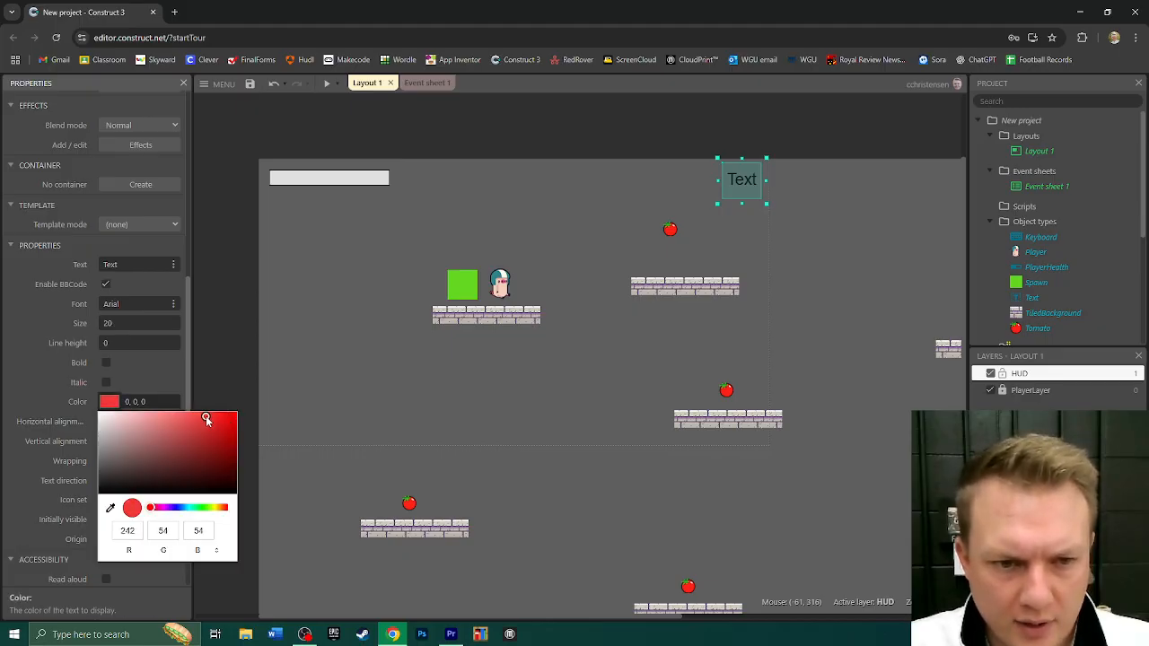
pyautogui.click(176, 381)
# Rename the Text object to TomatoCounter
pyautogui.scroll(4, 135, 341)
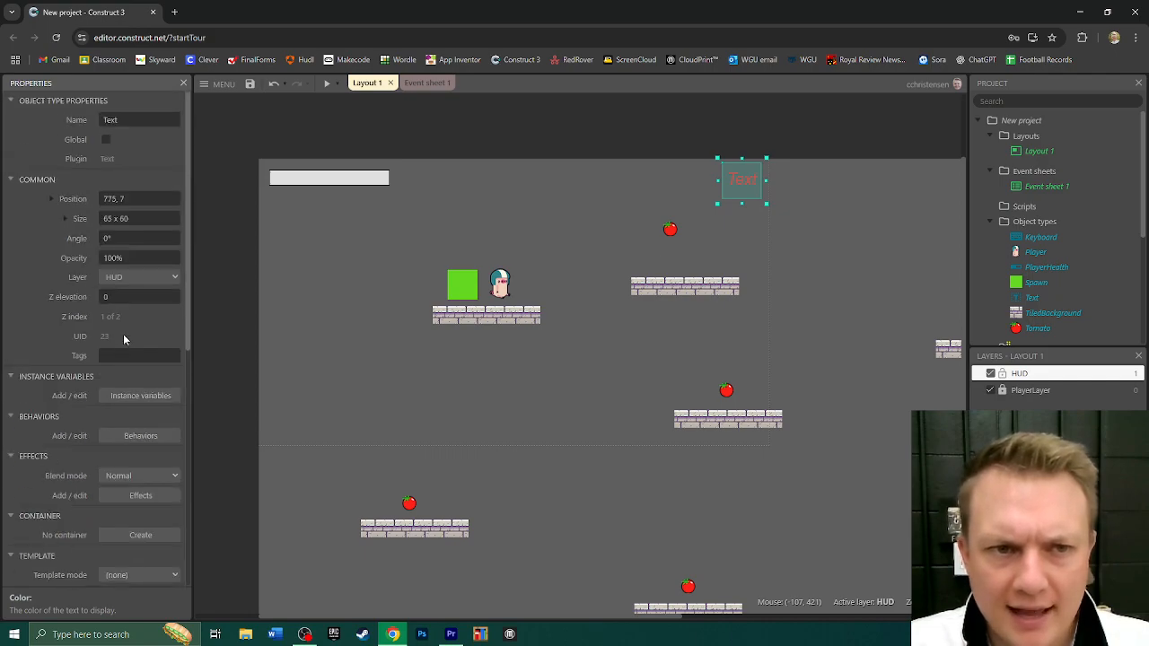
pyautogui.click(117, 120)
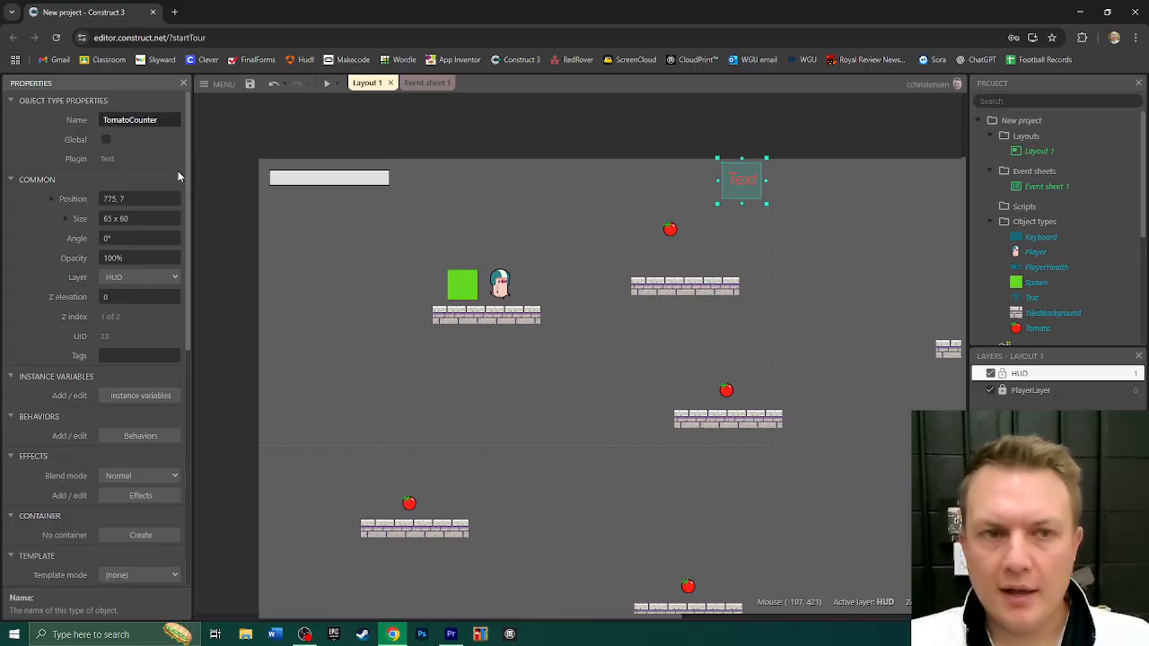
pyautogui.press('Return')
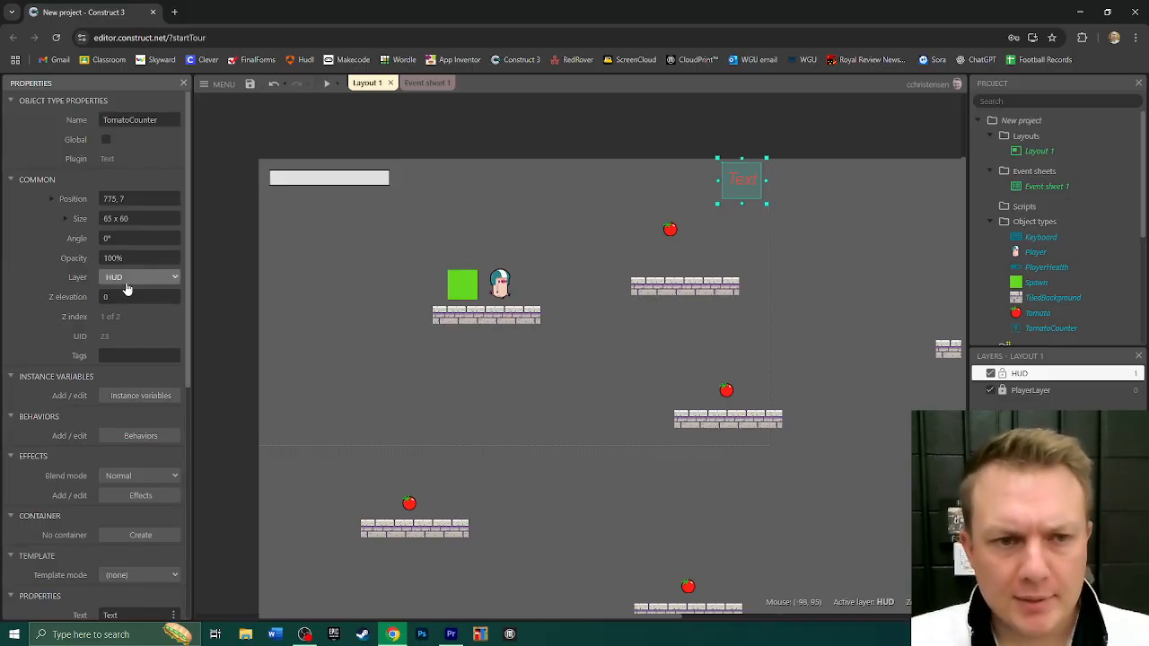
# Preview the game, moving the Player across the platforms and collecting tomatoes to check the counter text on screen, and close the preview
pyautogui.scroll(-5, 48, 336)
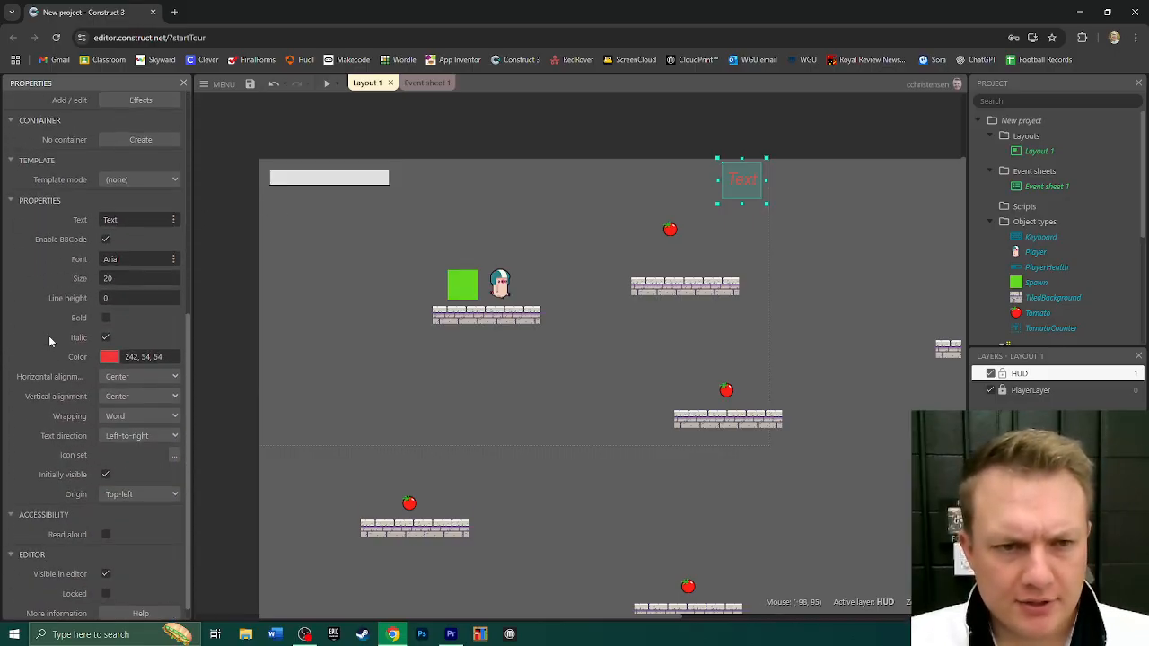
pyautogui.scroll(4, 49, 336)
pyautogui.click(330, 84)
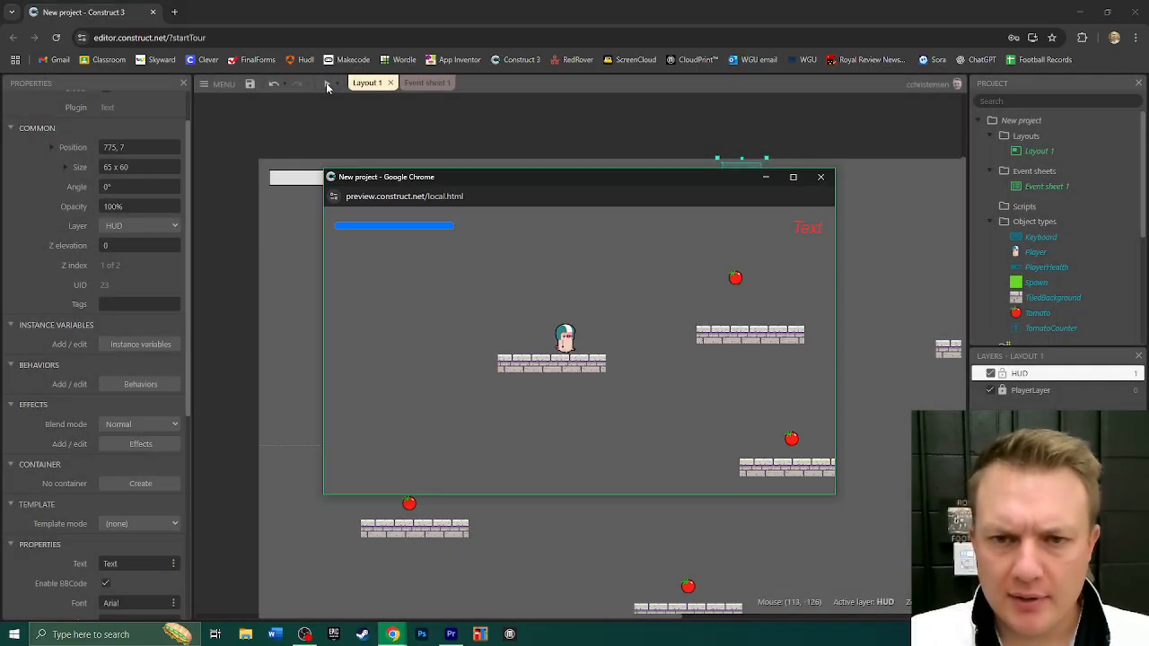
pyautogui.press('Right')
pyautogui.press('Up')
pyautogui.press('Left')
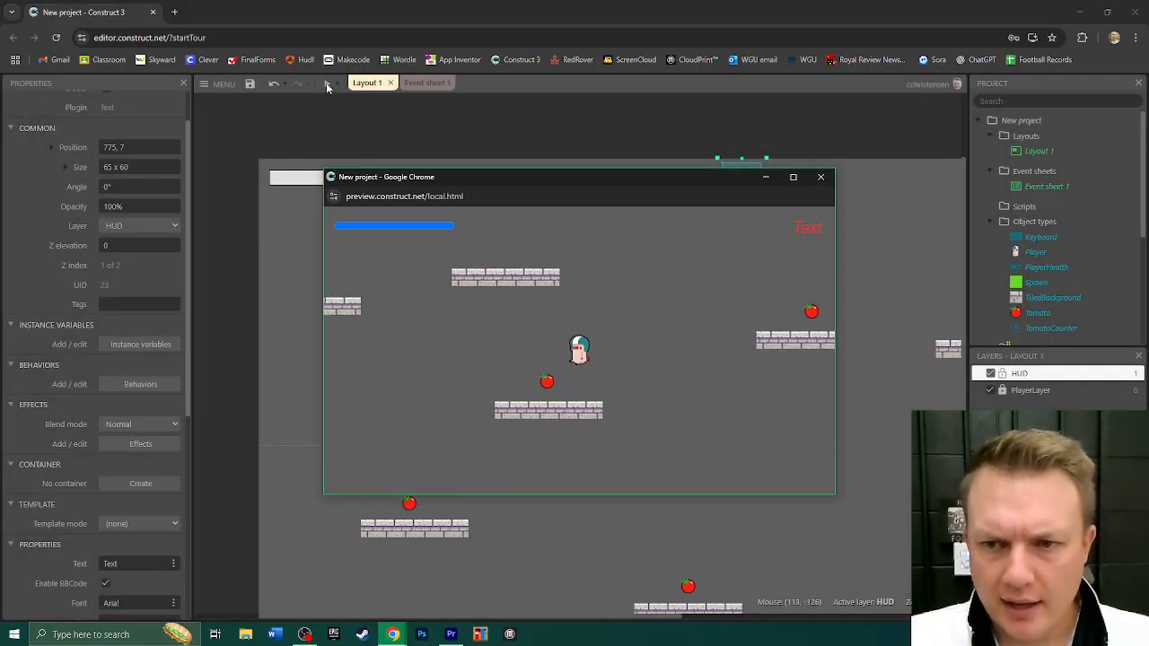
pyautogui.press('Right')
pyautogui.press('Up')
pyautogui.press('Up')
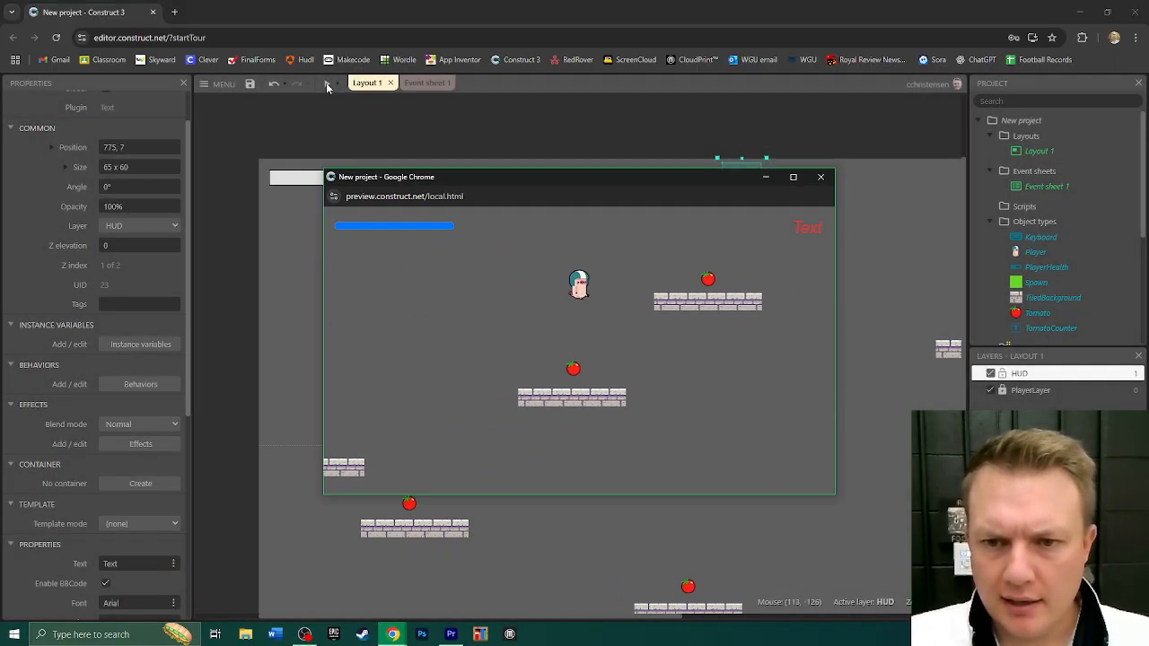
pyautogui.press('Left')
pyautogui.press('Up')
pyautogui.press('Right')
pyautogui.press('Left')
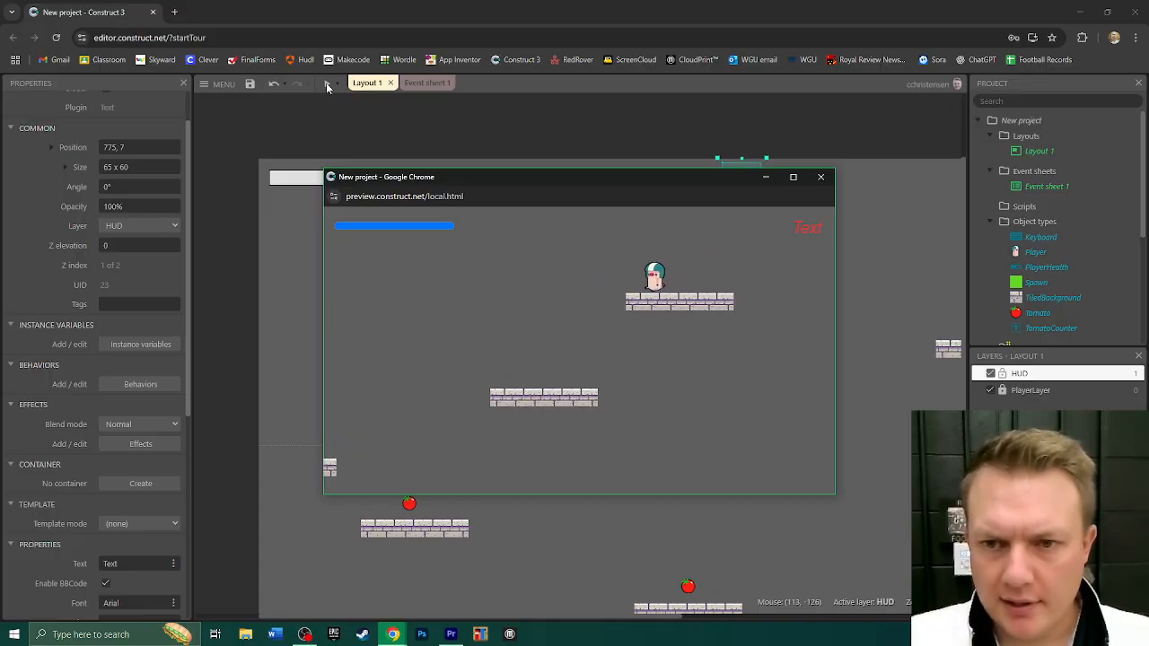
pyautogui.press('Right')
pyautogui.press('Up')
pyautogui.press('Left')
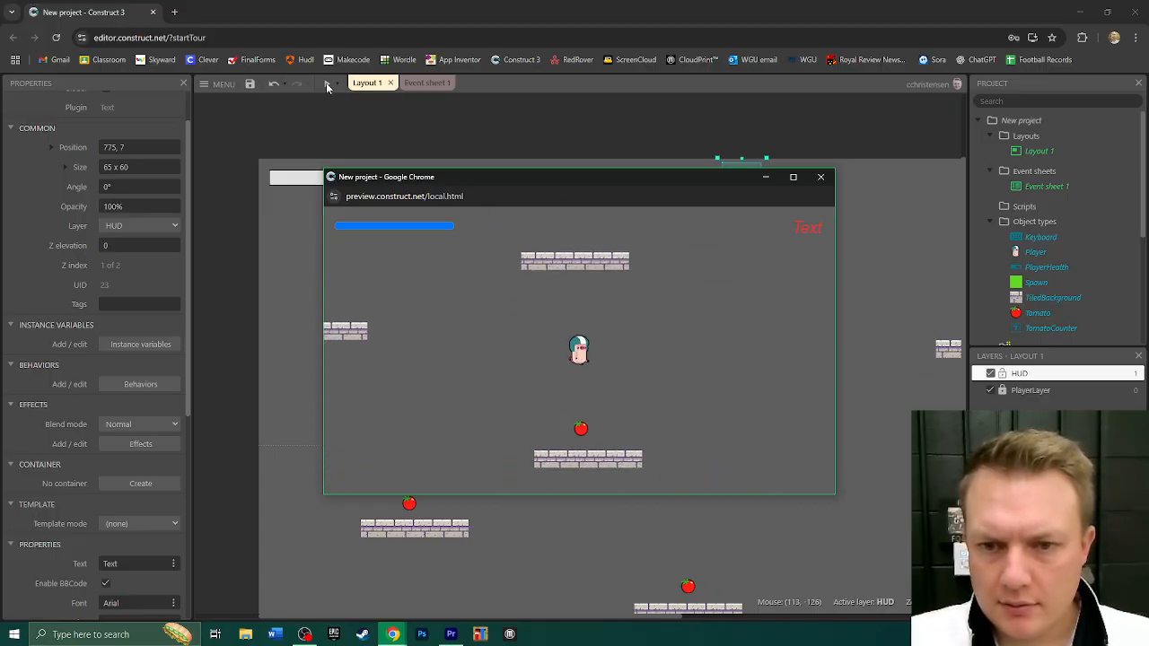
pyautogui.press('Right')
pyautogui.press('Left')
pyautogui.press('Right')
pyautogui.press('Left')
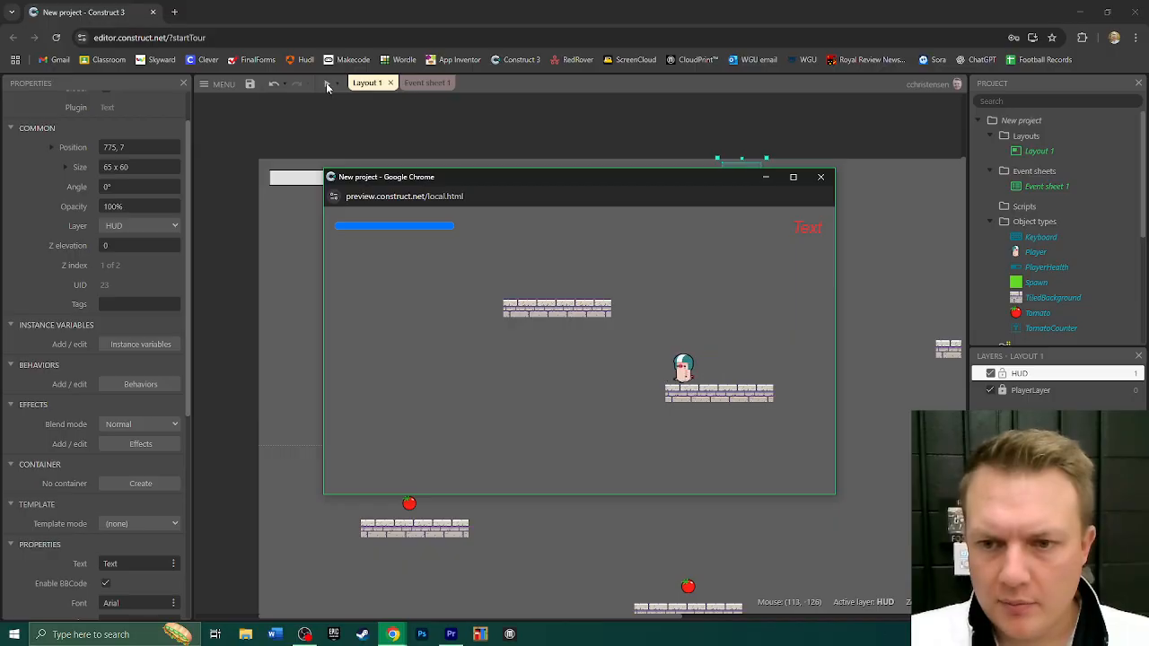
pyautogui.press('Up')
pyautogui.press('Up')
pyautogui.press('Left')
pyautogui.press('Right')
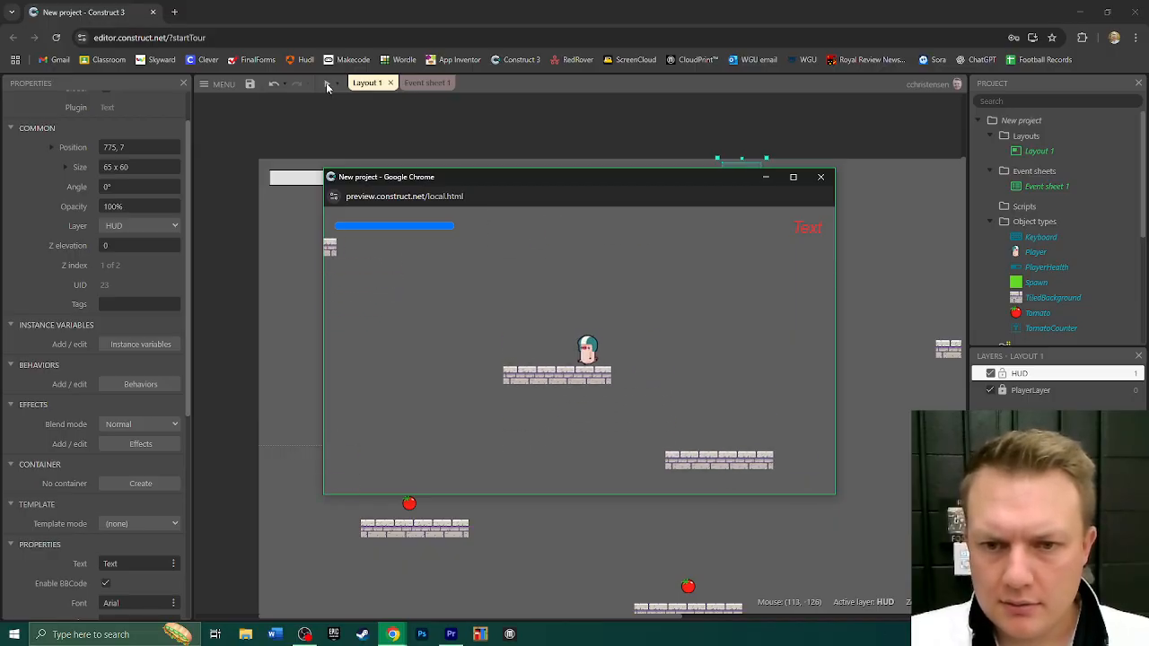
pyautogui.press('Left')
pyautogui.press('Up')
pyautogui.press('Up')
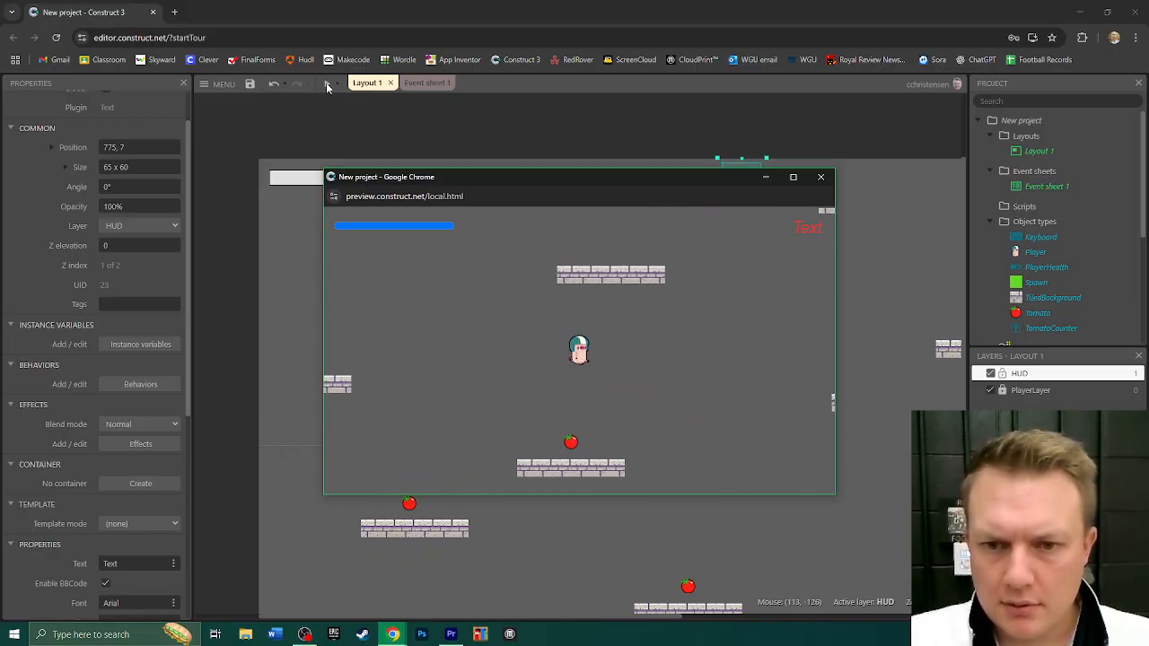
pyautogui.press('Left')
pyautogui.press('Up')
pyautogui.press('Left')
pyautogui.press('Up')
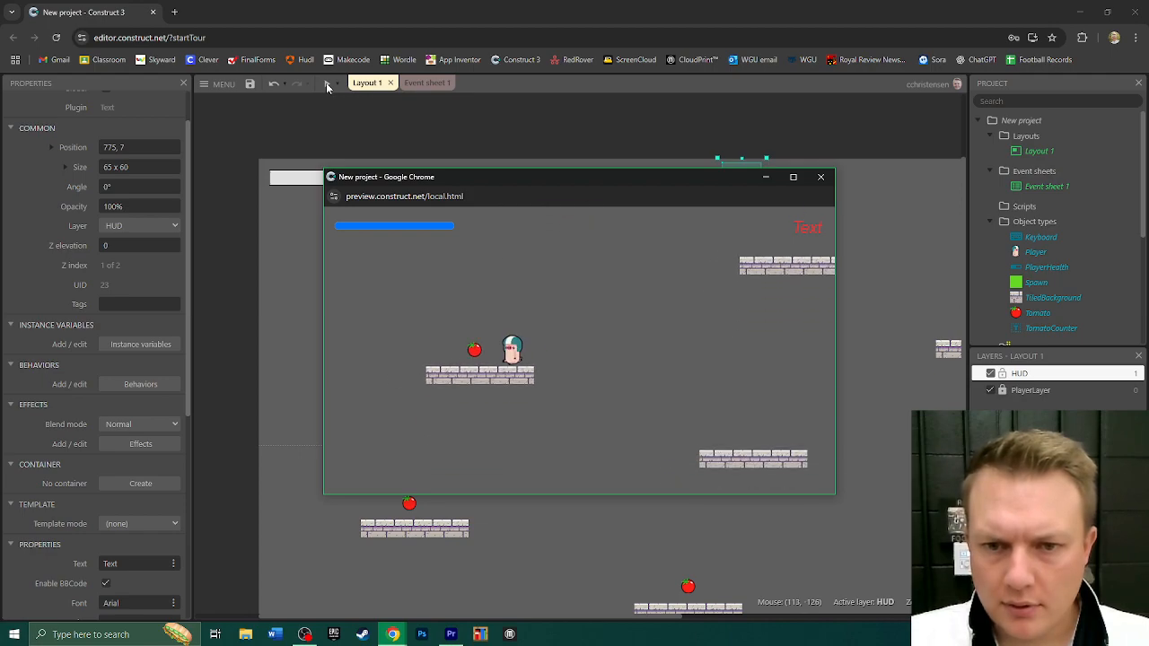
pyautogui.press('Left')
pyautogui.press('Right')
pyautogui.press('Right')
pyautogui.press('Up')
pyautogui.press('Left')
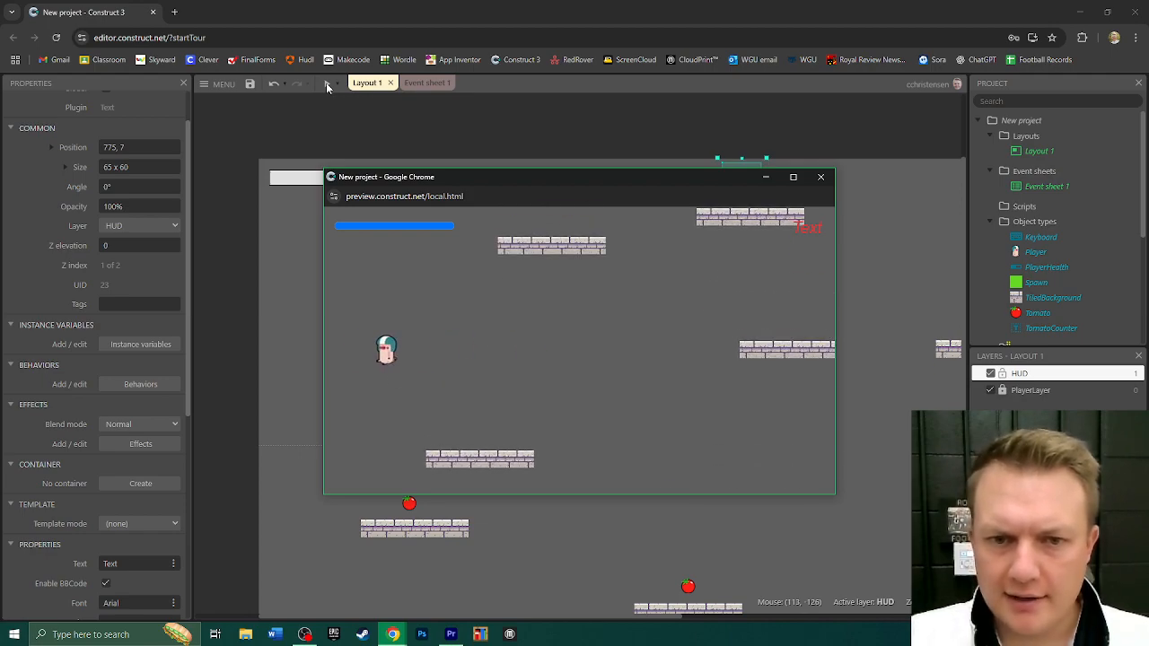
pyautogui.press('Up')
pyautogui.press('Right')
pyautogui.press('Right')
pyautogui.press('Up')
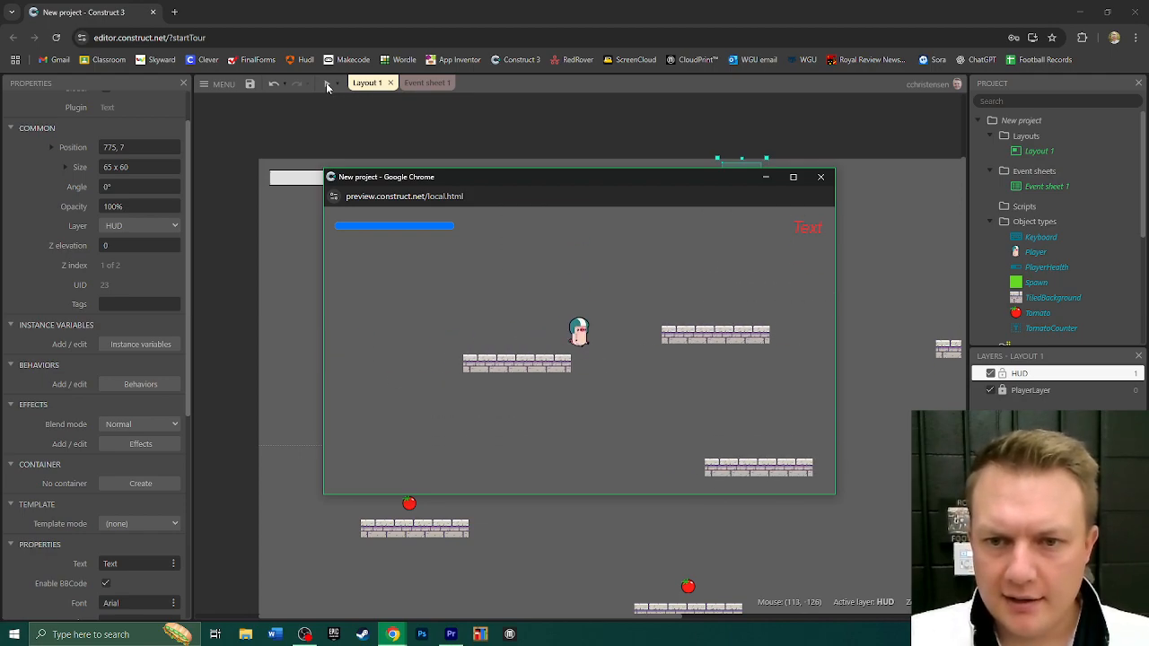
pyautogui.click(820, 177)
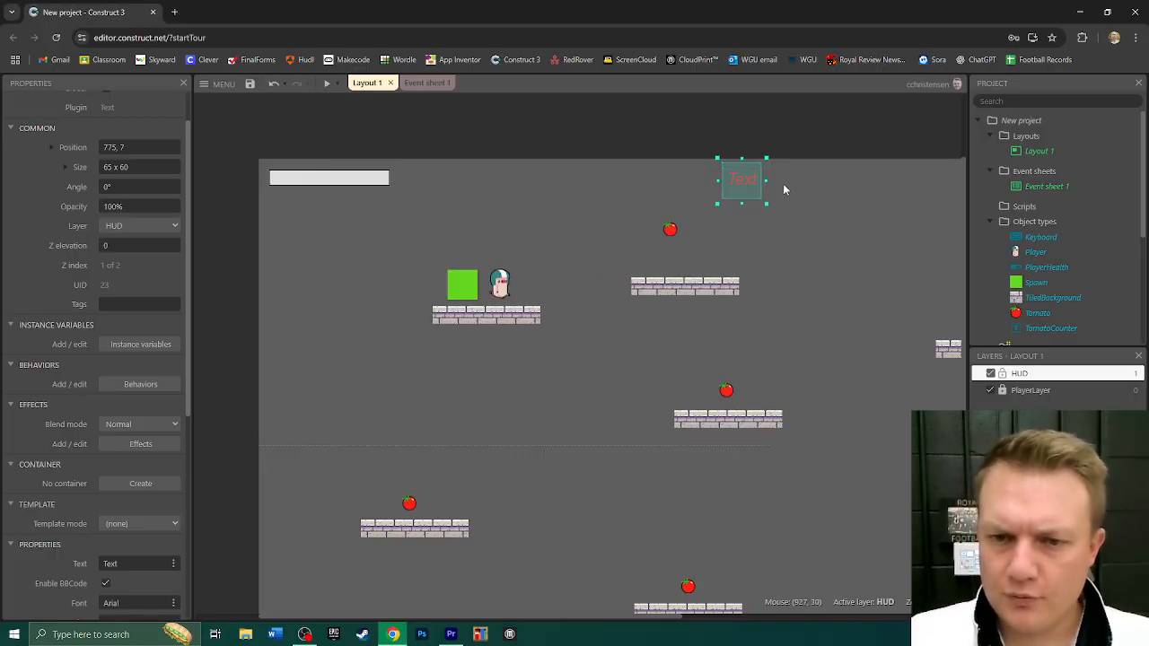
pyautogui.click(806, 278)
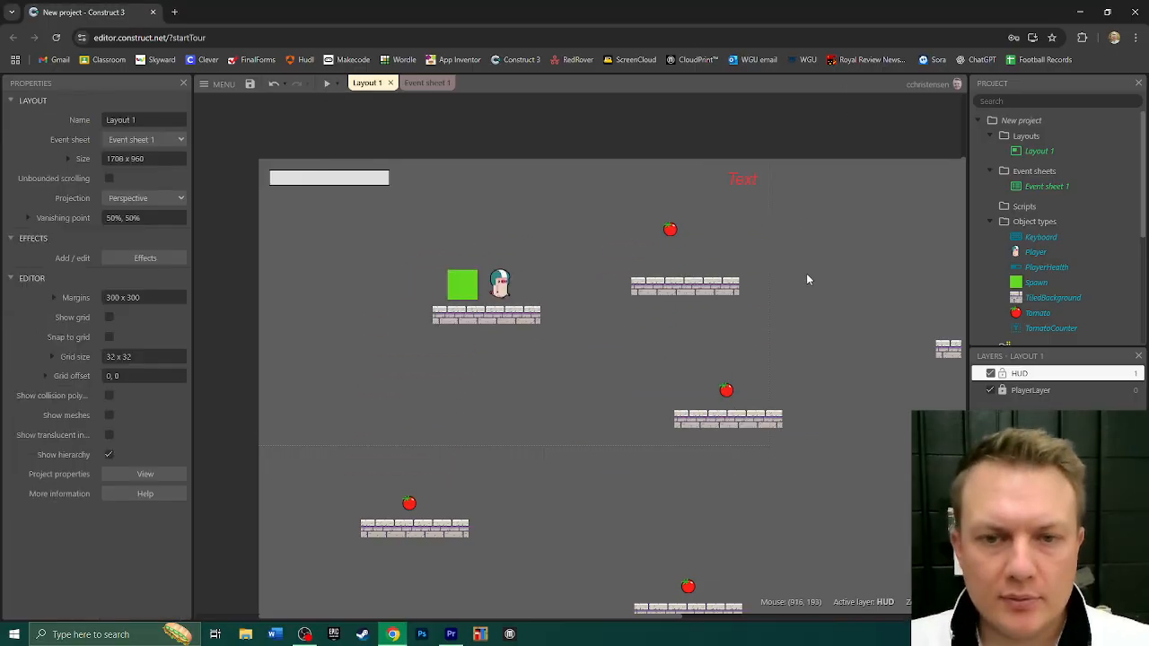